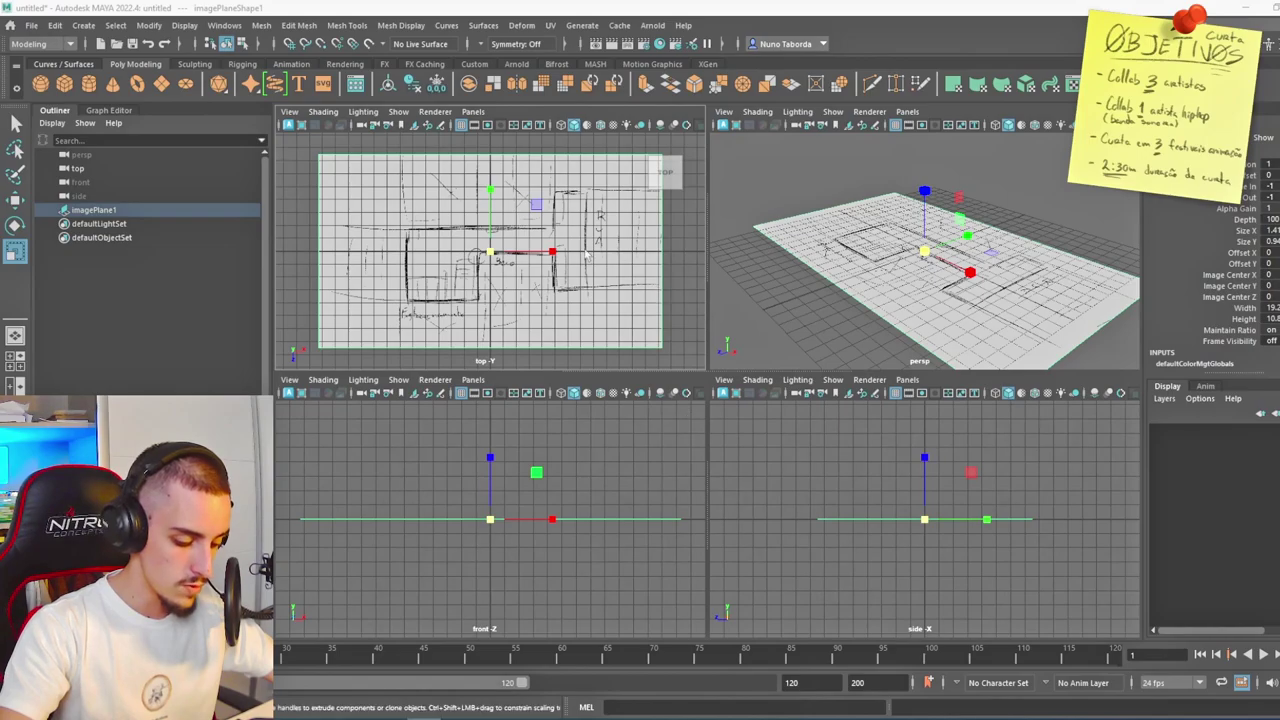
# Block out the building above the alley in the top view with a cube scaled to the sketched plan's outline.
pyautogui.click(908, 249)
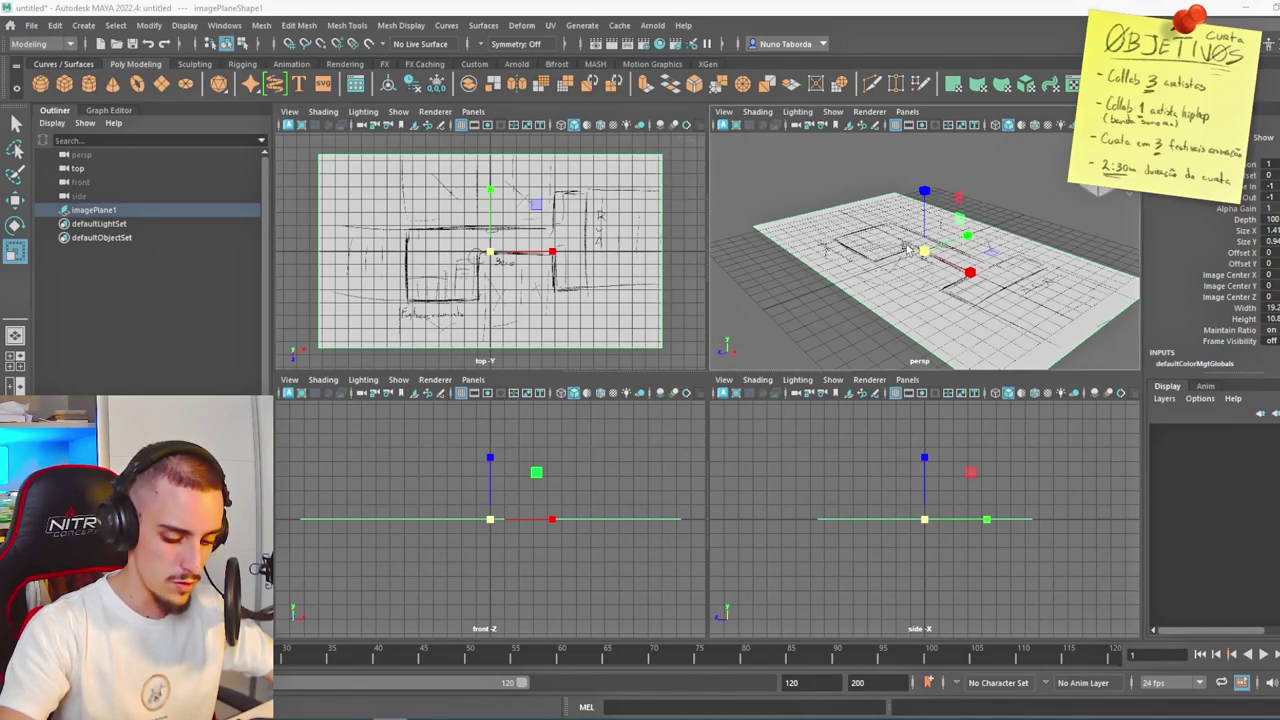
pyautogui.press('space')
pyautogui.moveTo(820, 330)
pyautogui.keyDown('alt'); pyautogui.mouseDown()
pyautogui.moveTo(841, 330)
pyautogui.moveTo(829, 348)
pyautogui.moveTo(820, 325)
pyautogui.mouseUp(); pyautogui.keyUp('alt')
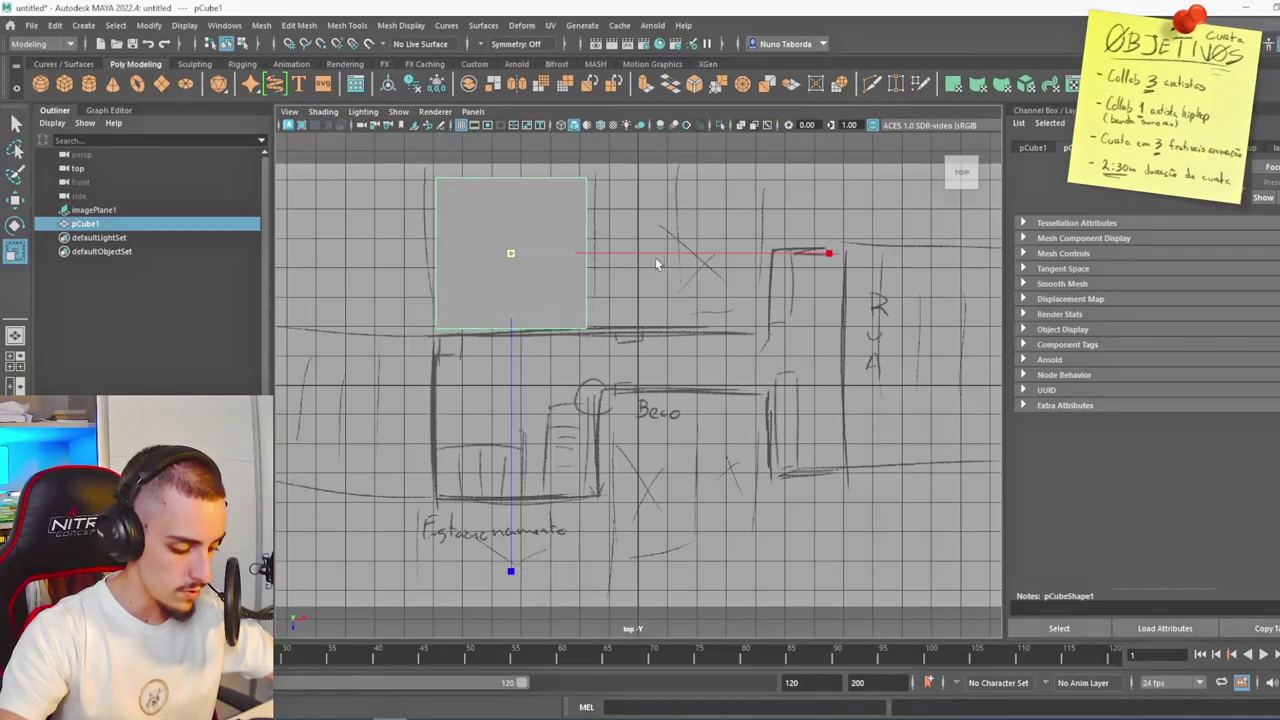
pyautogui.moveTo(655, 257)
pyautogui.mouseDown()
pyautogui.moveTo(634, 257)
pyautogui.moveTo(660, 256)
pyautogui.mouseUp()
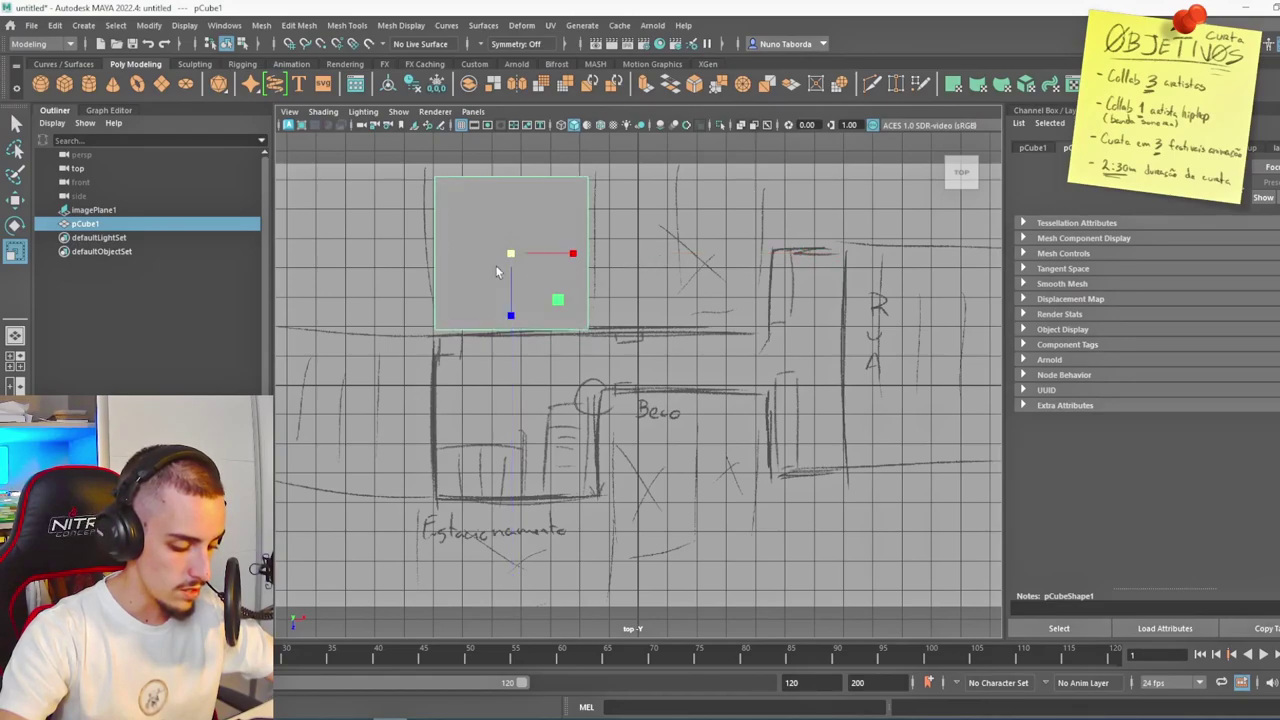
pyautogui.click(16, 202)
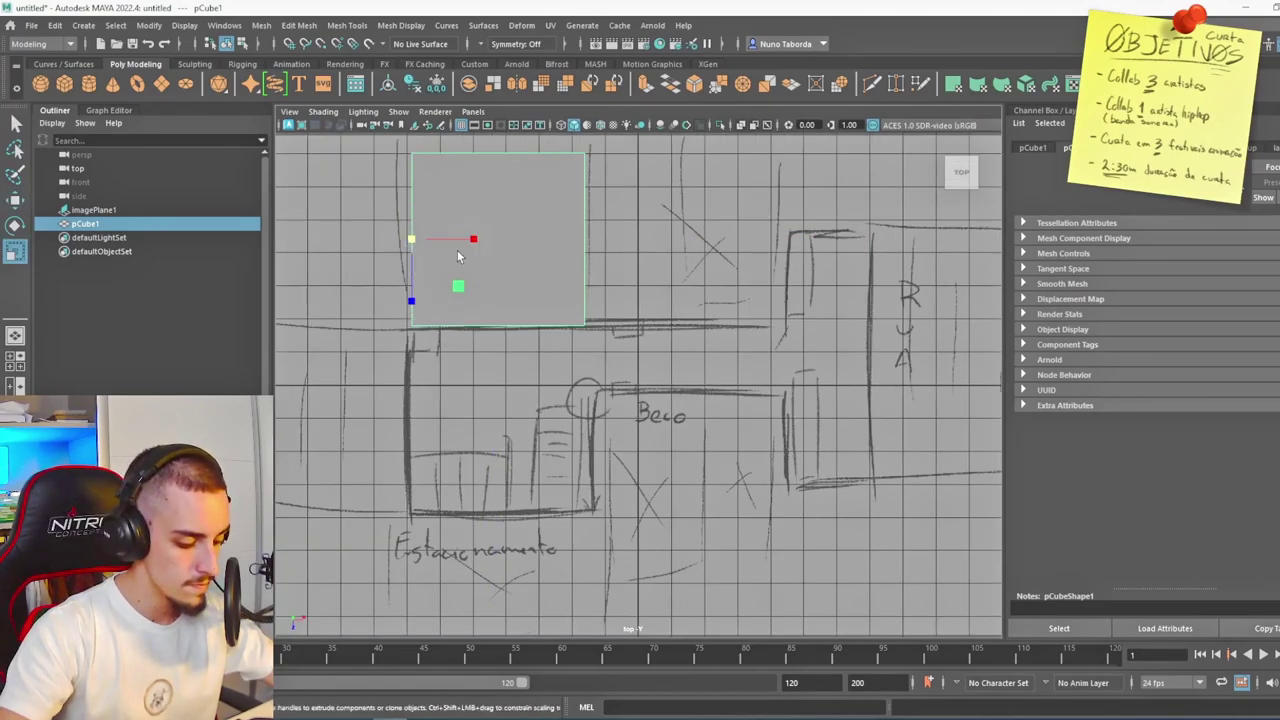
pyautogui.moveTo(474, 239); pyautogui.dragTo(537, 240)
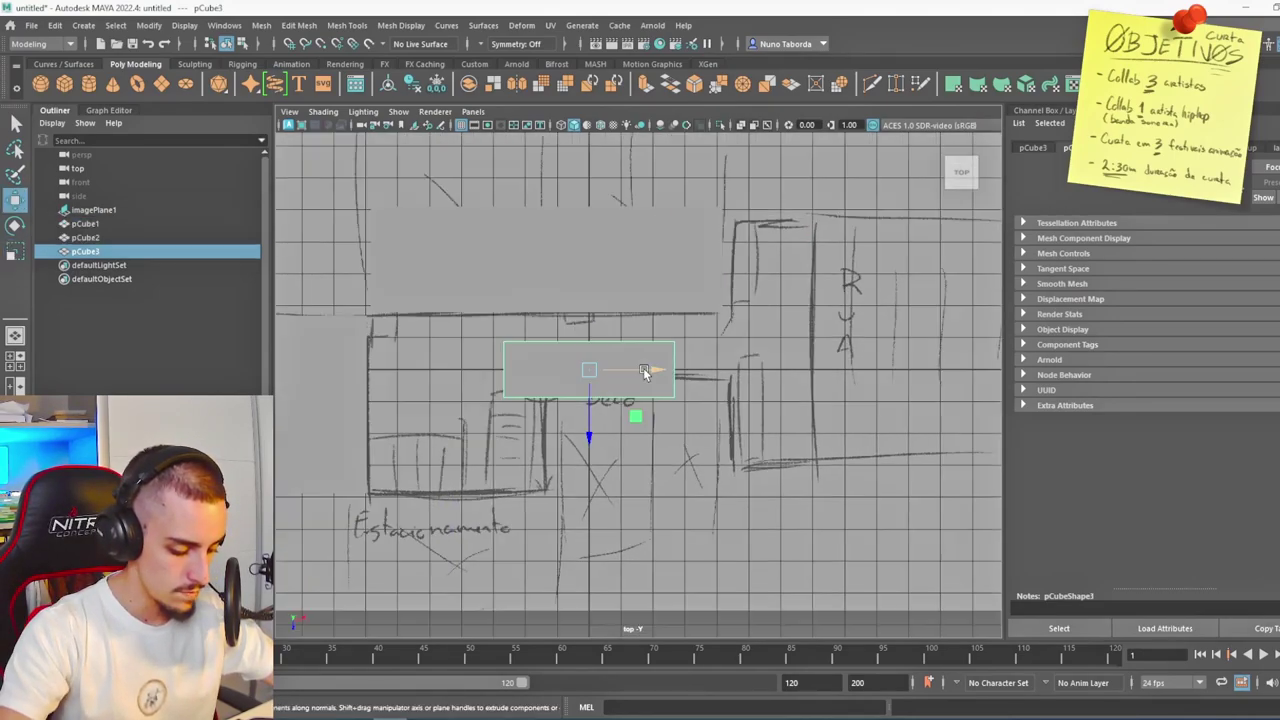
# Place further cubes over the sketch's lower building and stretch the narrow shop block along the street side.
pyautogui.moveTo(651, 371); pyautogui.dragTo(693, 367)
pyautogui.moveTo(905, 437); pyautogui.dragTo(977, 430)
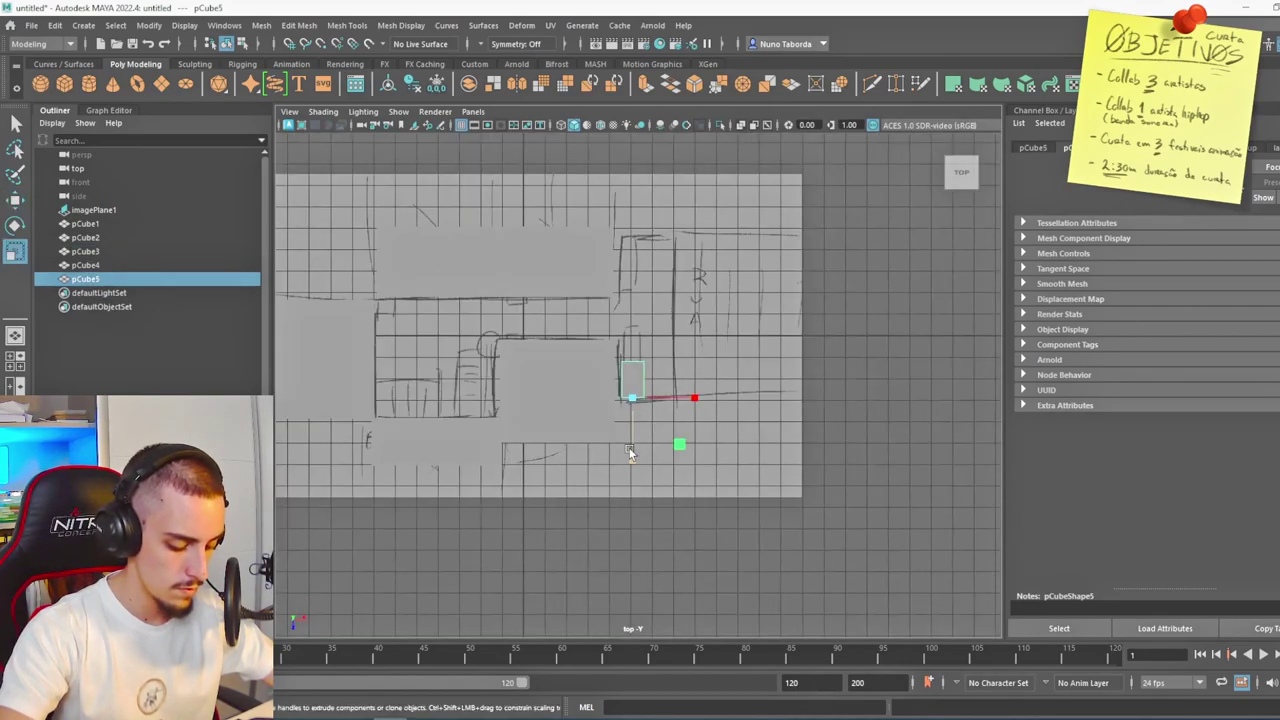
pyautogui.moveTo(633, 440); pyautogui.dragTo(655, 632)
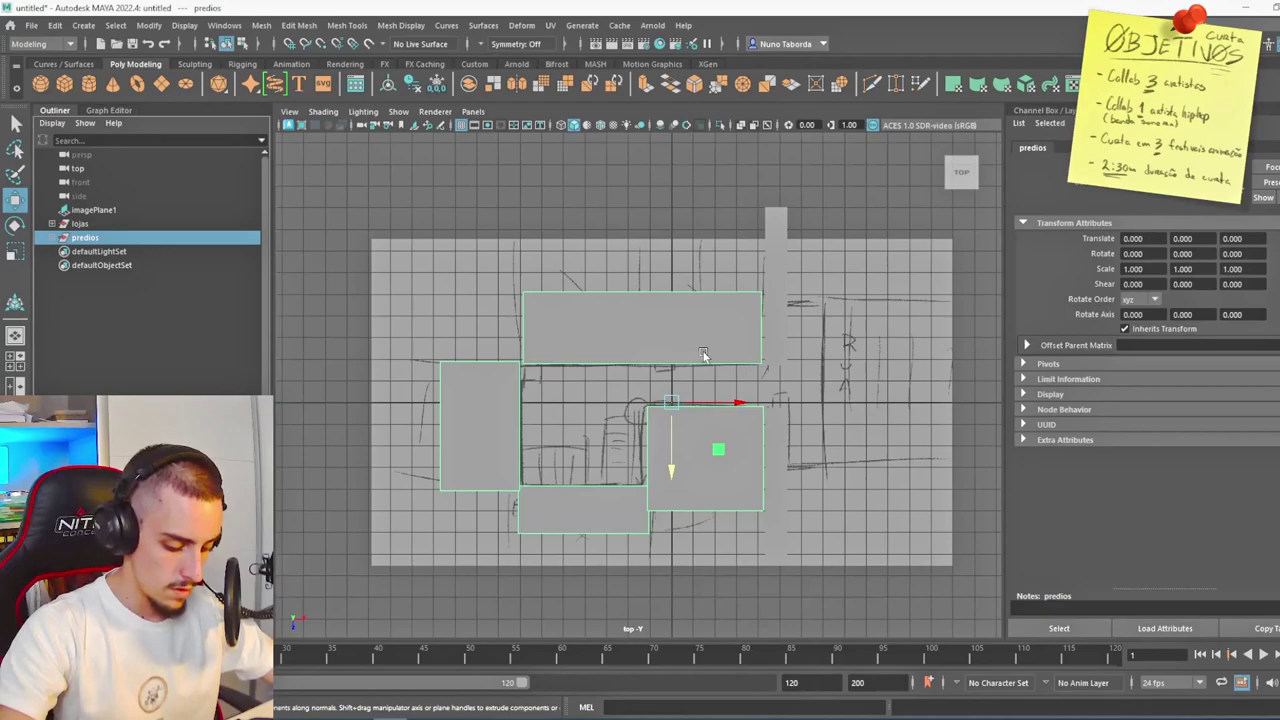
# Add a small cube over the rectangle sketched on the alley's lower wall, scaled to 0.633 by 0.278.
pyautogui.scroll(4, 700, 357)
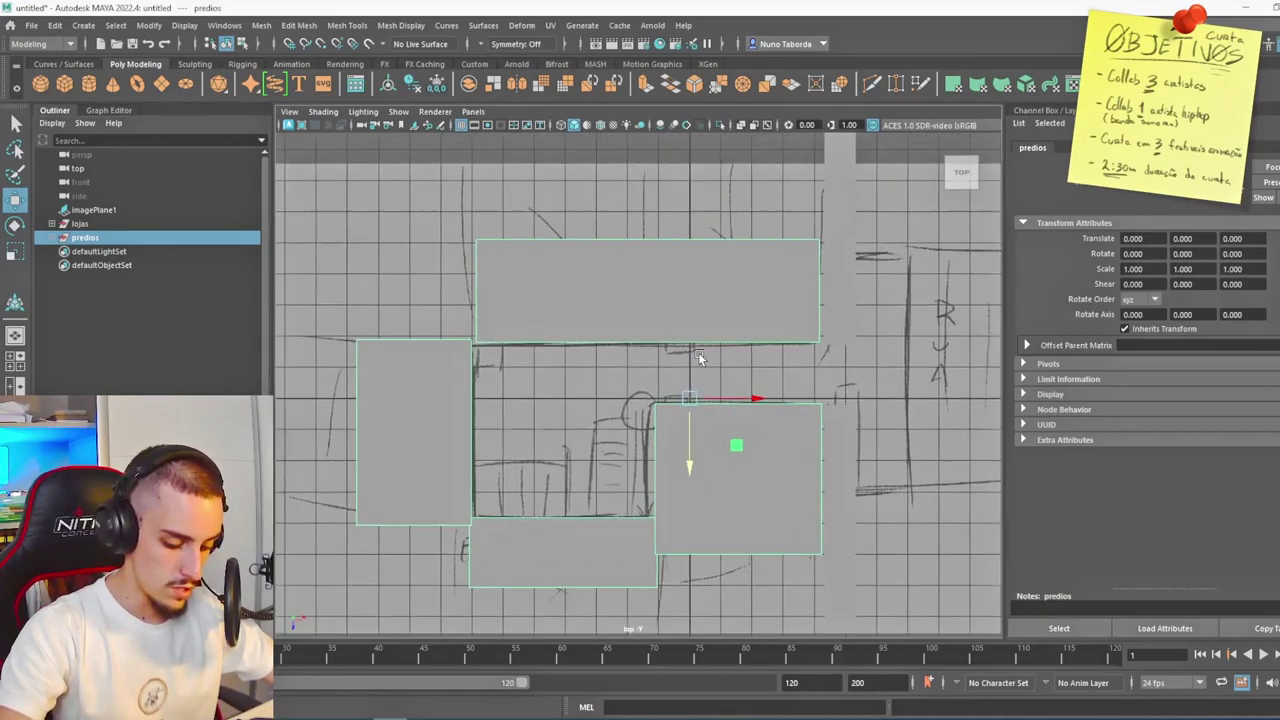
pyautogui.keyDown('alt'); pyautogui.moveTo(653, 410); pyautogui.dragTo(710, 347, button='middle'); pyautogui.keyUp('alt')
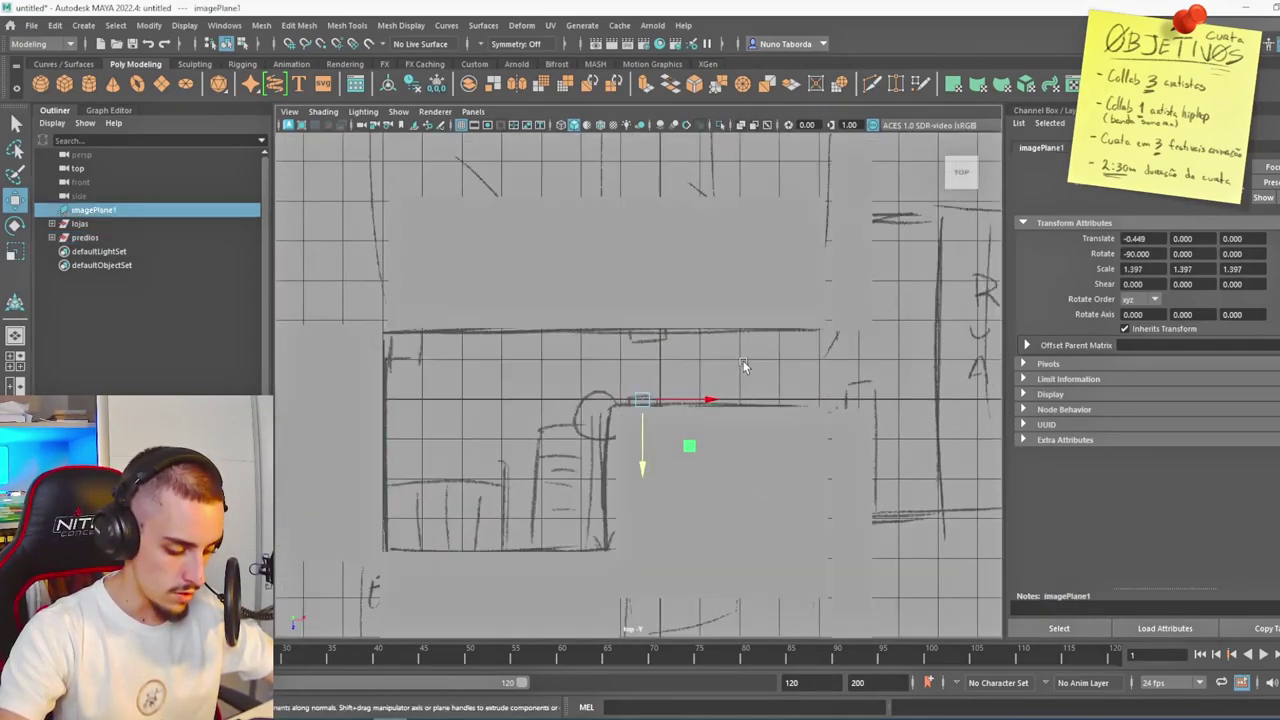
pyautogui.click(100, 242)
pyautogui.click(112, 415)
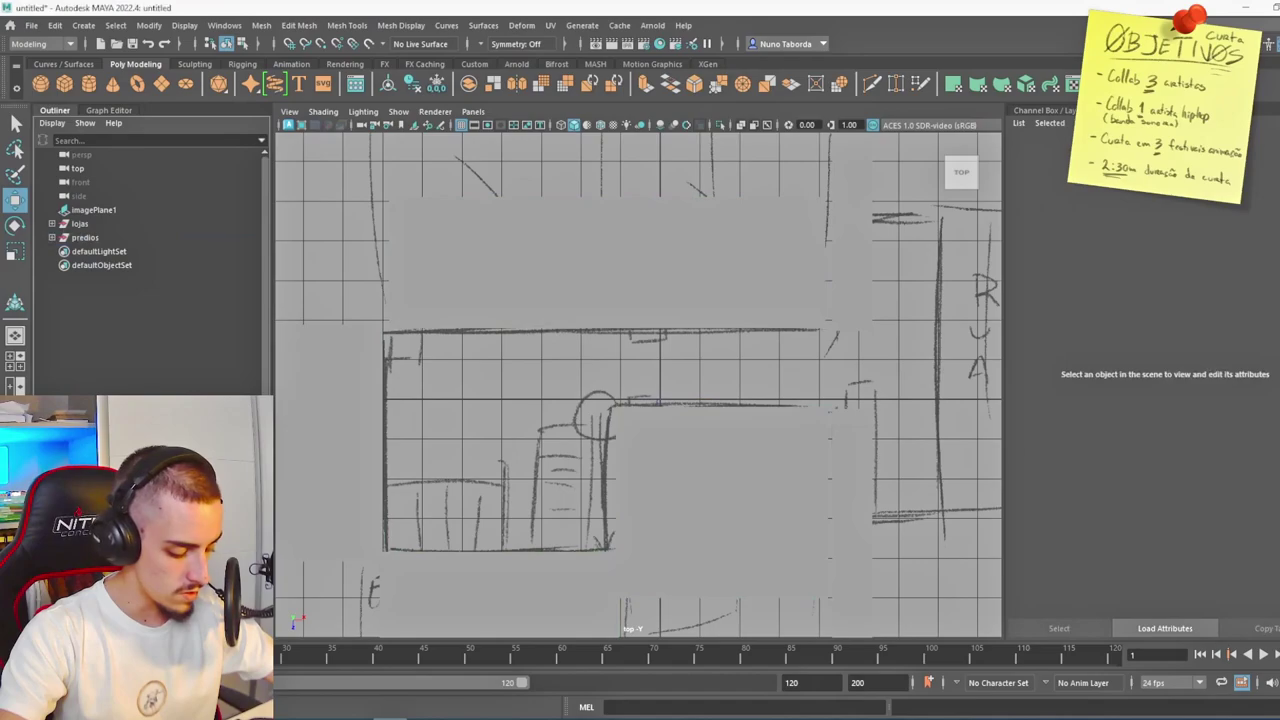
pyautogui.keyDown('shift'); pyautogui.rightClick(648, 393); pyautogui.keyUp('shift')
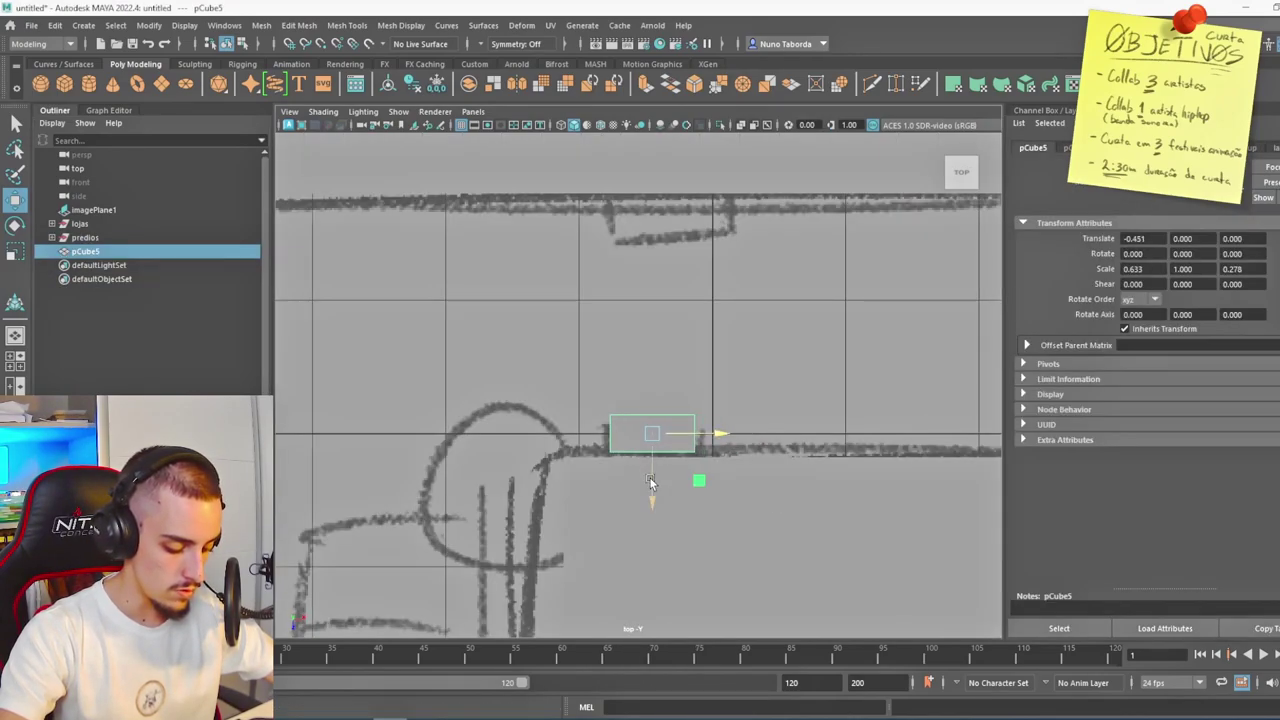
pyautogui.moveTo(650, 483); pyautogui.dragTo(650, 486)
pyautogui.scroll(-5, 650, 485)
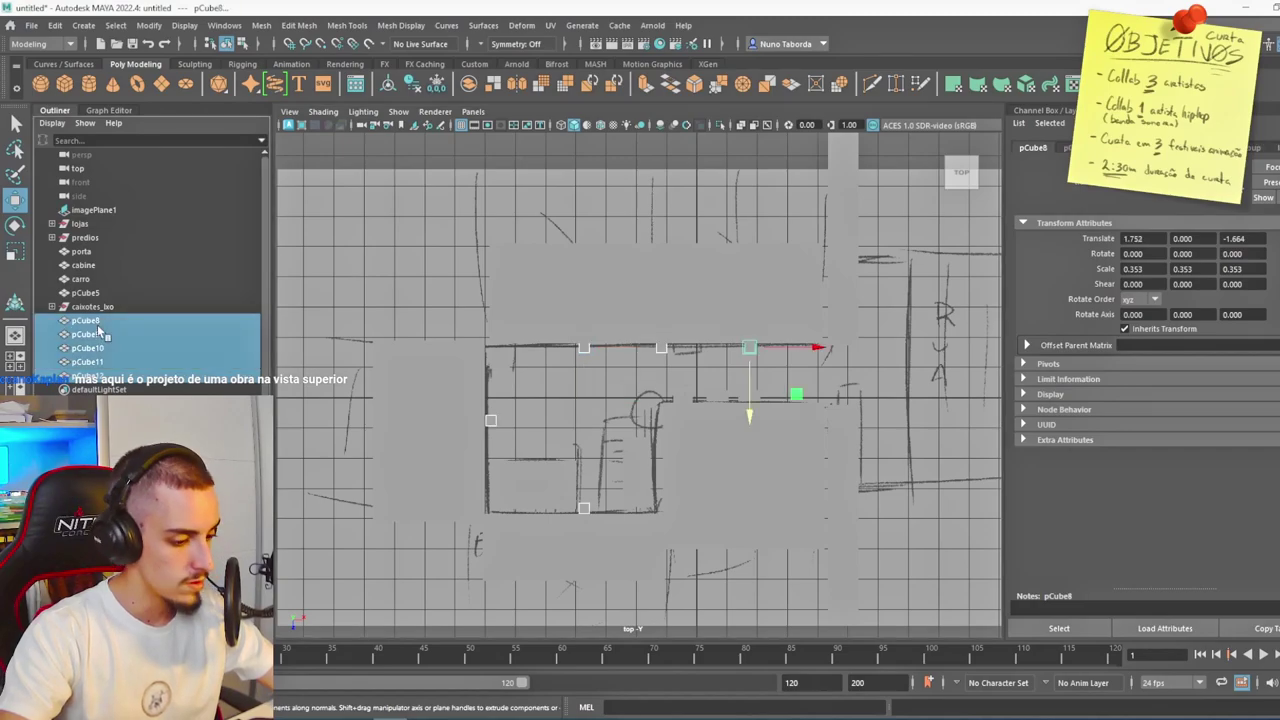
# Group the five small light cubes under the name luzes.
pyautogui.hotkey('ctrl', 'g')
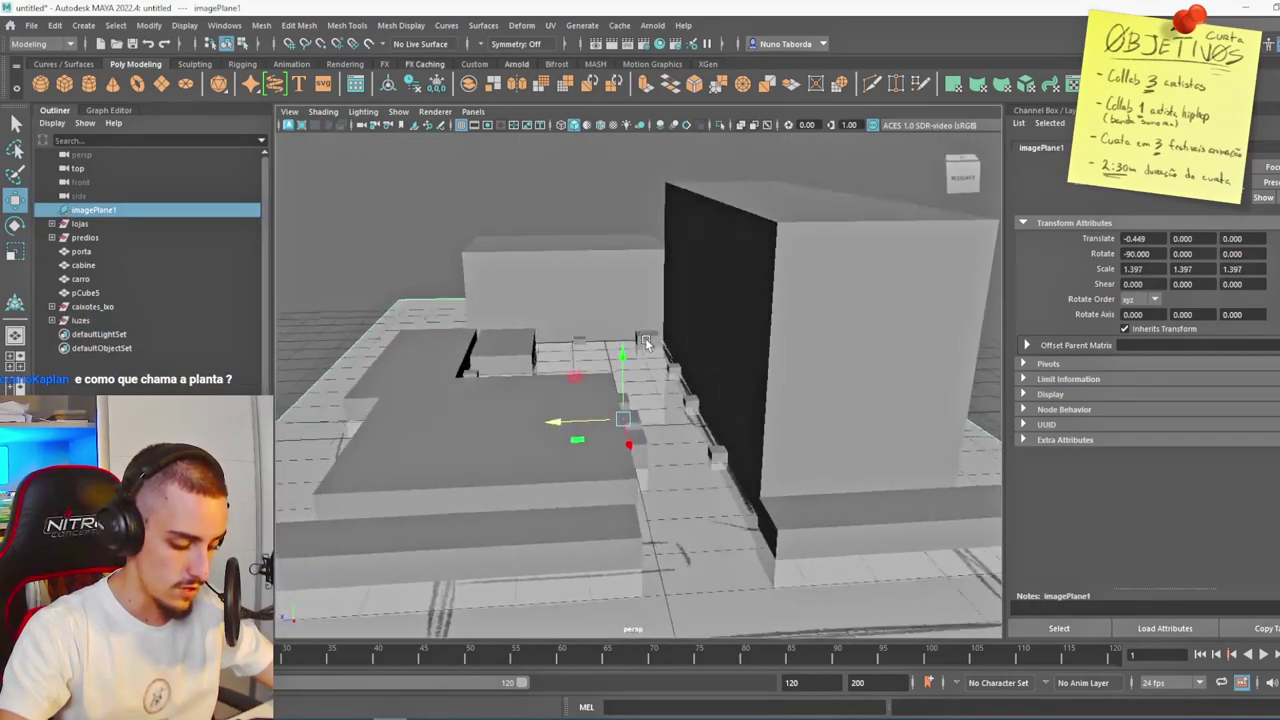
pyautogui.moveTo(645, 343)
pyautogui.keyDown('alt'); pyautogui.mouseDown()
pyautogui.moveTo(610, 350)
pyautogui.moveTo(677, 351)
pyautogui.moveTo(665, 345)
pyautogui.mouseUp(); pyautogui.keyUp('alt')
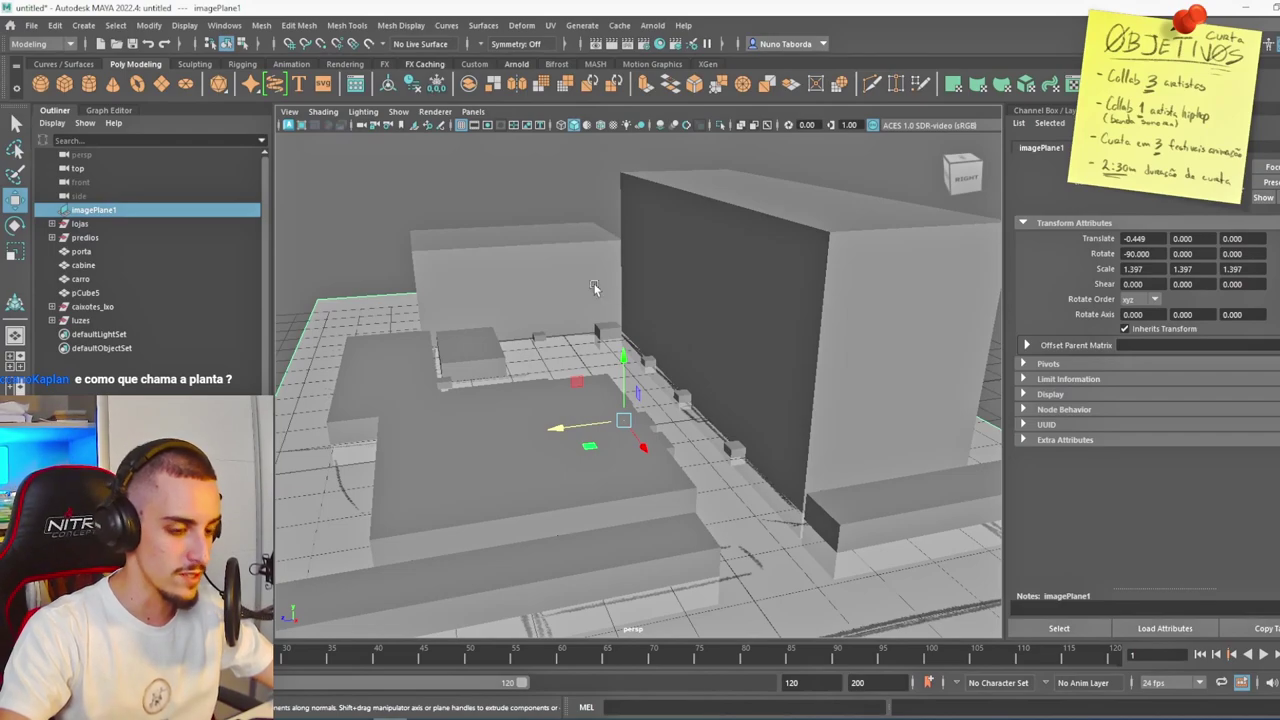
pyautogui.keyDown('alt'); pyautogui.moveTo(805, 438); pyautogui.dragTo(800, 394); pyautogui.keyUp('alt')
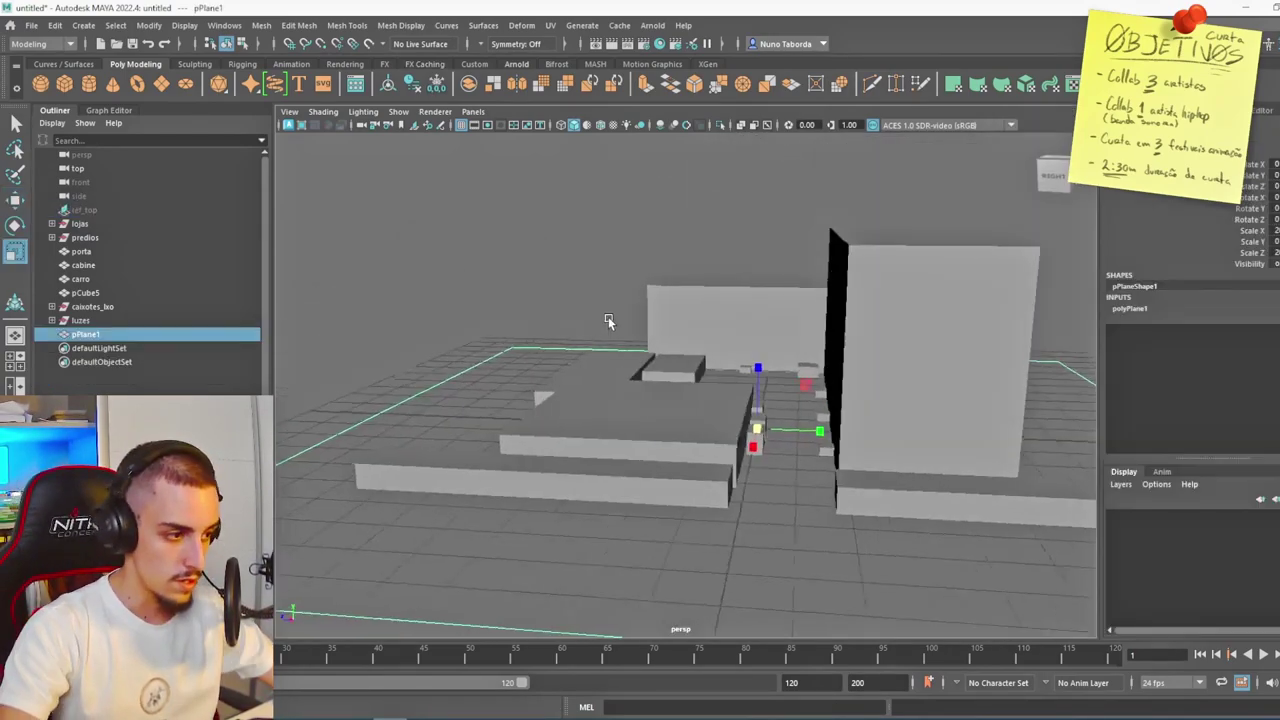
# Add an Arnold Skydome Light to the scene.
pyautogui.click(652, 25)
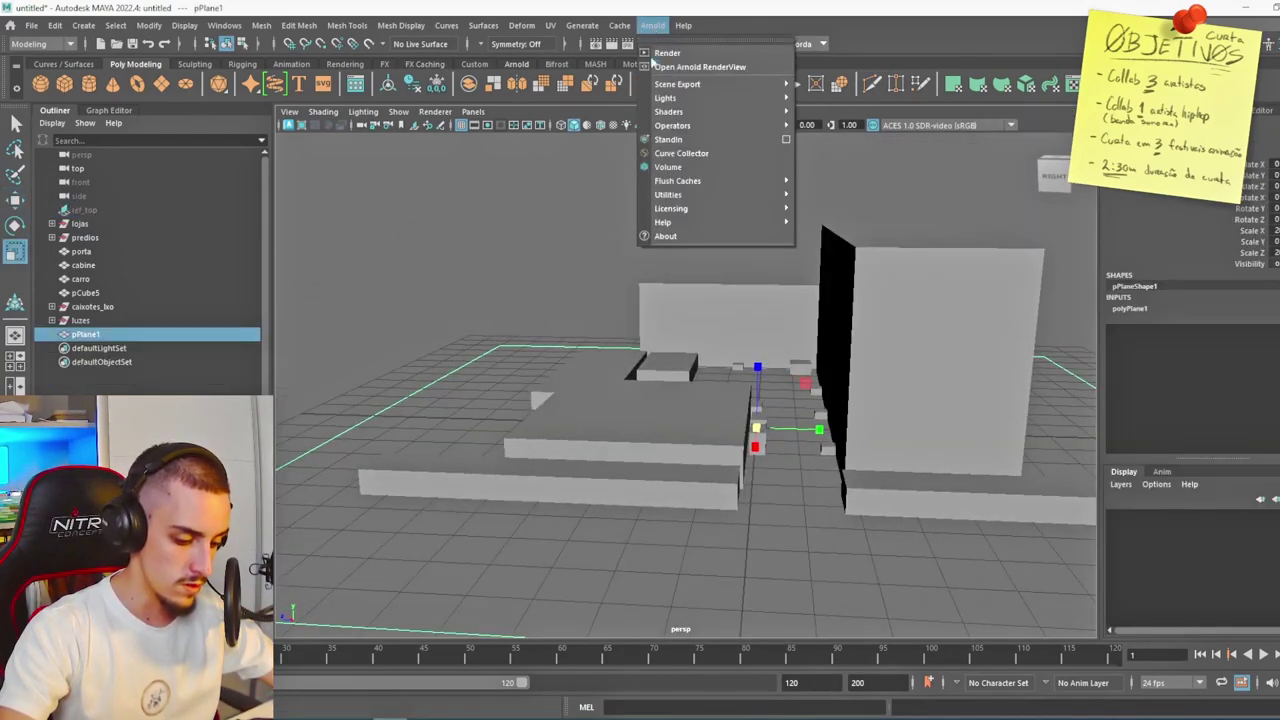
pyautogui.moveTo(665, 97)
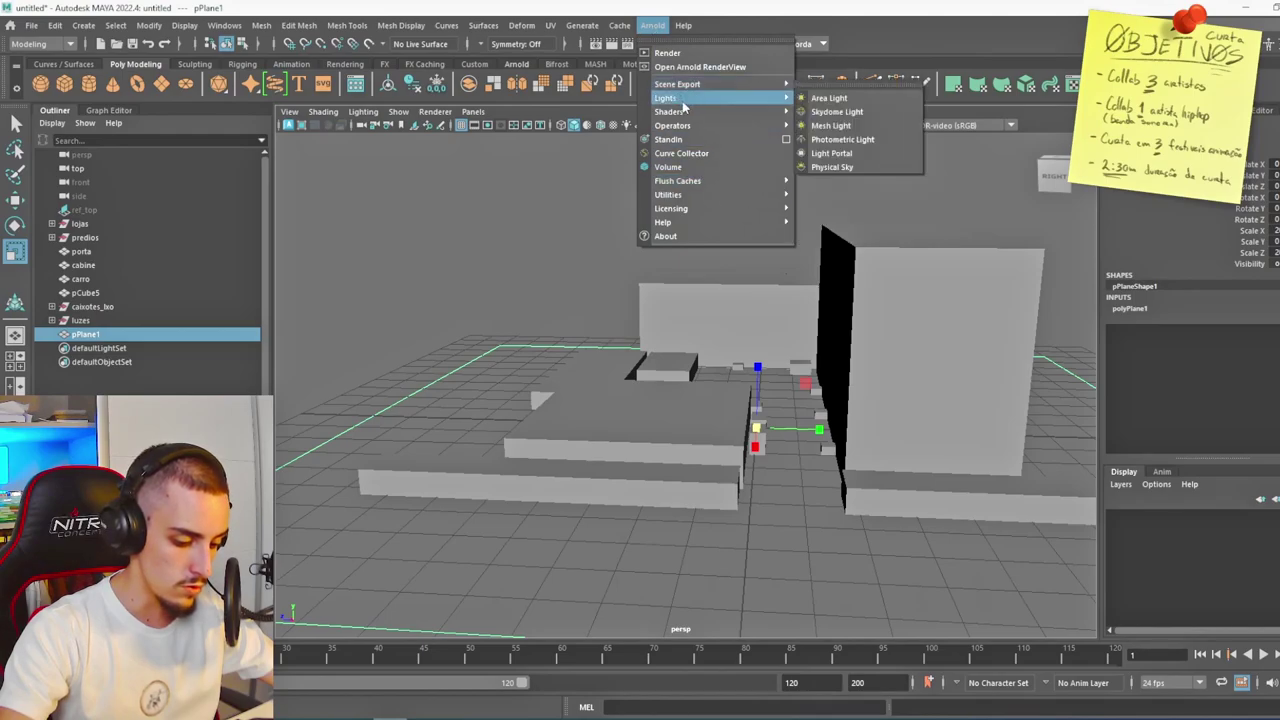
pyautogui.click(840, 111)
pyautogui.keyDown('alt'); pyautogui.moveTo(520, 280); pyautogui.dragTo(590, 300); pyautogui.keyUp('alt')
pyautogui.scroll(-2, 588, 297)
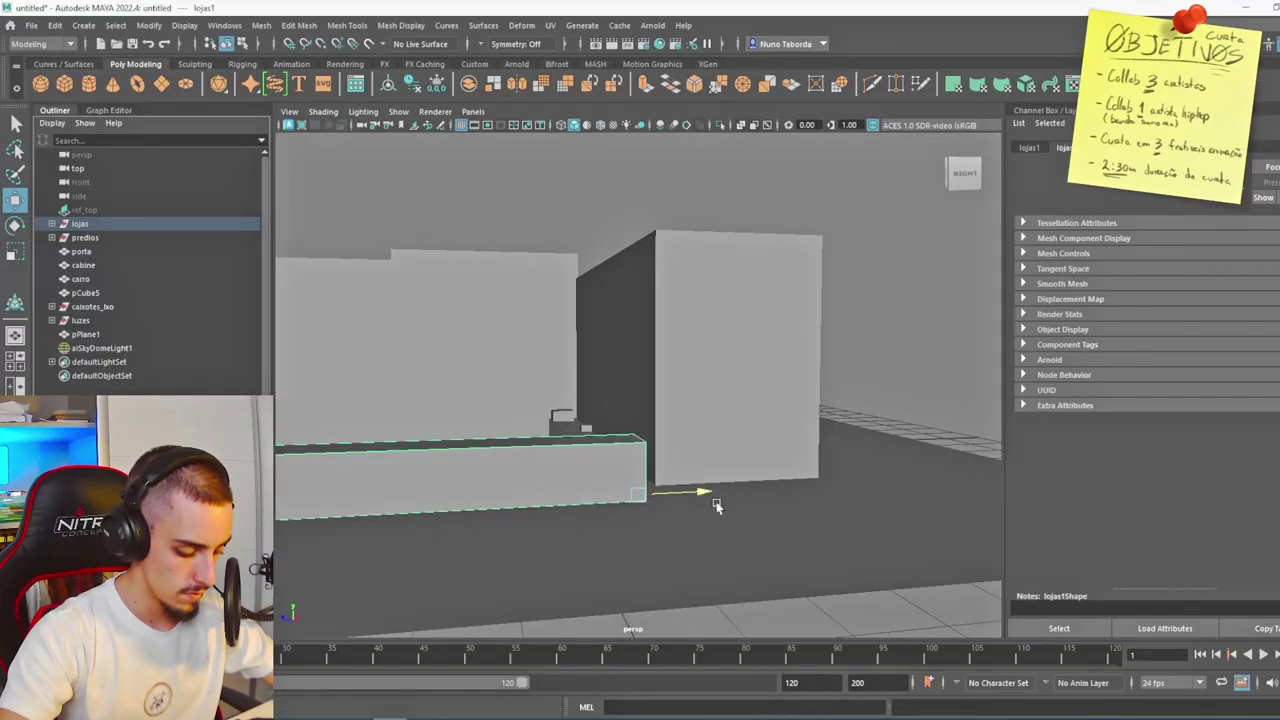
# Shift the long shop block's geometry along the street and raise the luzes group above the ground.
pyautogui.moveTo(716, 506); pyautogui.dragTo(1047, 477)
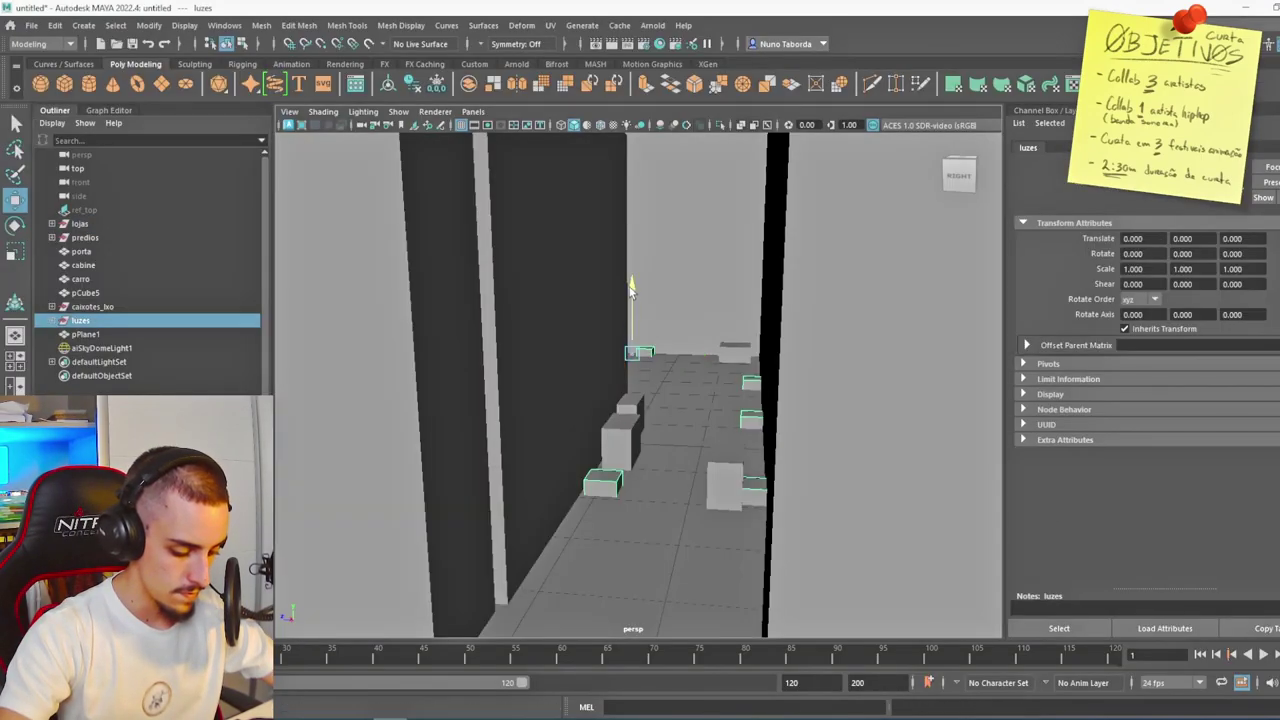
pyautogui.moveTo(631, 288); pyautogui.dragTo(588, 373)
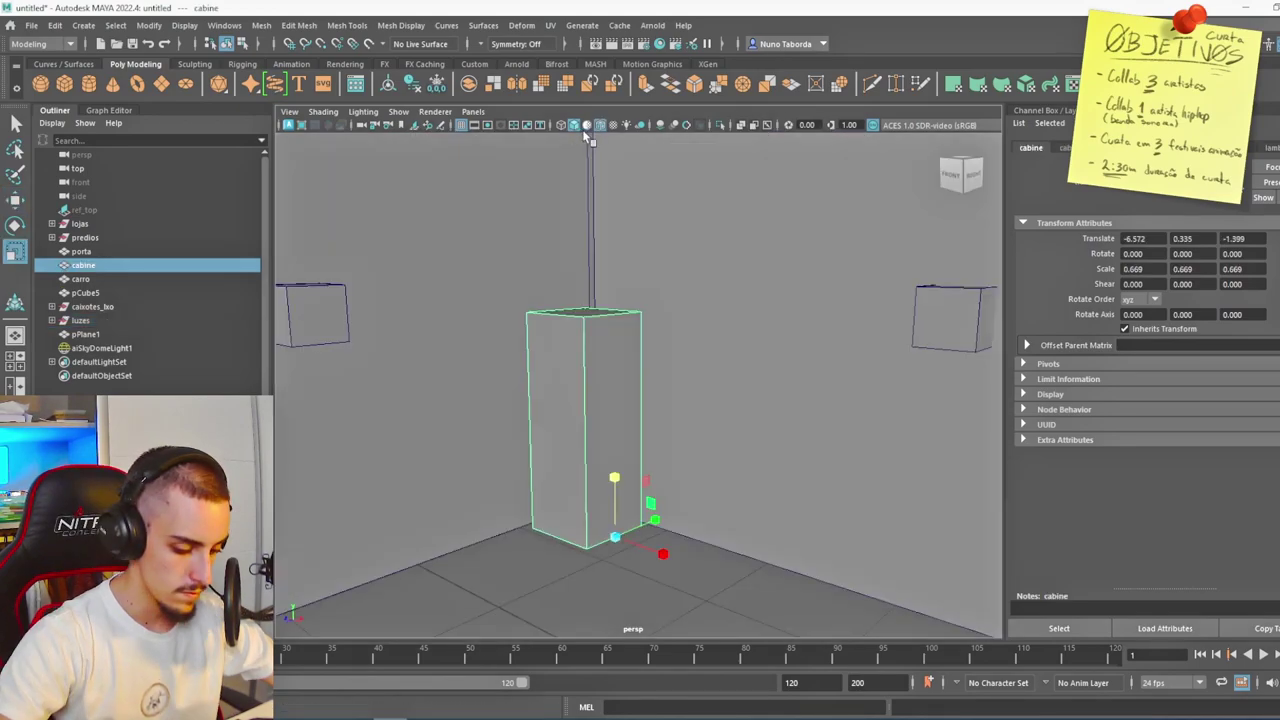
# Undo the first pivot move on the carro block and reposition its pivot vertically near the block's base.
pyautogui.click(563, 127)
pyautogui.press('5')
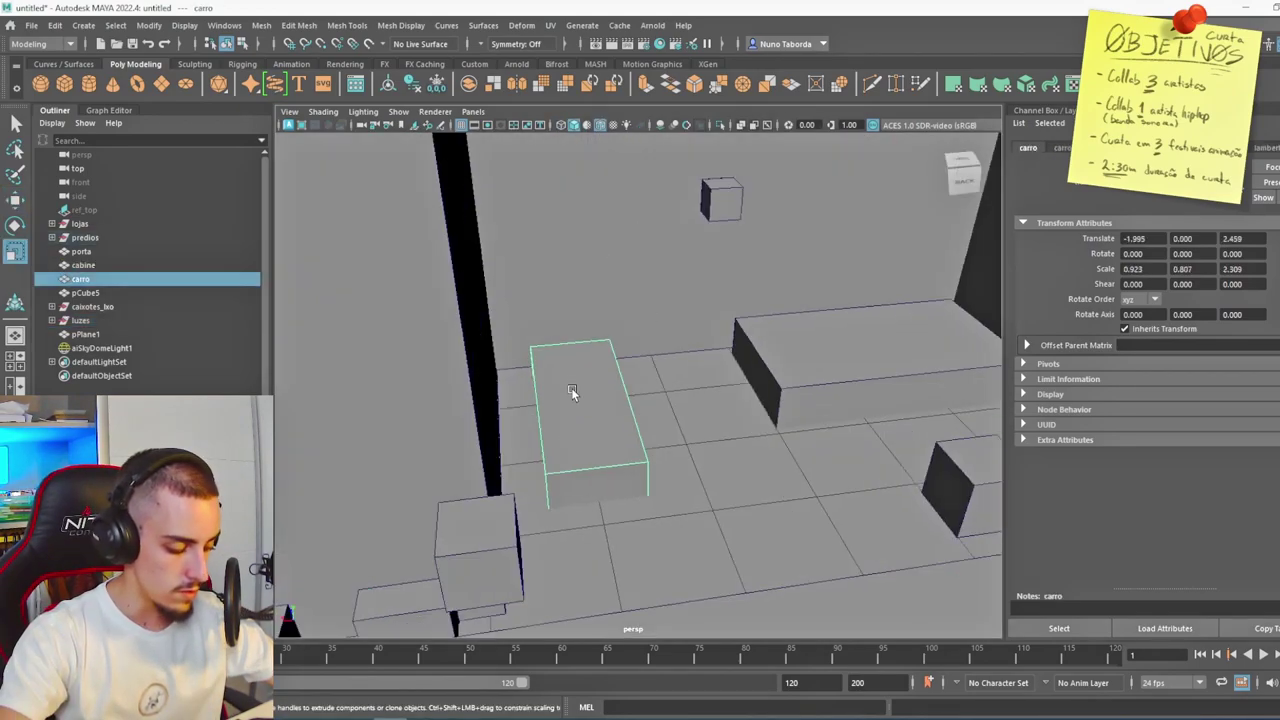
pyautogui.keyDown('alt'); pyautogui.moveTo(574, 394); pyautogui.dragTo(571, 387); pyautogui.keyUp('alt')
pyautogui.click(14, 199)
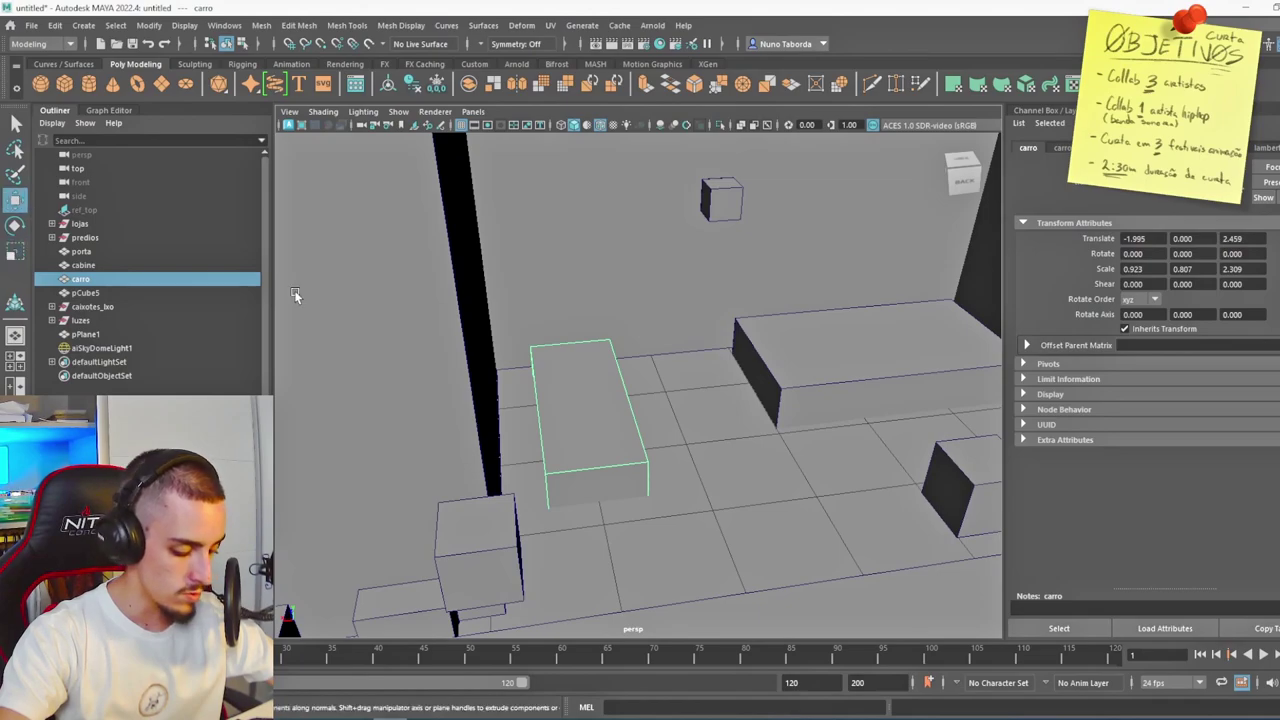
pyautogui.click(550, 377)
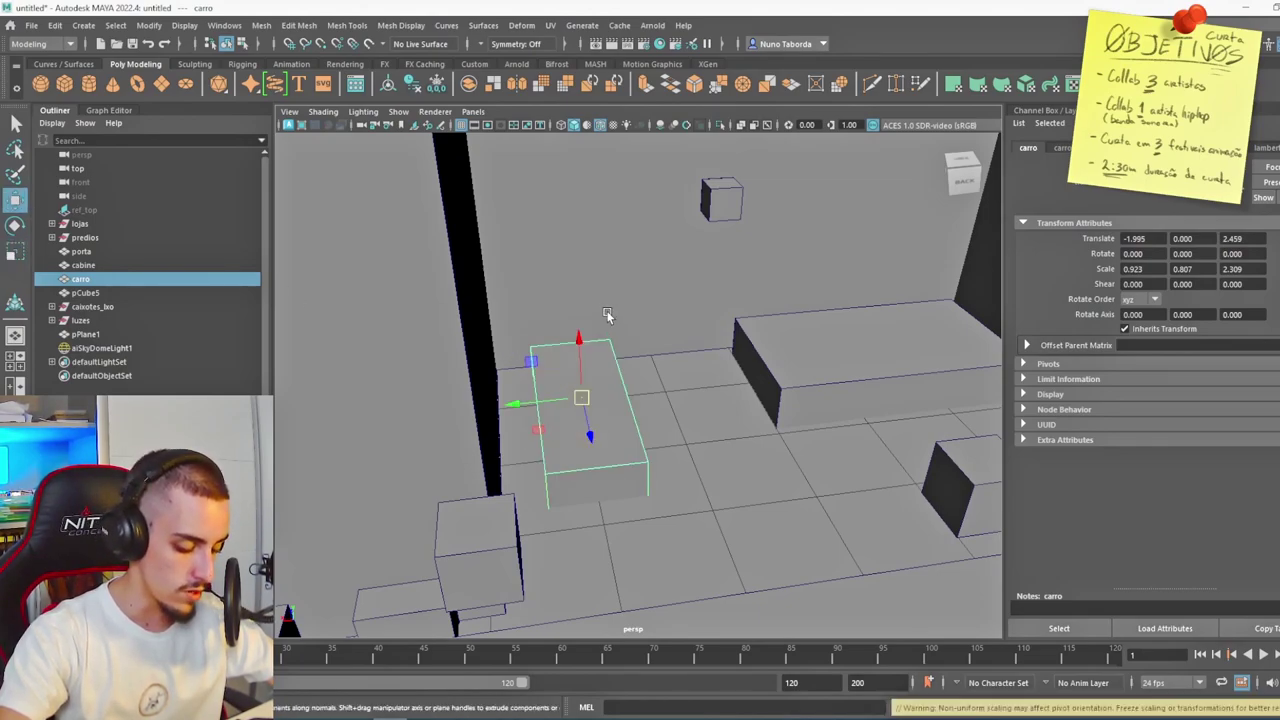
pyautogui.hotkey('ctrl', 'z')
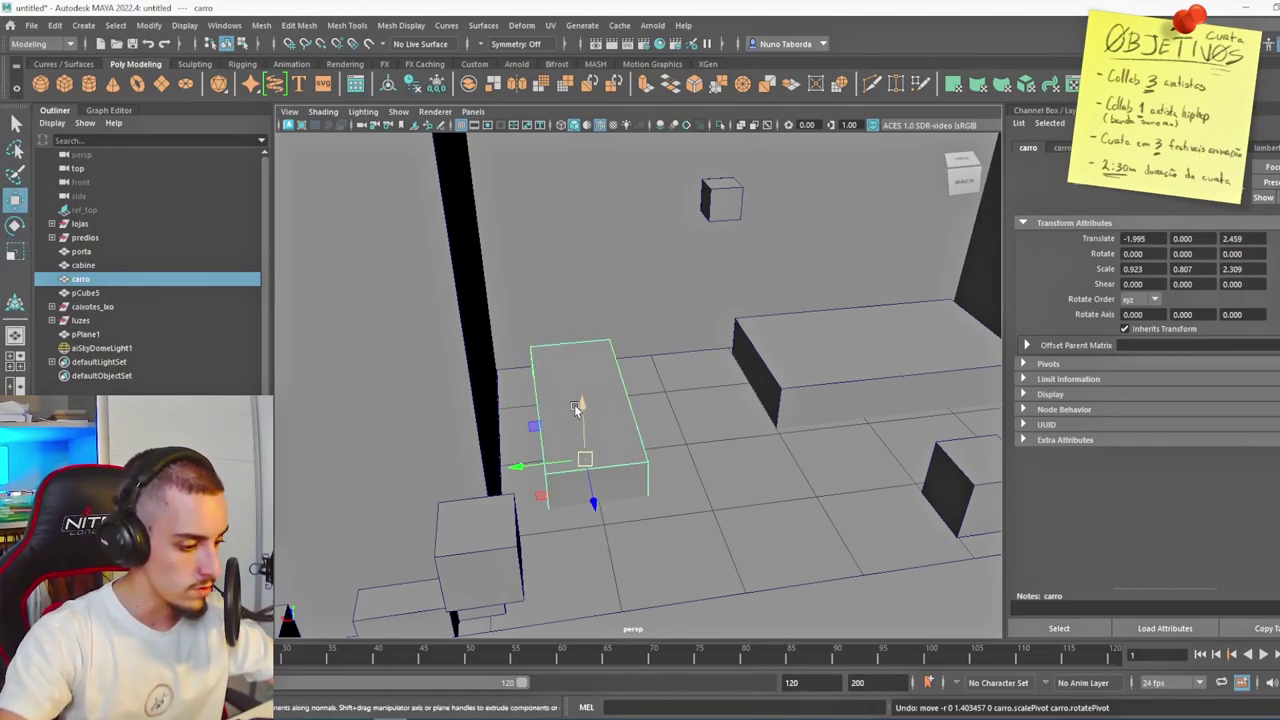
pyautogui.moveTo(578, 405); pyautogui.dragTo(583, 446)
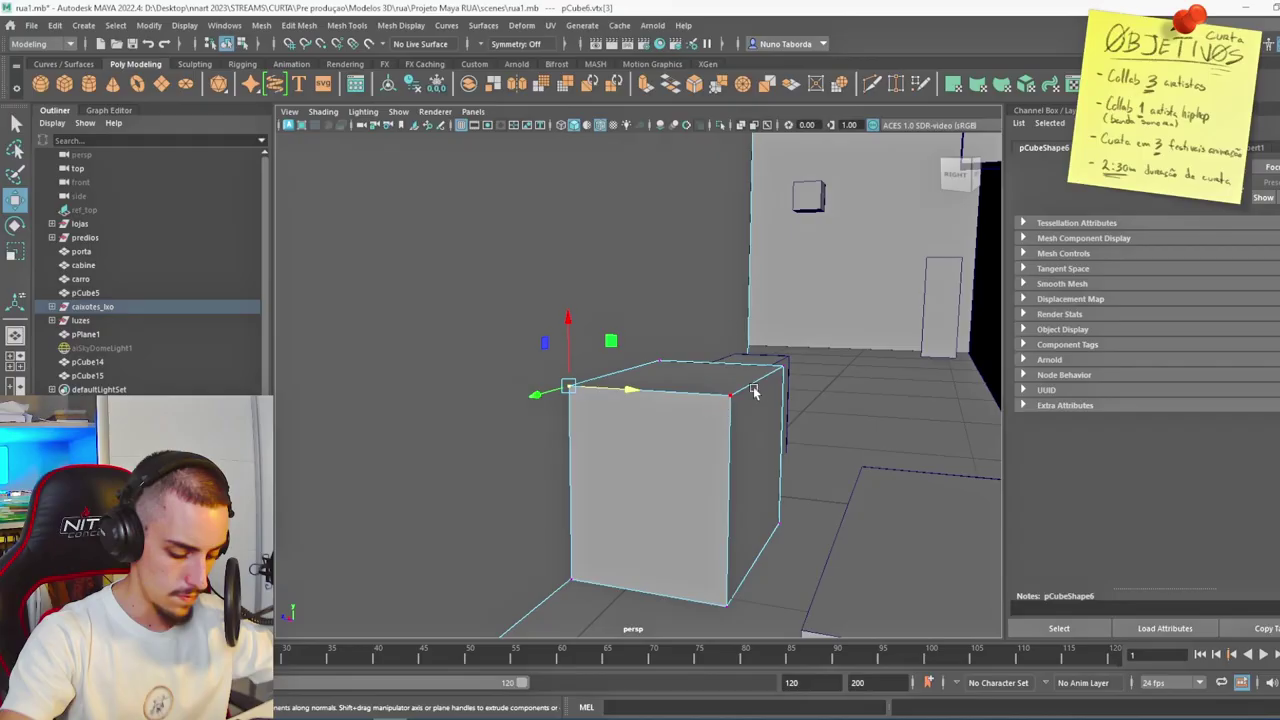
# Lower the two front top vertices of the trash bin block to slope its top.
pyautogui.click(733, 395)
pyautogui.keyDown('shift'); pyautogui.click(783, 366); pyautogui.keyUp('shift')
pyautogui.moveTo(762, 320); pyautogui.dragTo(762, 361)
pyautogui.moveTo(762, 361); pyautogui.dragTo(762, 364)
# Extrude the bin's sloped top face upward as a lid and extrude the lid's front outward as a lip.
pyautogui.keyDown('shift'); pyautogui.moveTo(686, 280); pyautogui.dragTo(695, 318, button='right'); pyautogui.keyUp('shift')
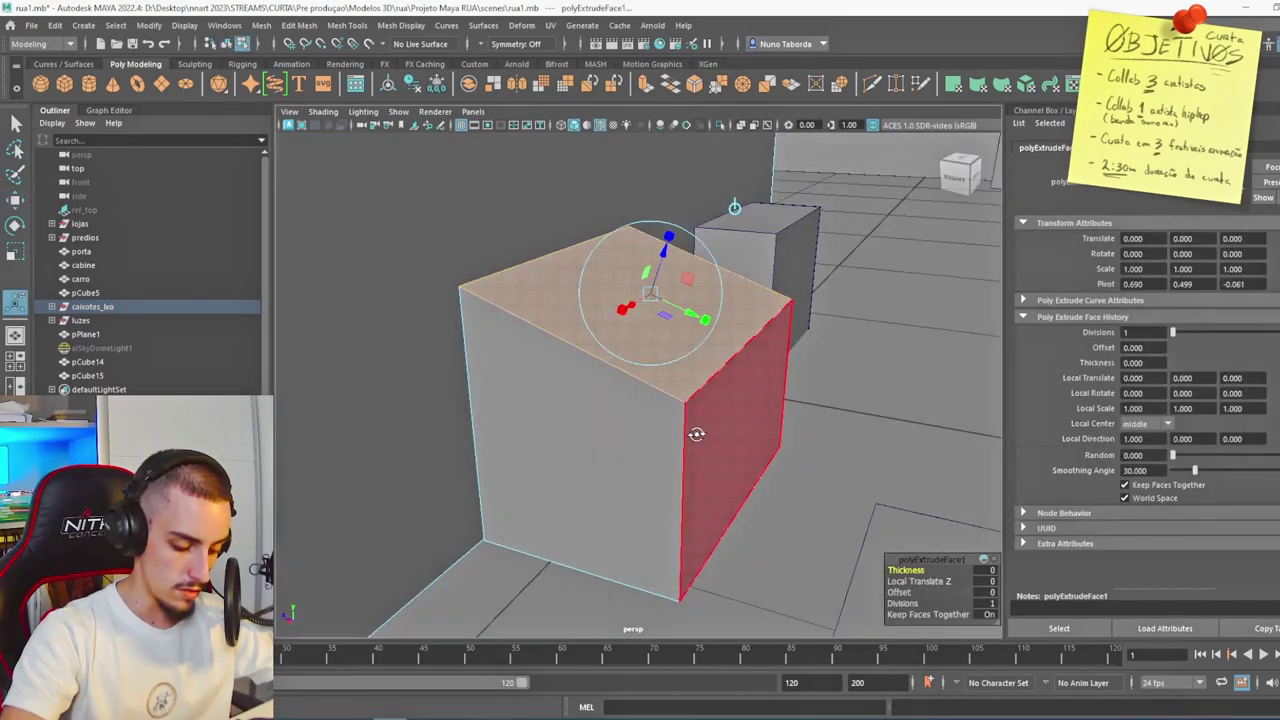
pyautogui.moveTo(690, 246); pyautogui.dragTo(688, 253)
pyautogui.press('w')
pyautogui.click(751, 334)
pyautogui.keyDown('shift'); pyautogui.moveTo(752, 336); pyautogui.dragTo(758, 370, button='right'); pyautogui.keyUp('shift')
pyautogui.moveTo(799, 354); pyautogui.dragTo(817, 361)
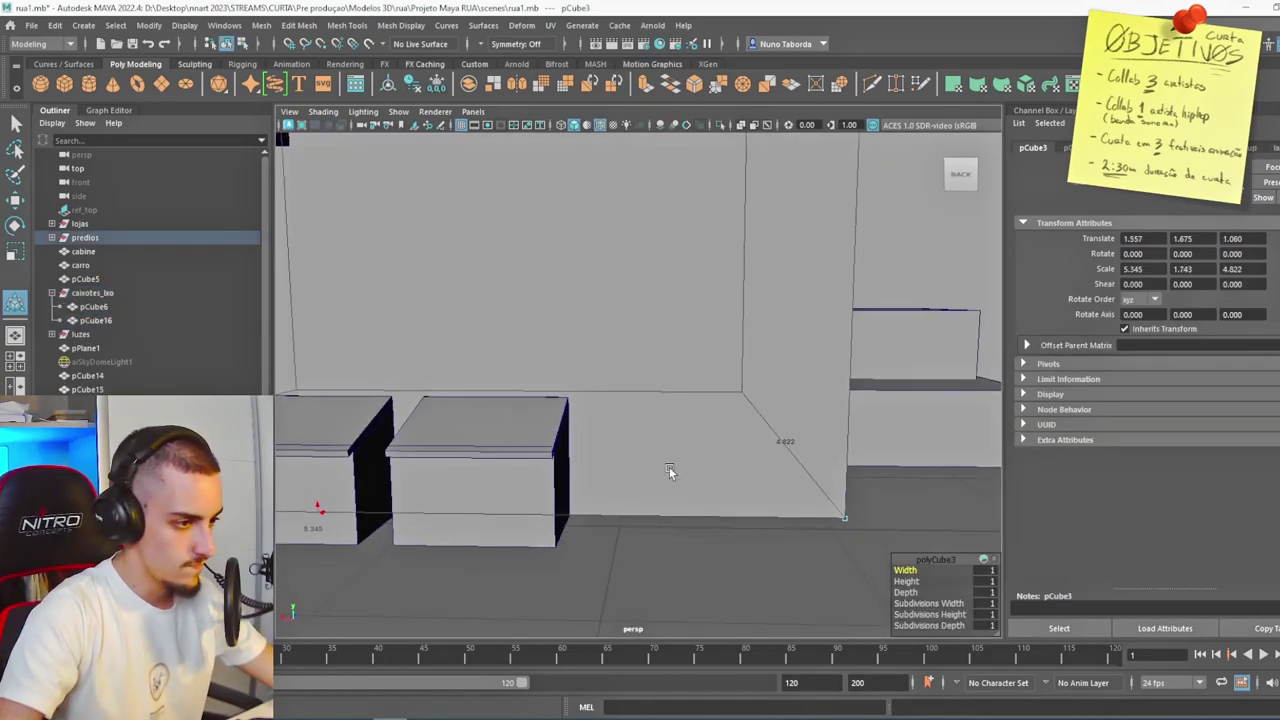
# Place a tall door block against the alley wall beside the two trash bins.
pyautogui.keyDown('alt'); pyautogui.moveTo(850, 440); pyautogui.dragTo(654, 400, button='right'); pyautogui.keyUp('alt')
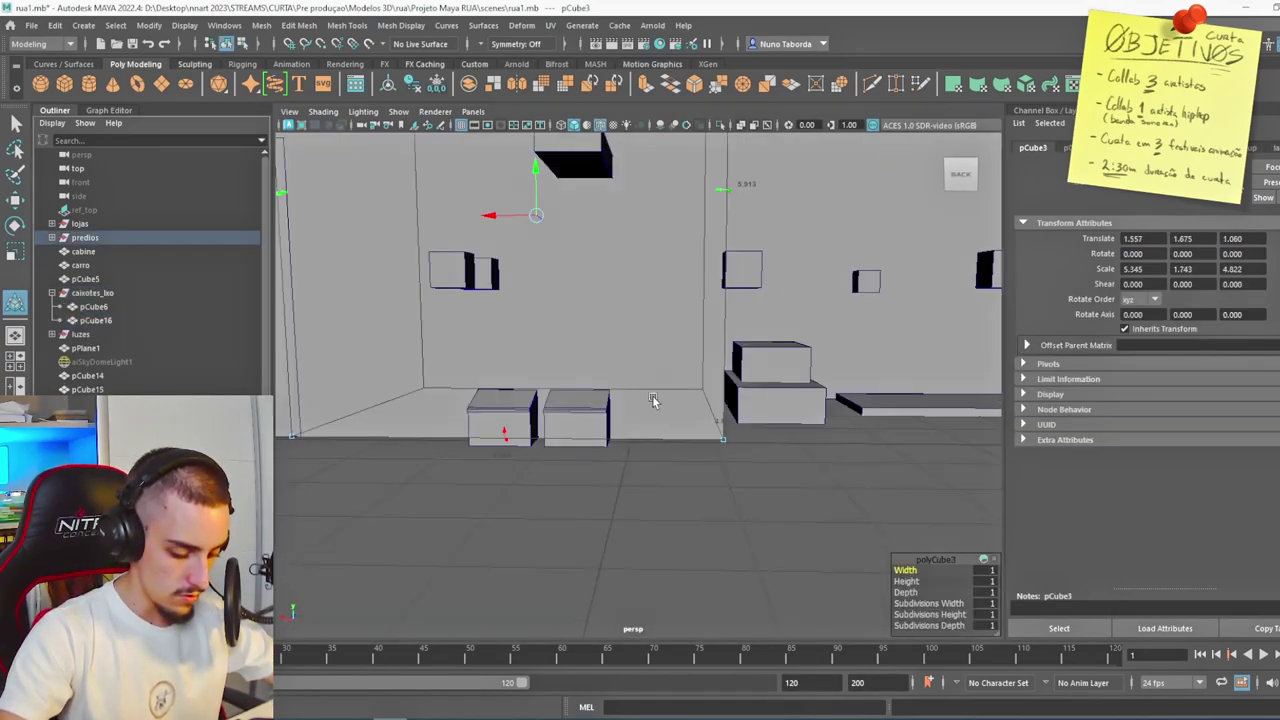
pyautogui.keyDown('alt'); pyautogui.moveTo(598, 450); pyautogui.dragTo(614, 451); pyautogui.keyUp('alt')
pyautogui.keyDown('alt'); pyautogui.moveTo(614, 451); pyautogui.dragTo(411, 362, button='right'); pyautogui.keyUp('alt')
pyautogui.click(361, 279)
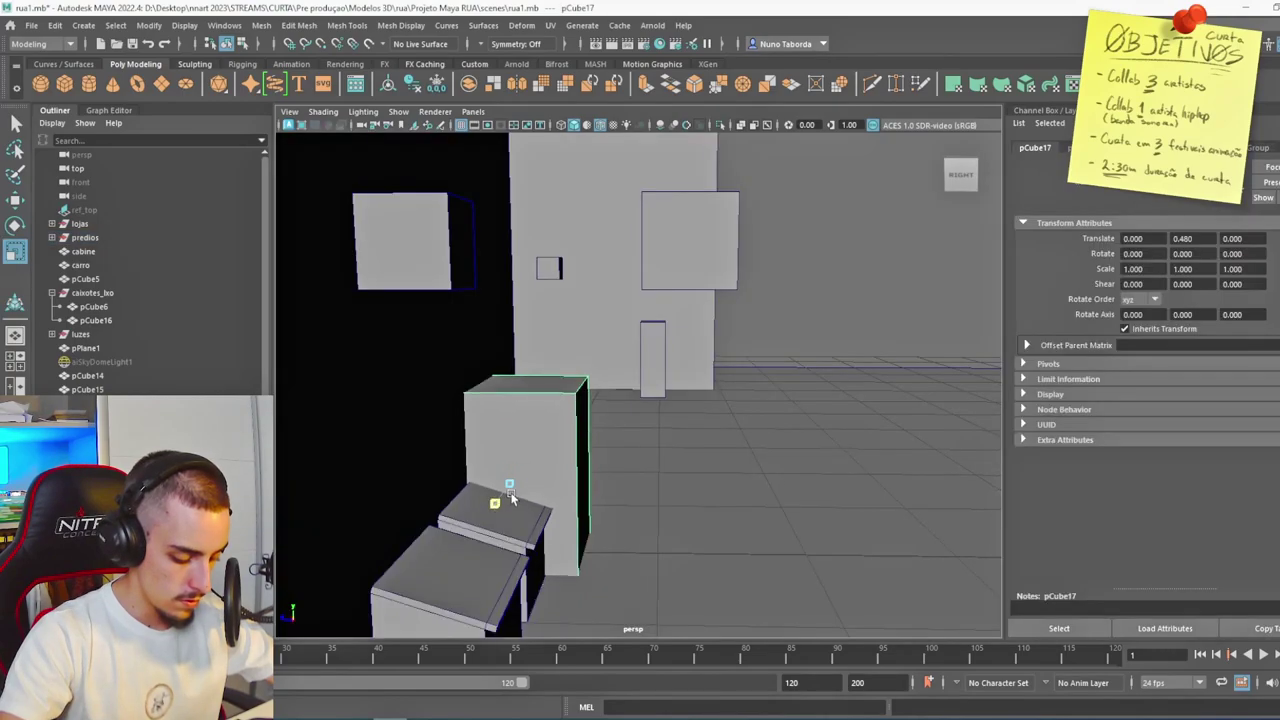
pyautogui.press('w')
pyautogui.keyDown('alt'); pyautogui.moveTo(600, 514); pyautogui.dragTo(634, 505); pyautogui.keyUp('alt')
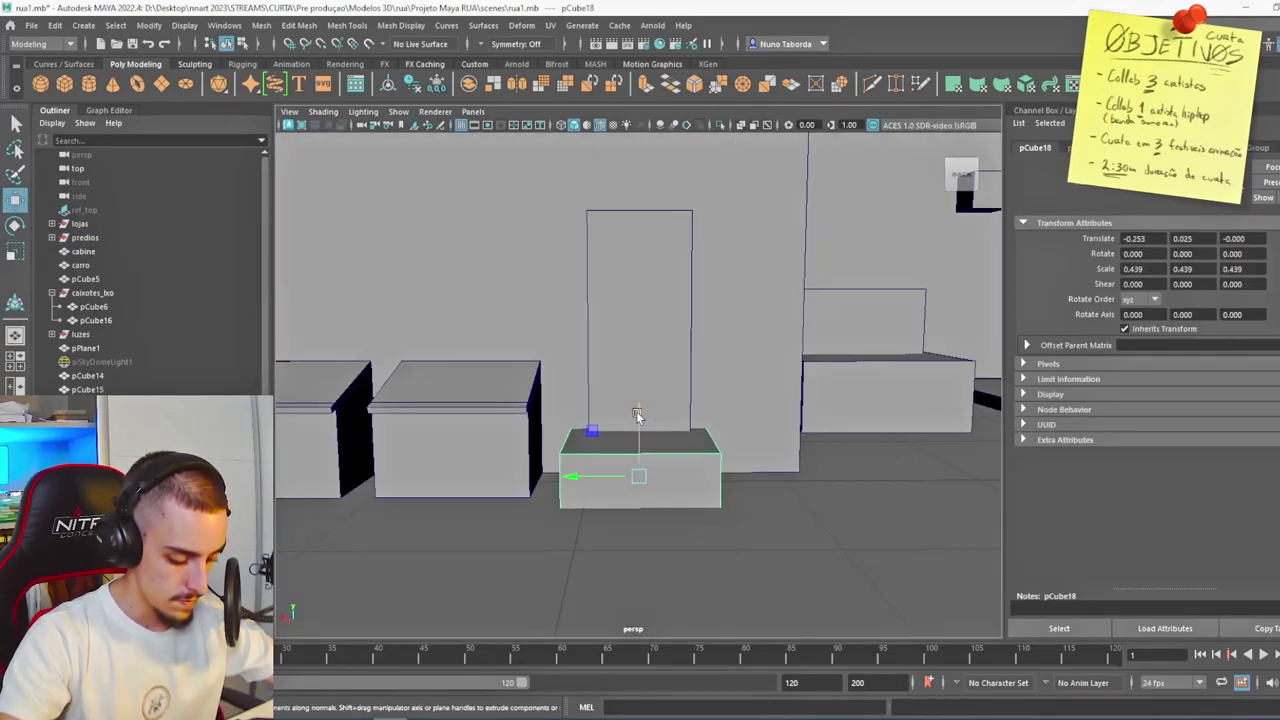
# Flatten and offset blocks in front of the door to form two stacked entrance steps.
pyautogui.moveTo(640, 430)
pyautogui.mouseDown()
pyautogui.moveTo(640, 371)
pyautogui.moveTo(645, 405)
pyautogui.mouseUp()
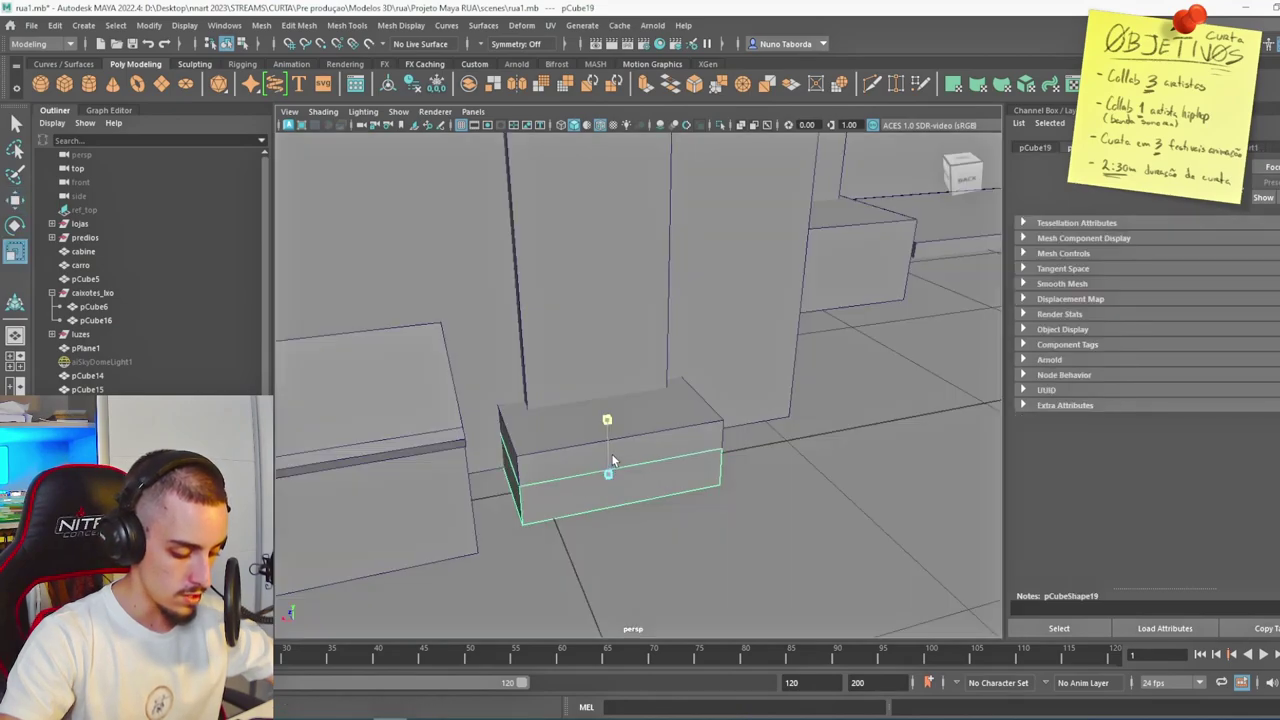
pyautogui.moveTo(612, 455); pyautogui.dragTo(612, 460)
pyautogui.moveTo(628, 509); pyautogui.dragTo(649, 530)
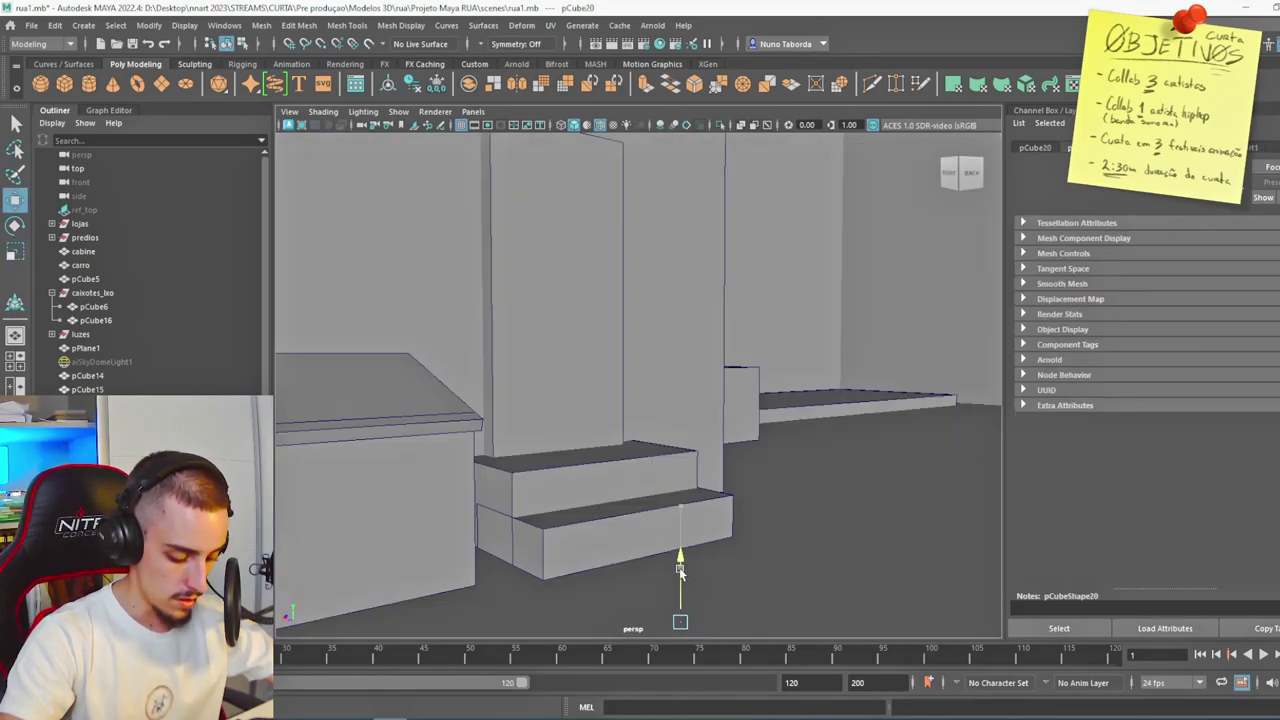
pyautogui.moveTo(680, 570); pyautogui.dragTo(676, 553)
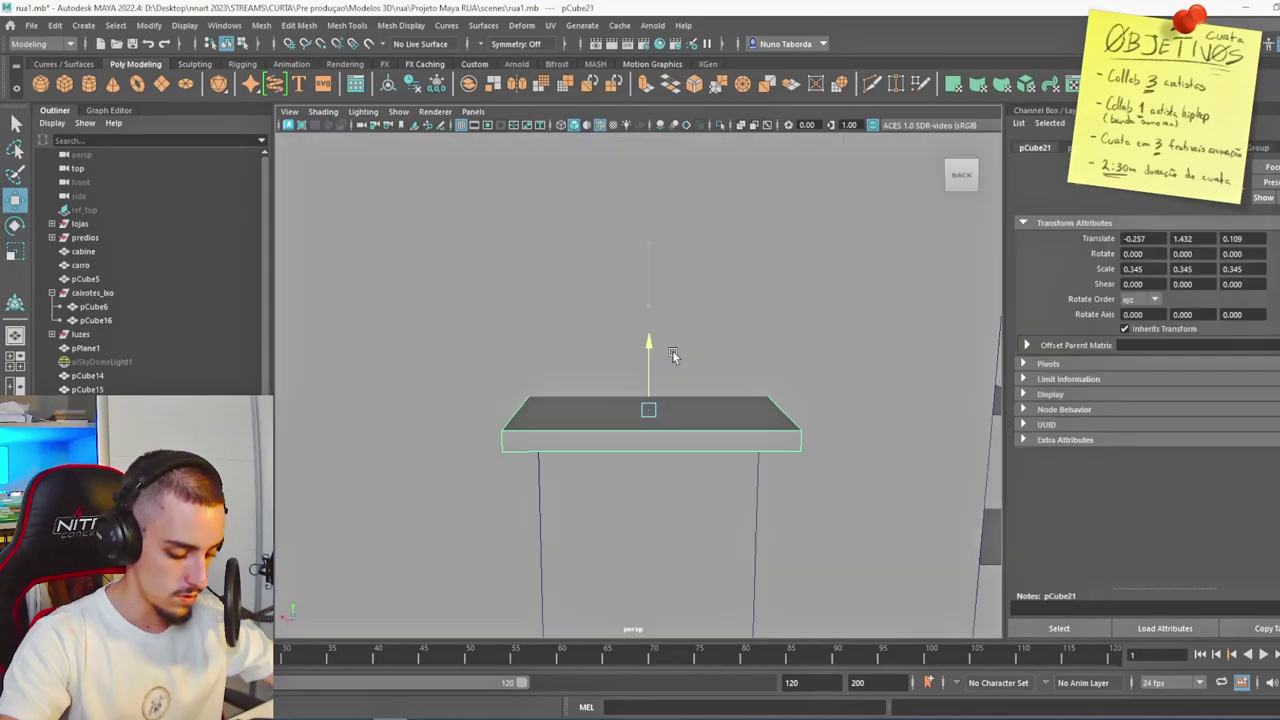
# Lower the flat slab onto the top of the door and tilt it downward as a sloped canopy.
pyautogui.scroll(-5, 739, 424)
pyautogui.scroll(-4, 641, 435)
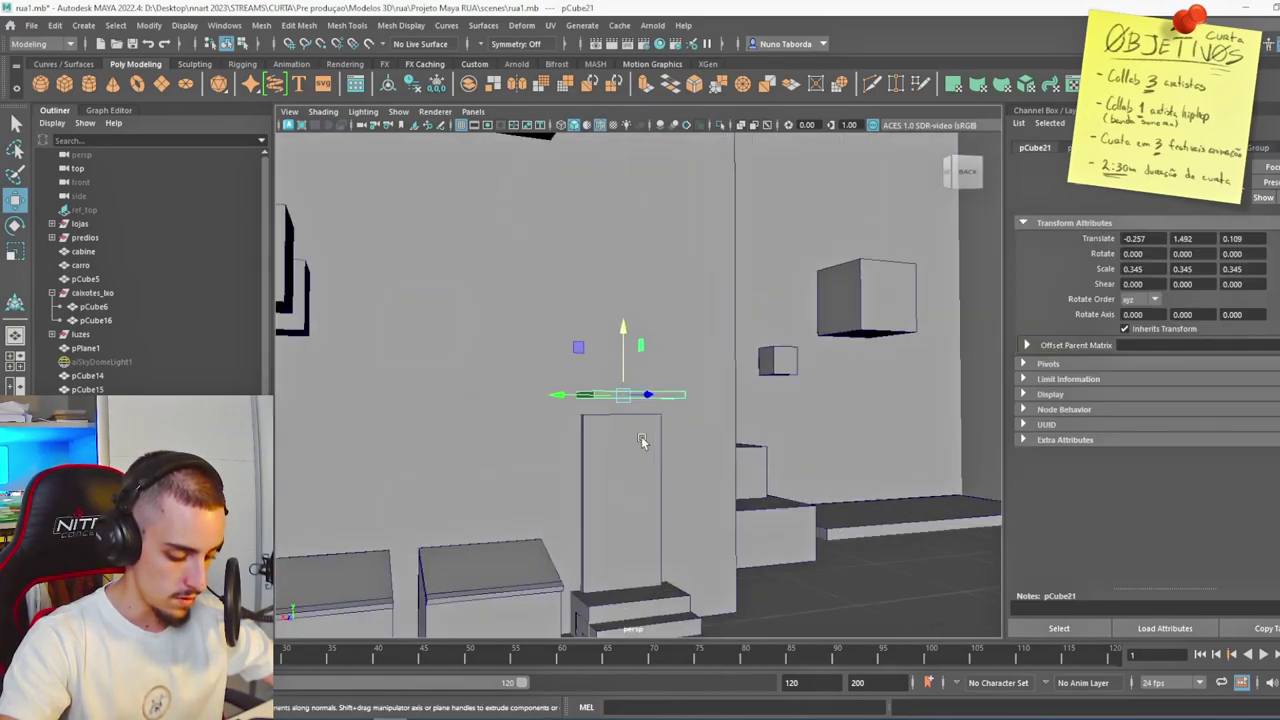
pyautogui.scroll(4, 656, 462)
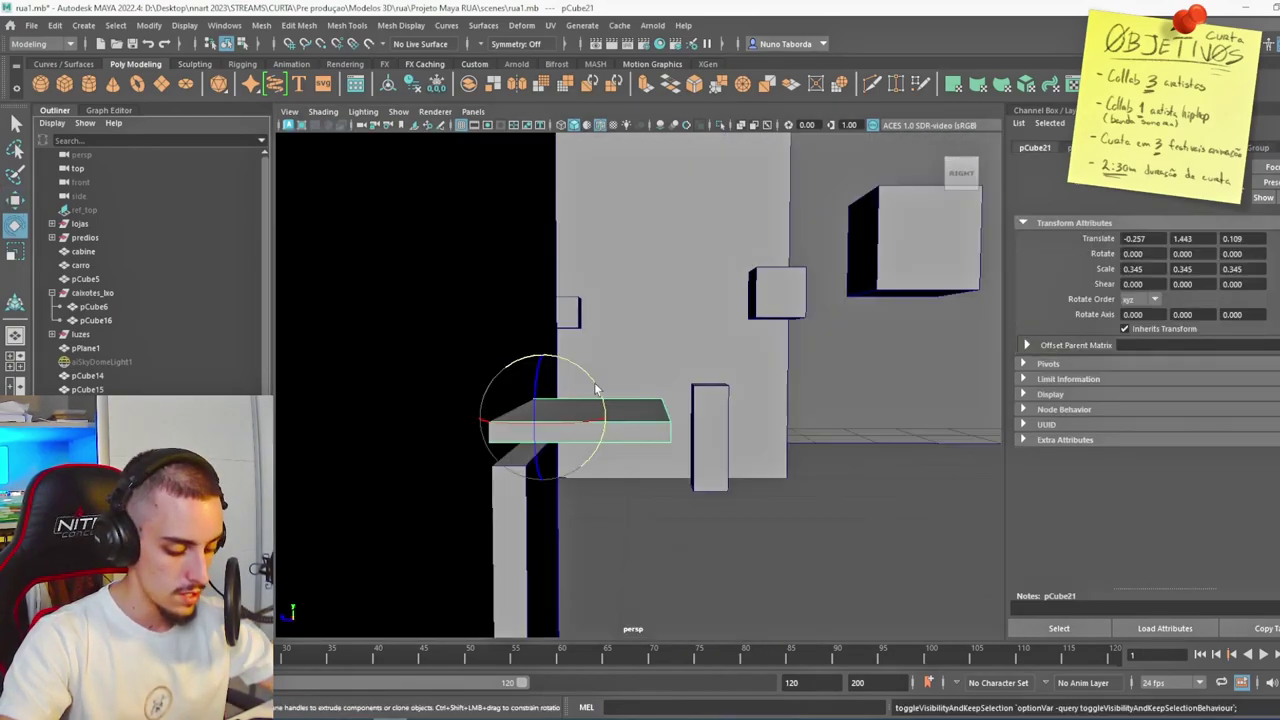
pyautogui.moveTo(604, 455); pyautogui.dragTo(609, 406)
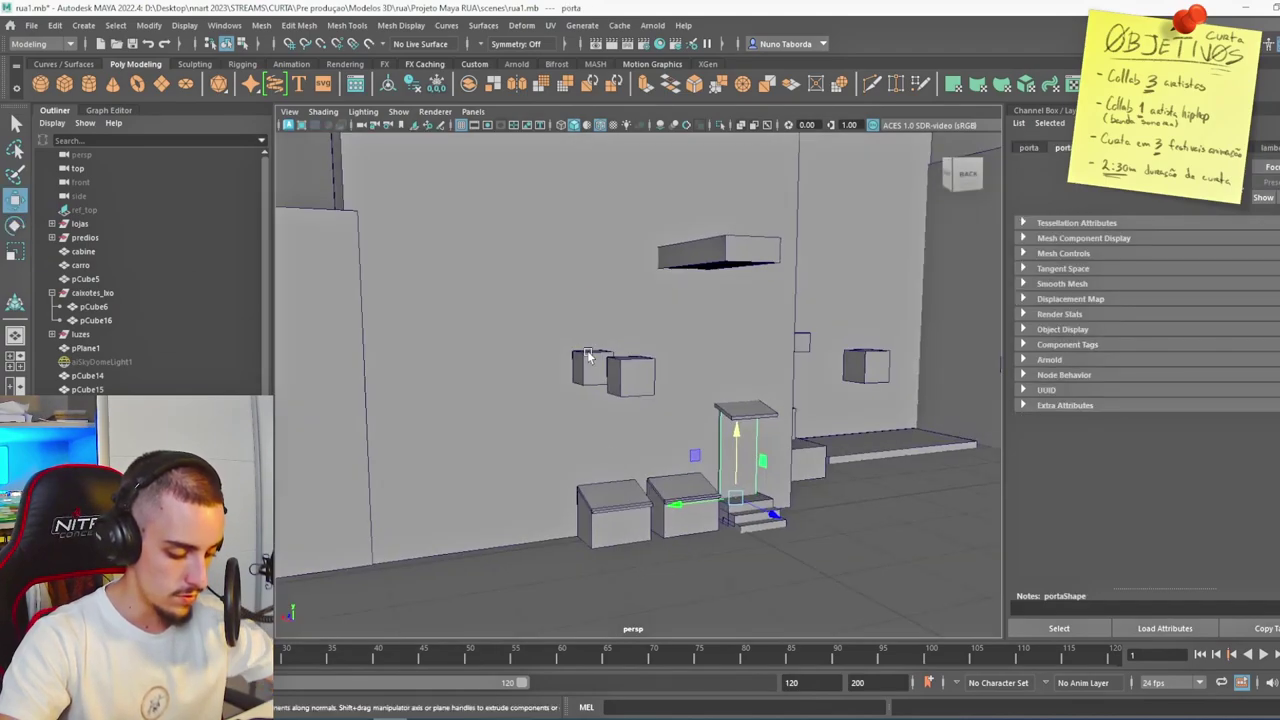
# Shape a wall light block into a tall lamp post and rotate a block at its top to form the arm.
pyautogui.click(552, 371)
pyautogui.moveTo(510, 373); pyautogui.dragTo(442, 375)
pyautogui.hotkey('ctrl', 'z')
pyautogui.keyDown('alt'); pyautogui.moveTo(432, 424); pyautogui.dragTo(495, 427); pyautogui.keyUp('alt')
pyautogui.scroll(4, 503, 424)
pyautogui.moveTo(778, 399); pyautogui.dragTo(729, 404)
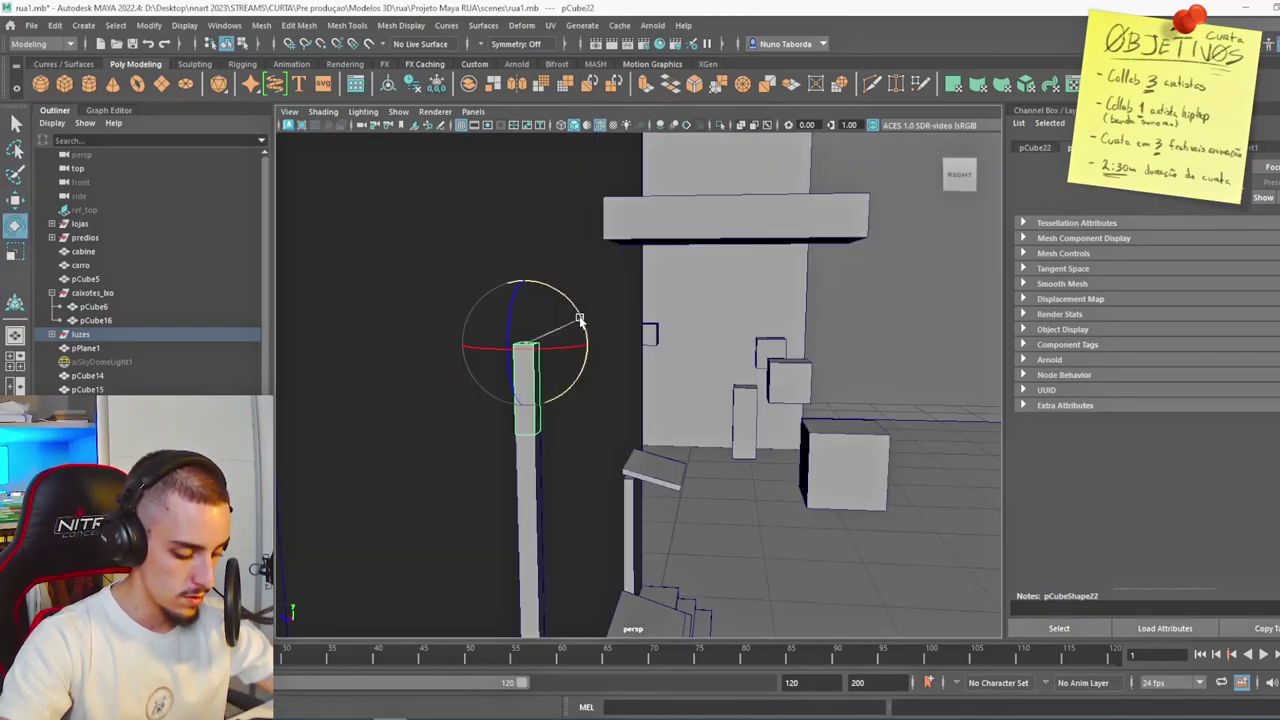
pyautogui.moveTo(545, 318)
pyautogui.mouseDown()
pyautogui.moveTo(490, 300)
pyautogui.moveTo(514, 268)
pyautogui.moveTo(530, 300)
pyautogui.mouseUp()
pyautogui.scroll(4, 540, 315)
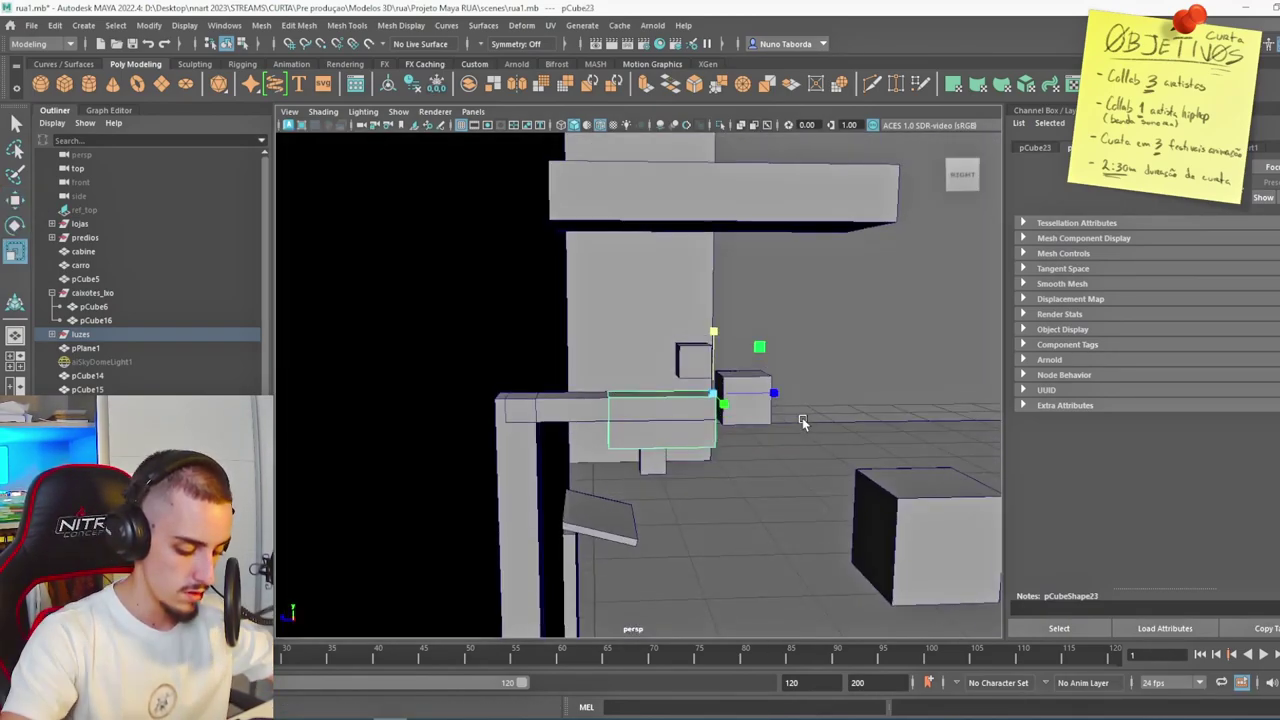
# Slide the lamp head block outward to the free end of the lamp arm.
pyautogui.click(15, 200)
pyautogui.moveTo(758, 395); pyautogui.dragTo(786, 397)
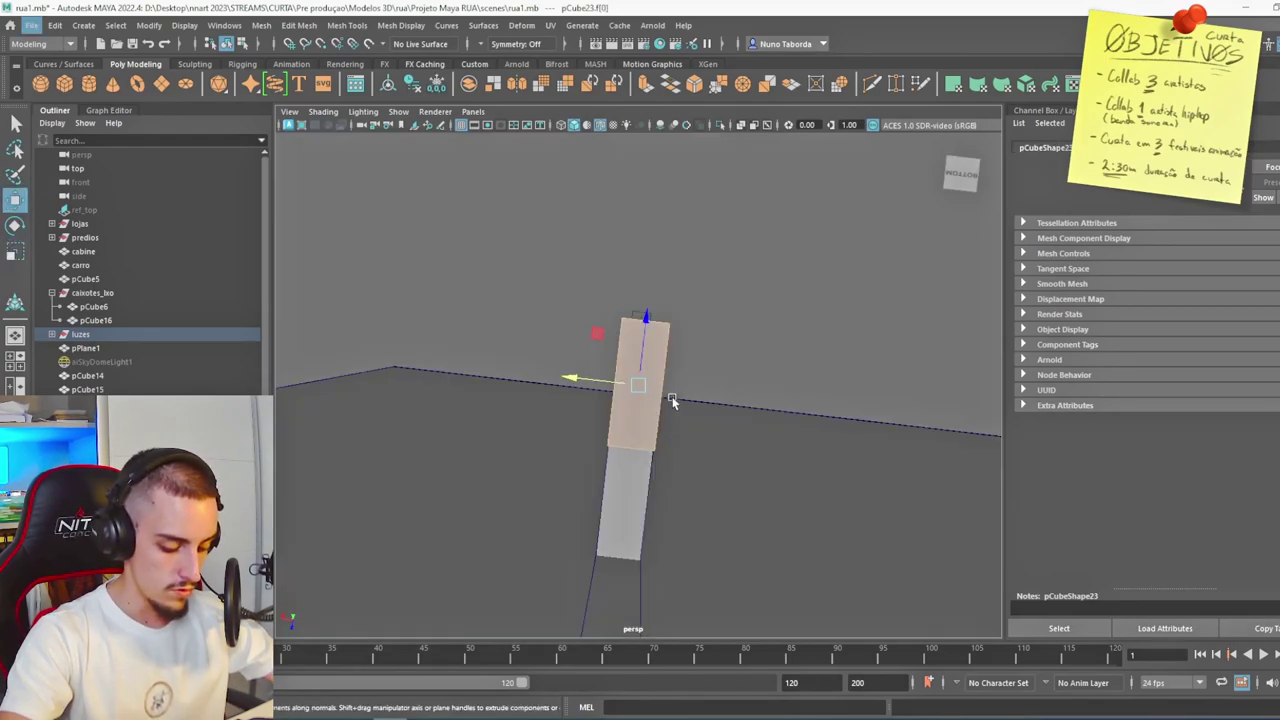
# Extrude the underside face of the lamp head and scale it inward to leave a border.
pyautogui.keyDown('shift'); pyautogui.rightClick(698, 349); pyautogui.keyUp('shift')
pyautogui.keyDown('shift'); pyautogui.moveTo(700, 388); pyautogui.dragTo(698, 389, button='right'); pyautogui.keyUp('shift')
pyautogui.keyDown('alt'); pyautogui.moveTo(680, 446); pyautogui.dragTo(718, 442); pyautogui.keyUp('alt')
pyautogui.press('r')
pyautogui.moveTo(638, 385); pyautogui.dragTo(614, 388)
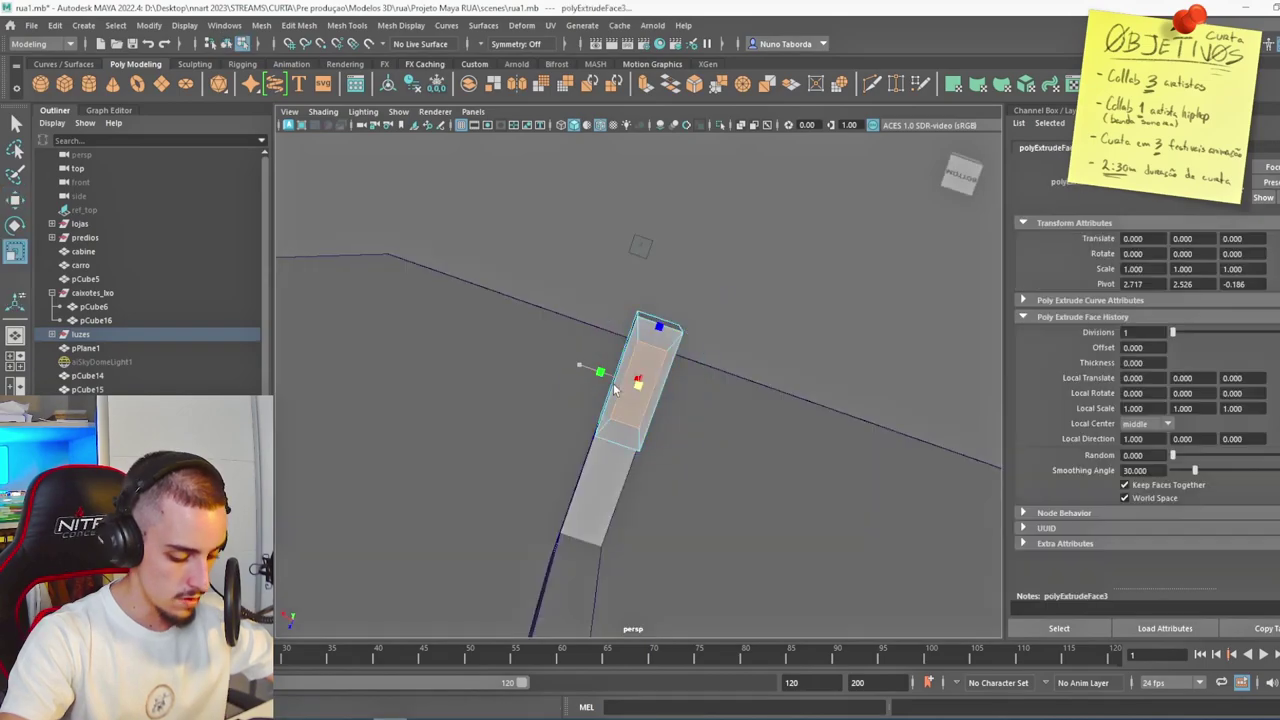
pyautogui.scroll(4, 641, 380)
pyautogui.moveTo(659, 327); pyautogui.dragTo(665, 317)
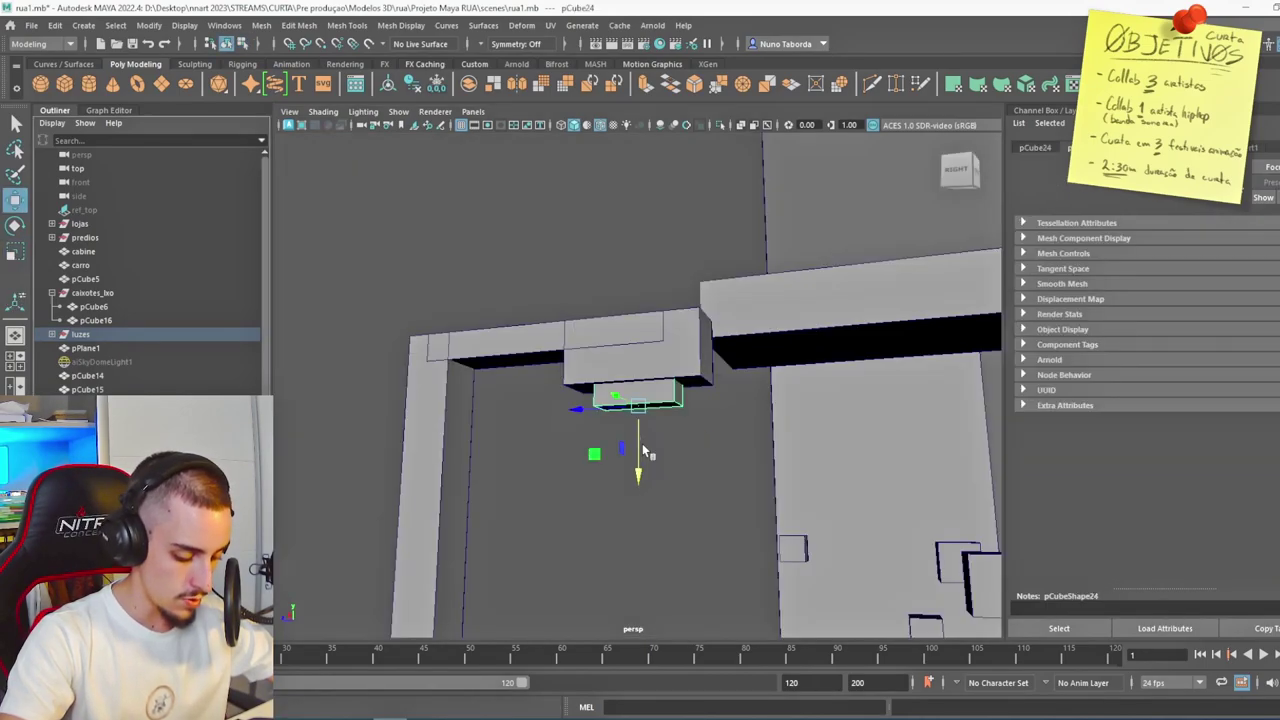
# Fit a smaller slab beneath the lamp head as its light panel and select the whole street lamp.
pyautogui.keyDown('alt'); pyautogui.moveTo(642, 443); pyautogui.dragTo(628, 319); pyautogui.keyUp('alt')
pyautogui.scroll(5, 641, 333)
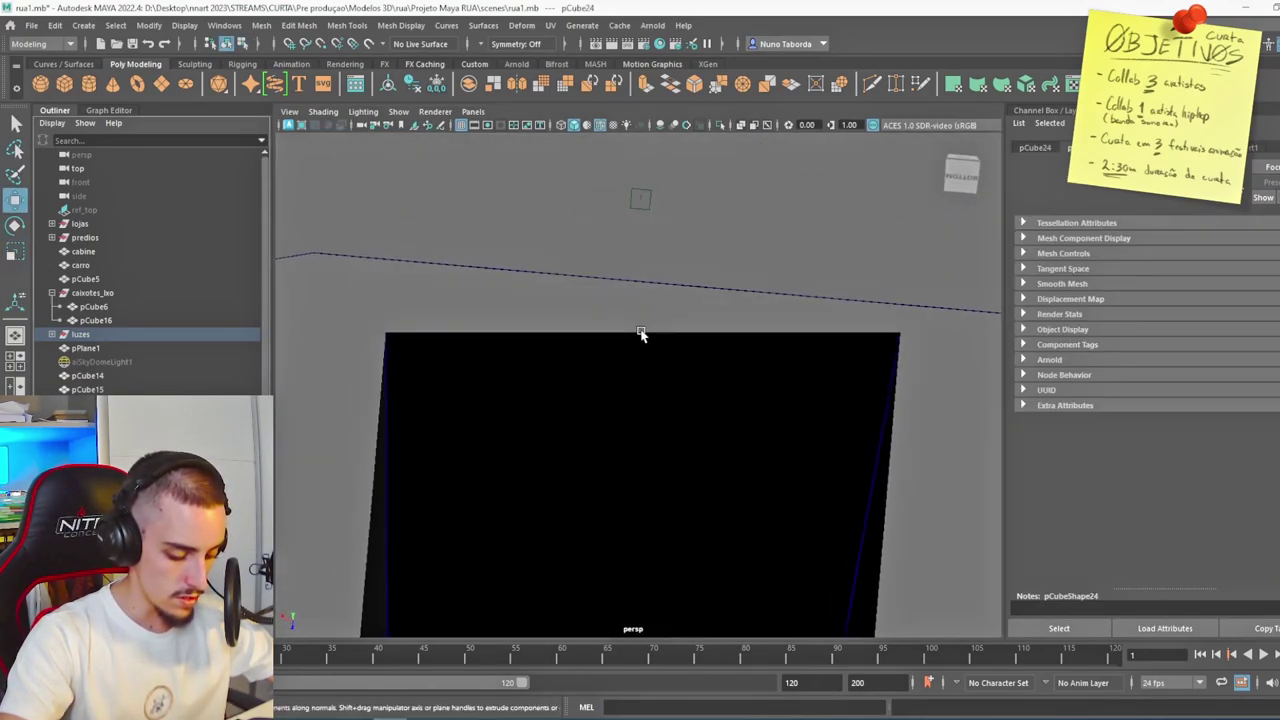
pyautogui.scroll(-4, 641, 334)
pyautogui.click(16, 252)
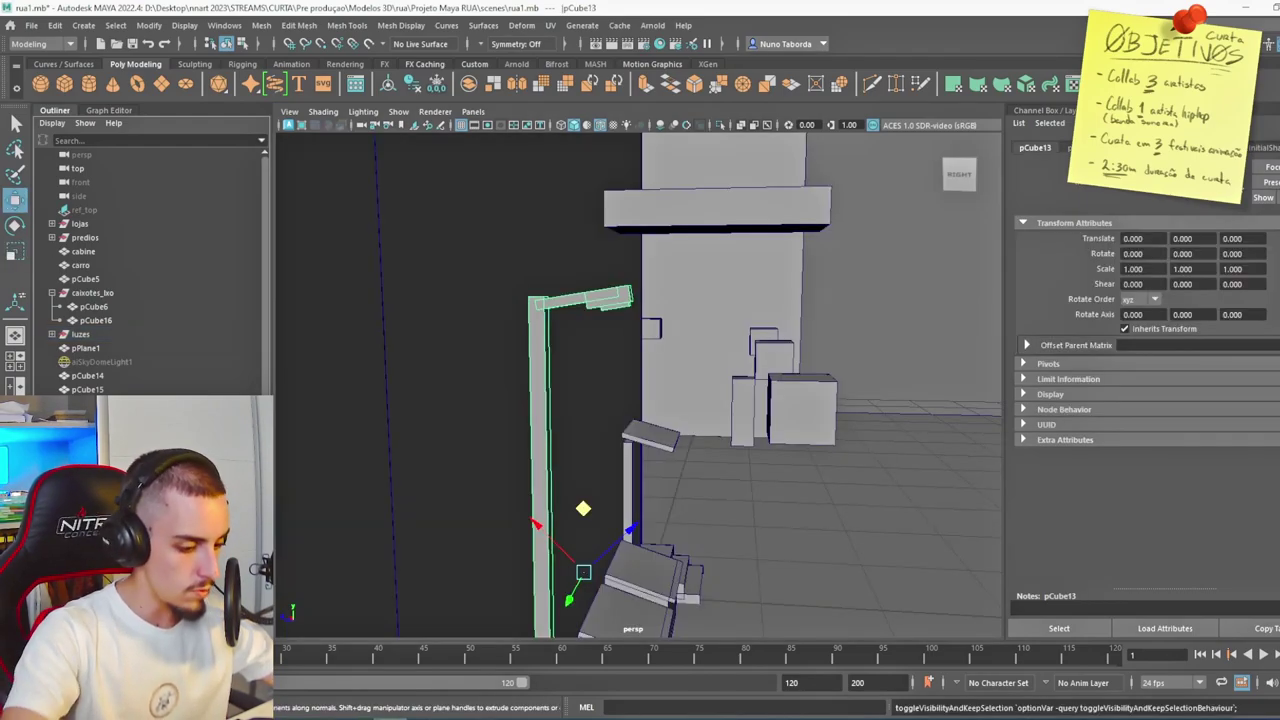
pyautogui.press('Up')
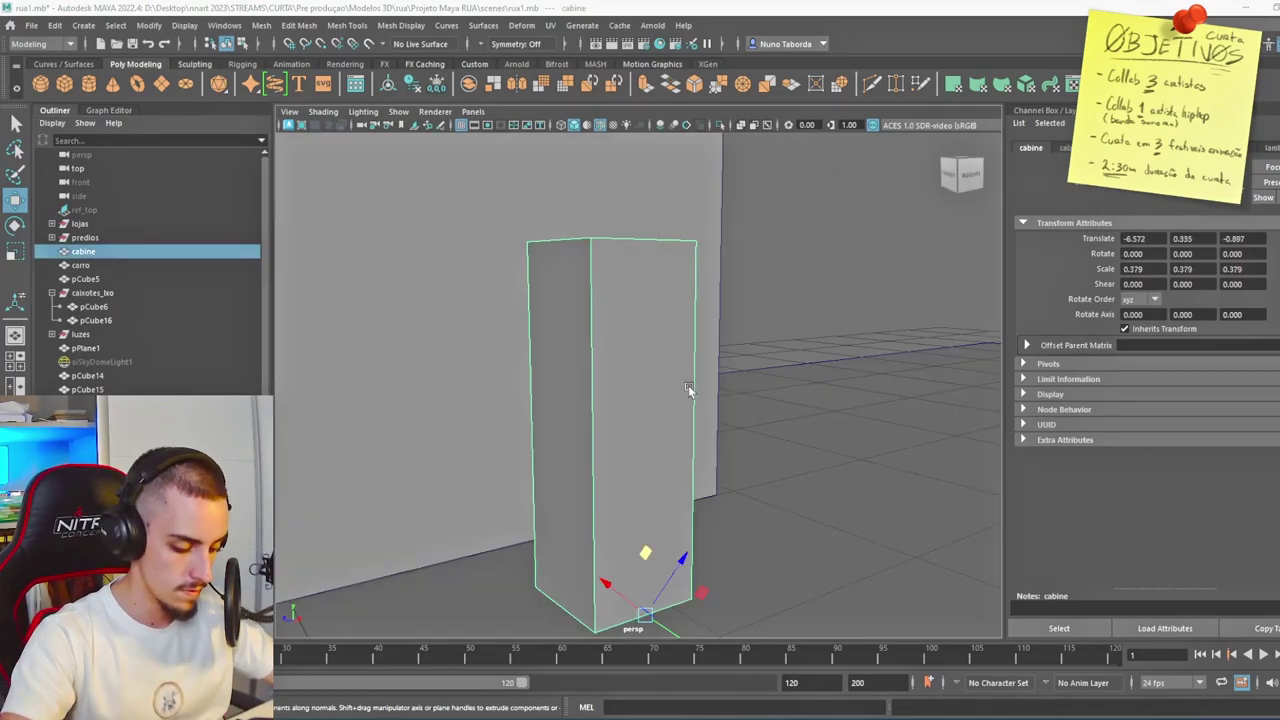
# Place a block on top of the phone booth column and align it with the column's footprint.
pyautogui.keyDown('alt'); pyautogui.moveTo(688, 385); pyautogui.dragTo(684, 418, button='middle'); pyautogui.keyUp('alt')
pyautogui.scroll(-2, 671, 388)
pyautogui.hotkey('ctrl', 'z')
pyautogui.hotkey('ctrl', 'z')
pyautogui.hotkey('ctrl', 'z')
pyautogui.hotkey('ctrl', 'z')
pyautogui.hotkey('ctrl', 'z')
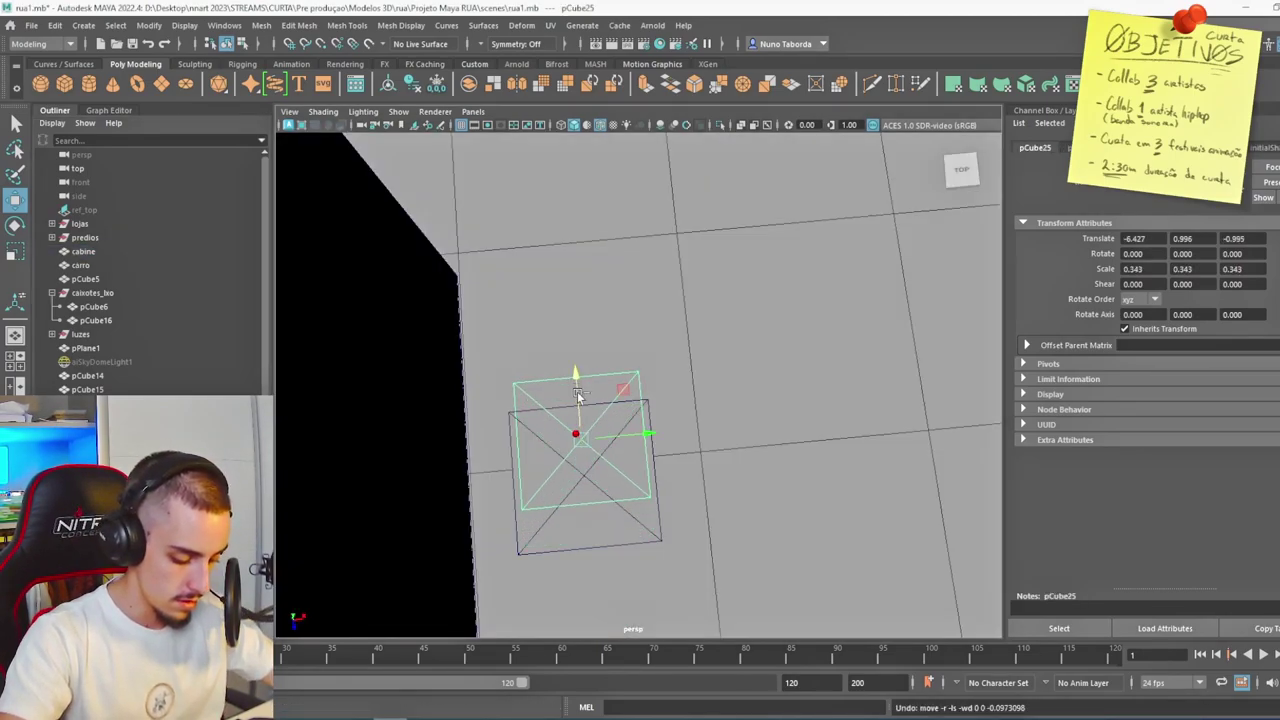
pyautogui.hotkey('ctrl', 'z')
pyautogui.hotkey('ctrl', 'z')
pyautogui.hotkey('ctrl', 'z')
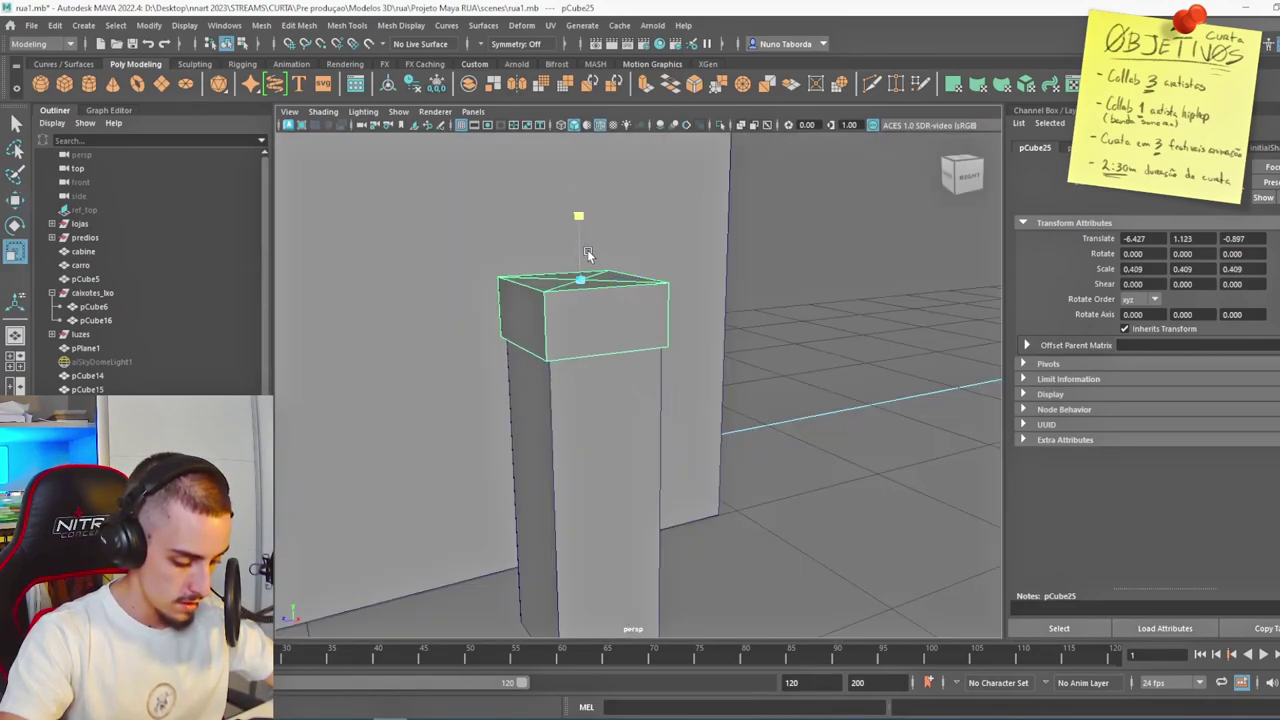
# Flatten the block on the booth and scale it to 0.462 as an overhanging roof slab.
pyautogui.hotkey('ctrl', 'z')
pyautogui.hotkey('ctrl', 'z')
pyautogui.hotkey('ctrl', 'z')
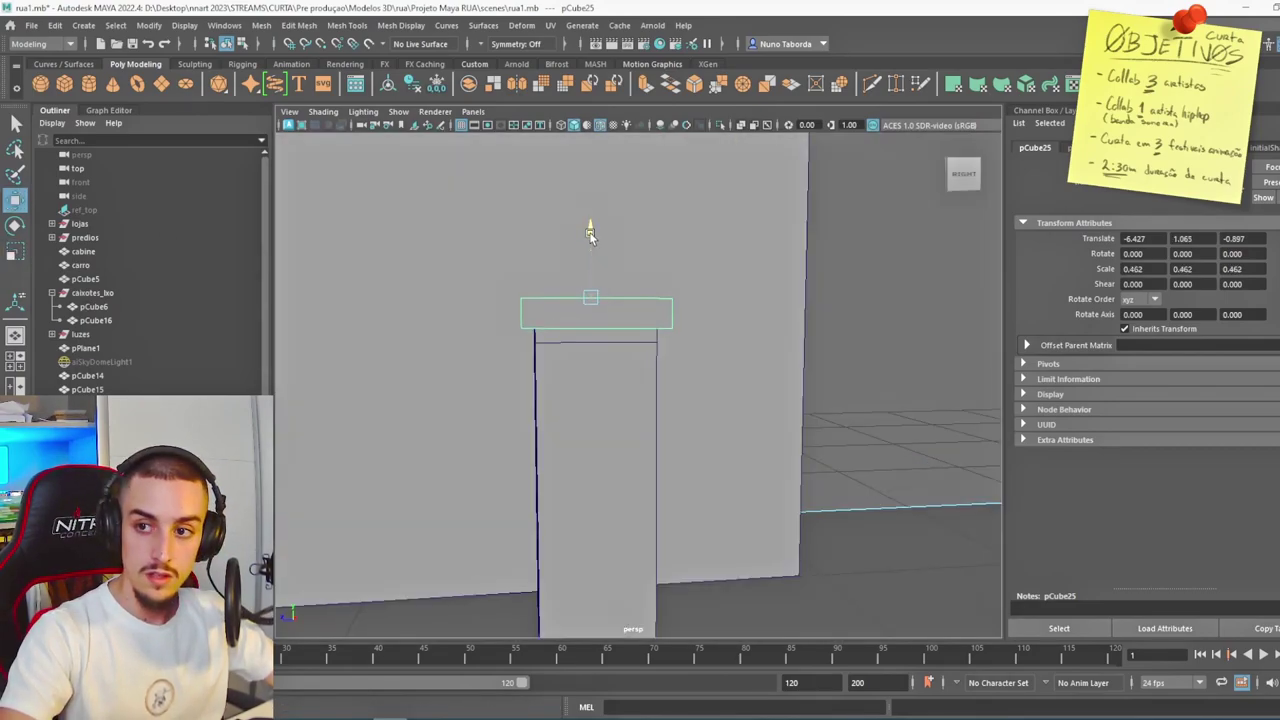
pyautogui.hotkey('ctrl', 'z')
pyautogui.hotkey('ctrl', 'z')
pyautogui.hotkey('ctrl', 'z')
pyautogui.hotkey('ctrl', 'z')
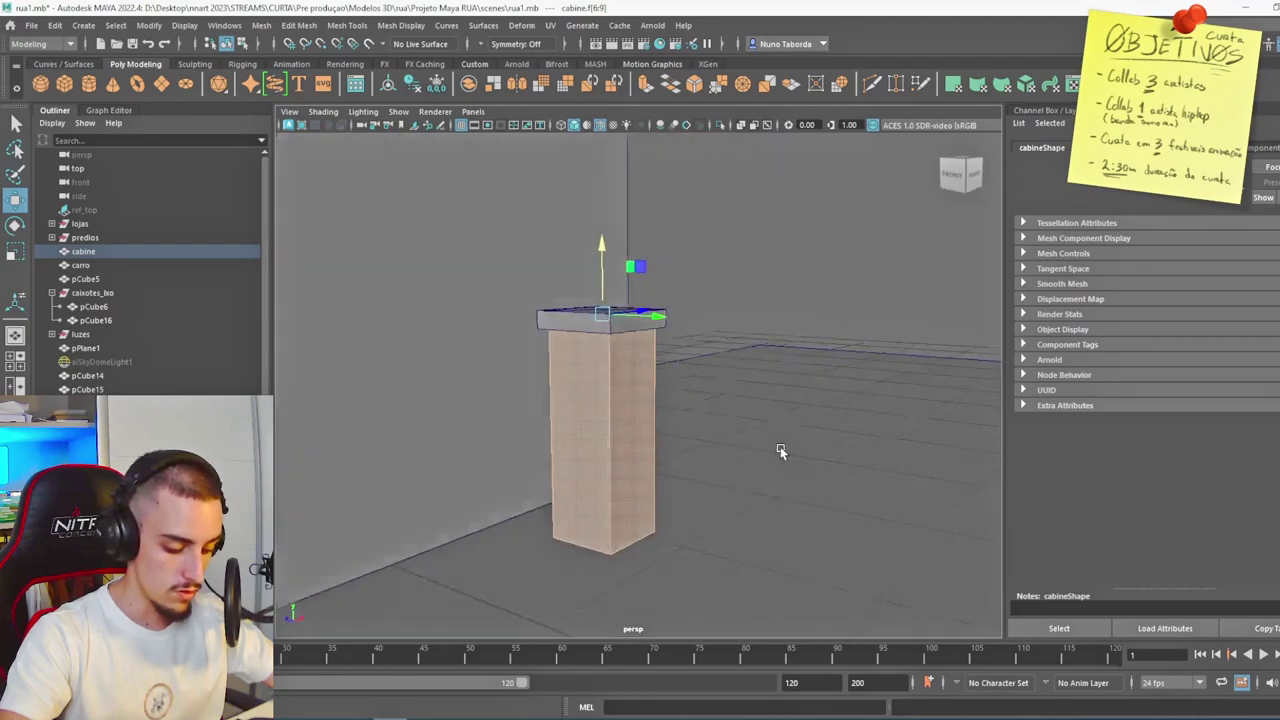
# Delete the front face of the phone booth column to open its entrance.
pyautogui.hotkey('ctrl', 'z')
pyautogui.hotkey('ctrl', 'z')
pyautogui.click(686, 260)
pyautogui.click(580, 406)
pyautogui.press('Delete')
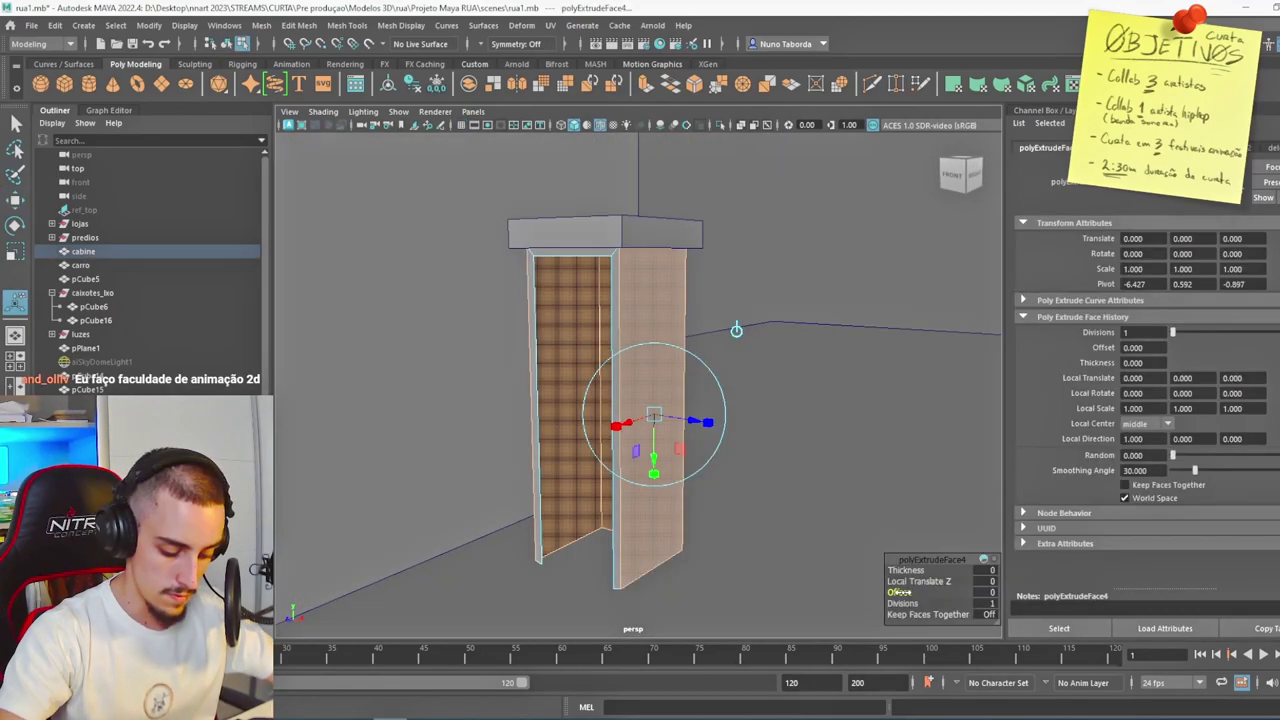
# Extrude the booth's remaining wall faces with an inset offset and recess them to form frames.
pyautogui.moveTo(903, 592); pyautogui.dragTo(904, 592)
pyautogui.hotkey('shift', 'z')
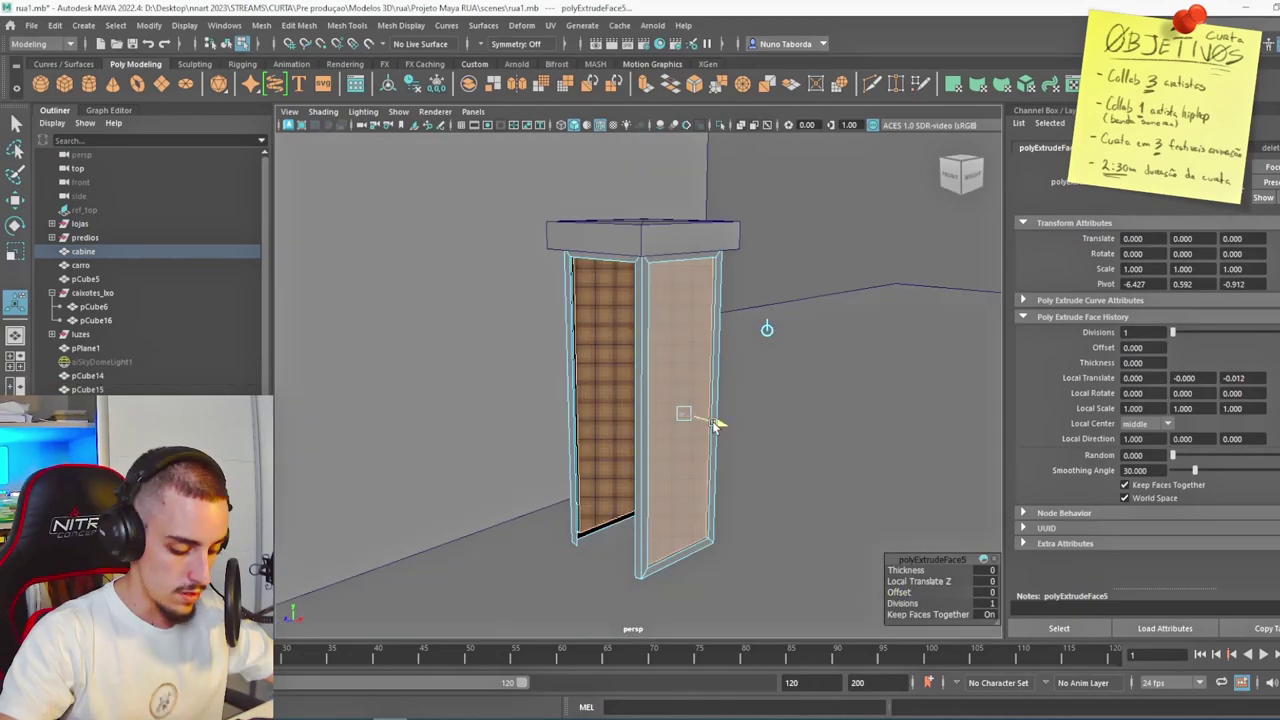
pyautogui.hotkey('ctrl', 'z')
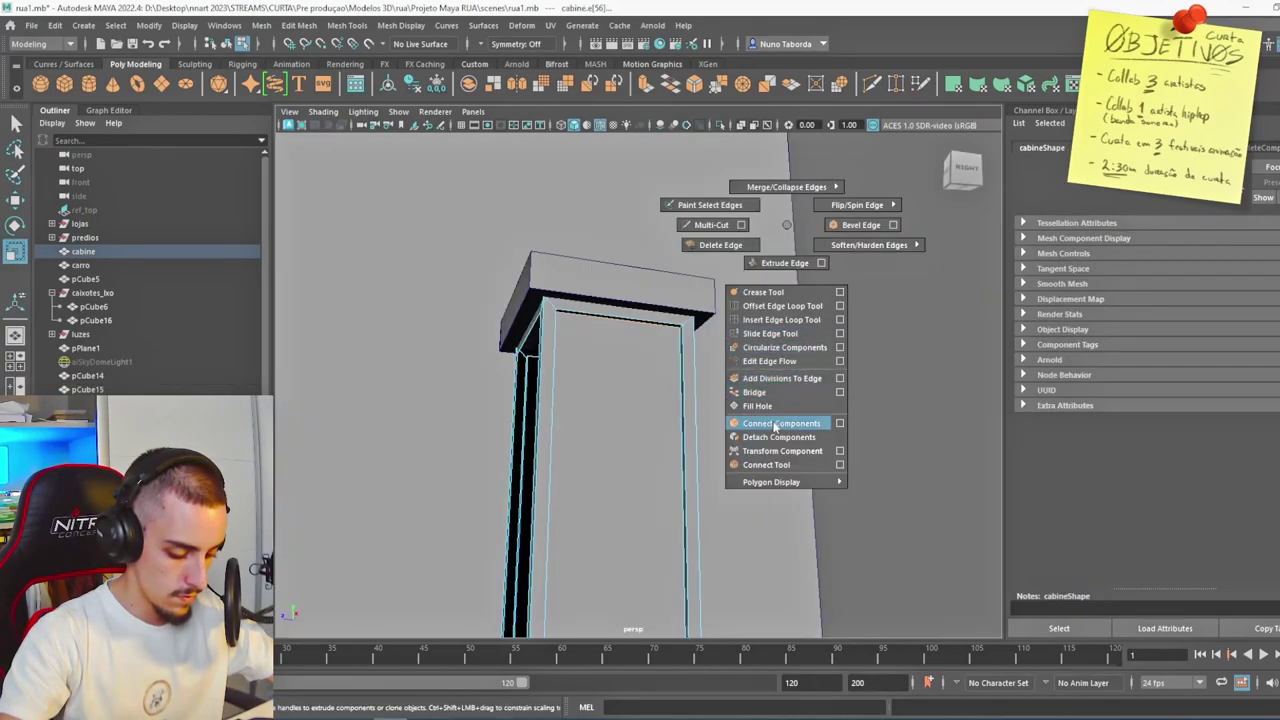
# Connect the booth panel edges vertically and cut across mid-height to divide each wall into four panes.
pyautogui.click(775, 425)
pyautogui.keyDown('alt'); pyautogui.moveTo(711, 417); pyautogui.dragTo(716, 463); pyautogui.keyUp('alt')
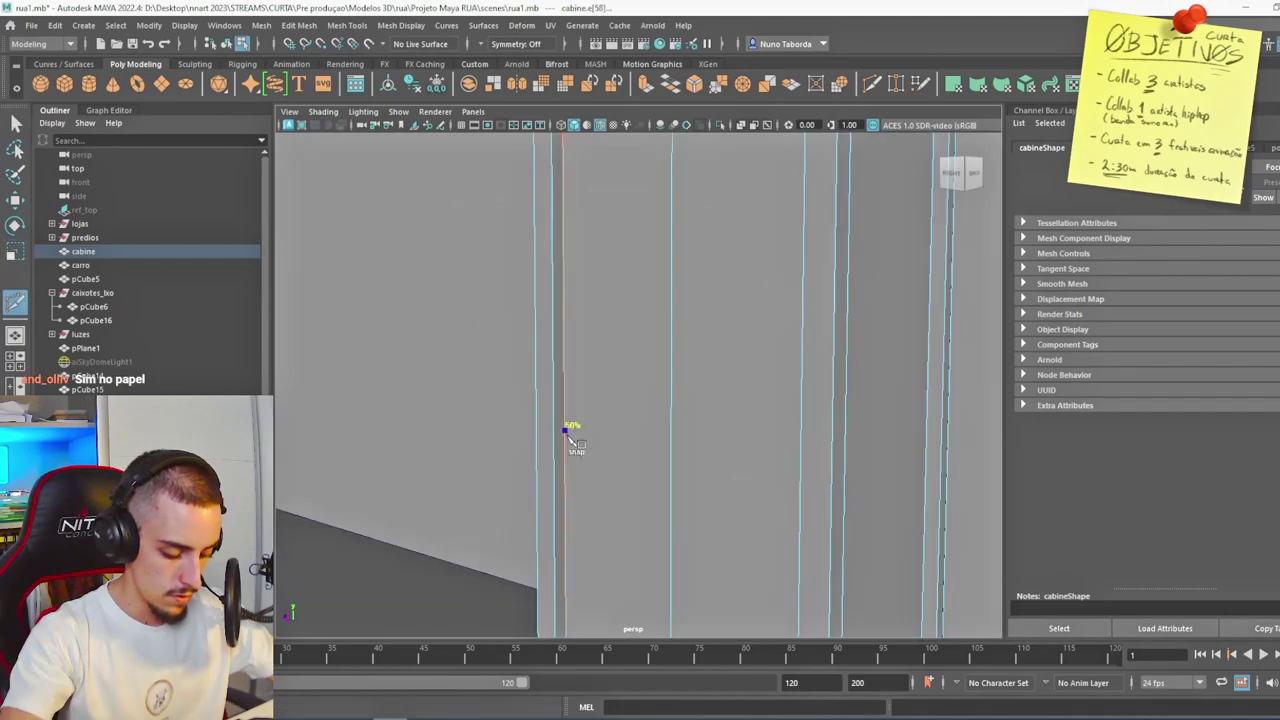
pyautogui.click(564, 430)
pyautogui.keyDown('alt'); pyautogui.moveTo(662, 498); pyautogui.dragTo(772, 446); pyautogui.keyUp('alt')
pyautogui.click(792, 440)
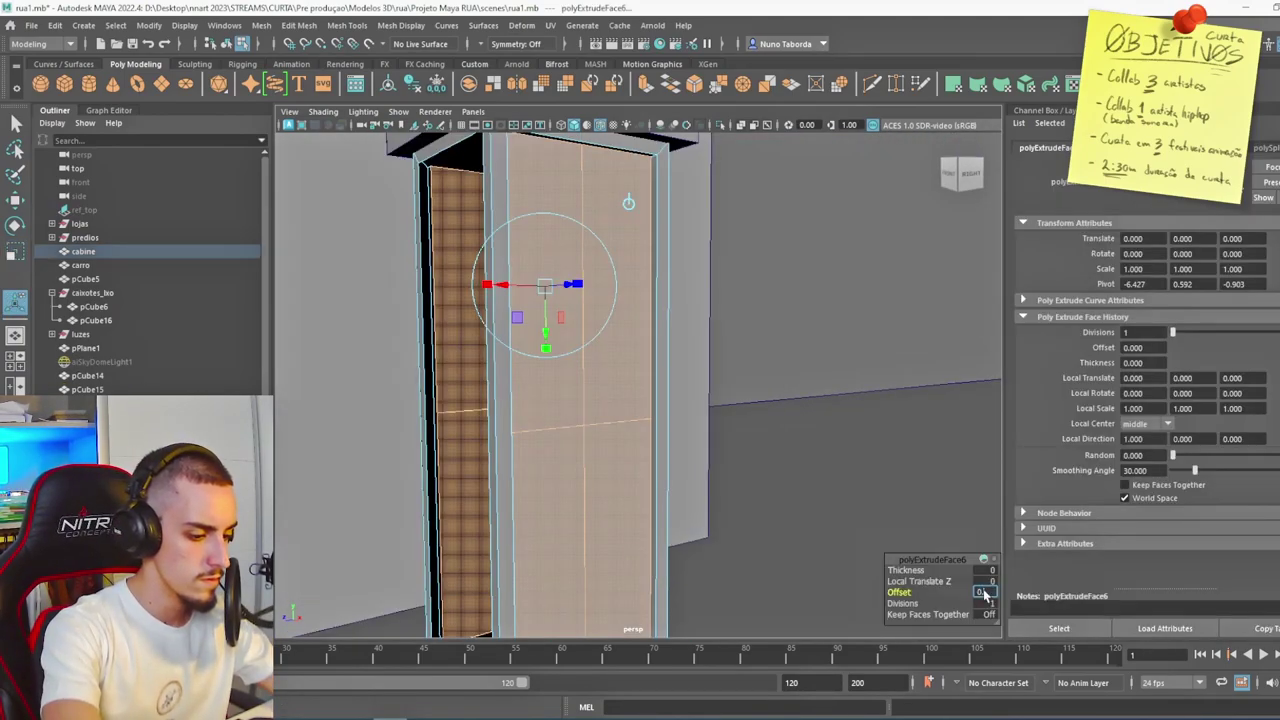
# Inset the booth's pane faces individually with an offset of 0.02 and delete them to leave open window frames.
pyautogui.write('0.05')
pyautogui.press('Return')
pyautogui.moveTo(596, 309); pyautogui.dragTo(608, 336, button='right')
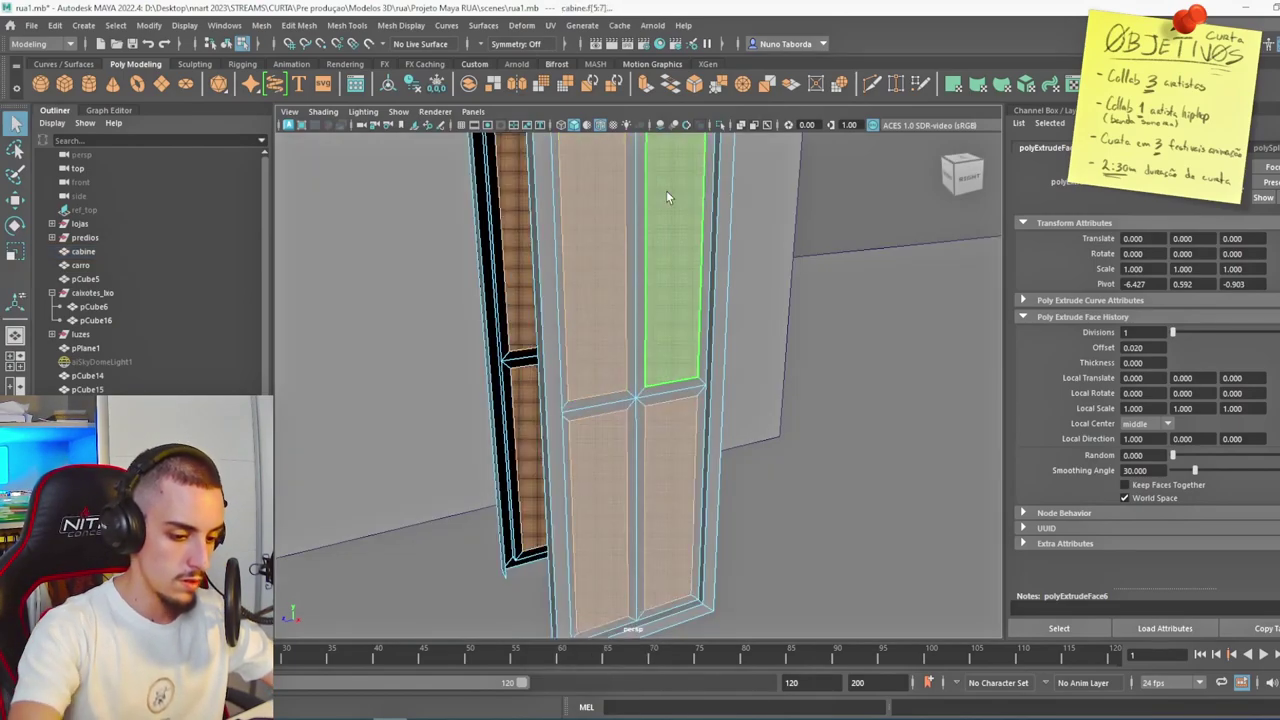
pyautogui.press('Delete')
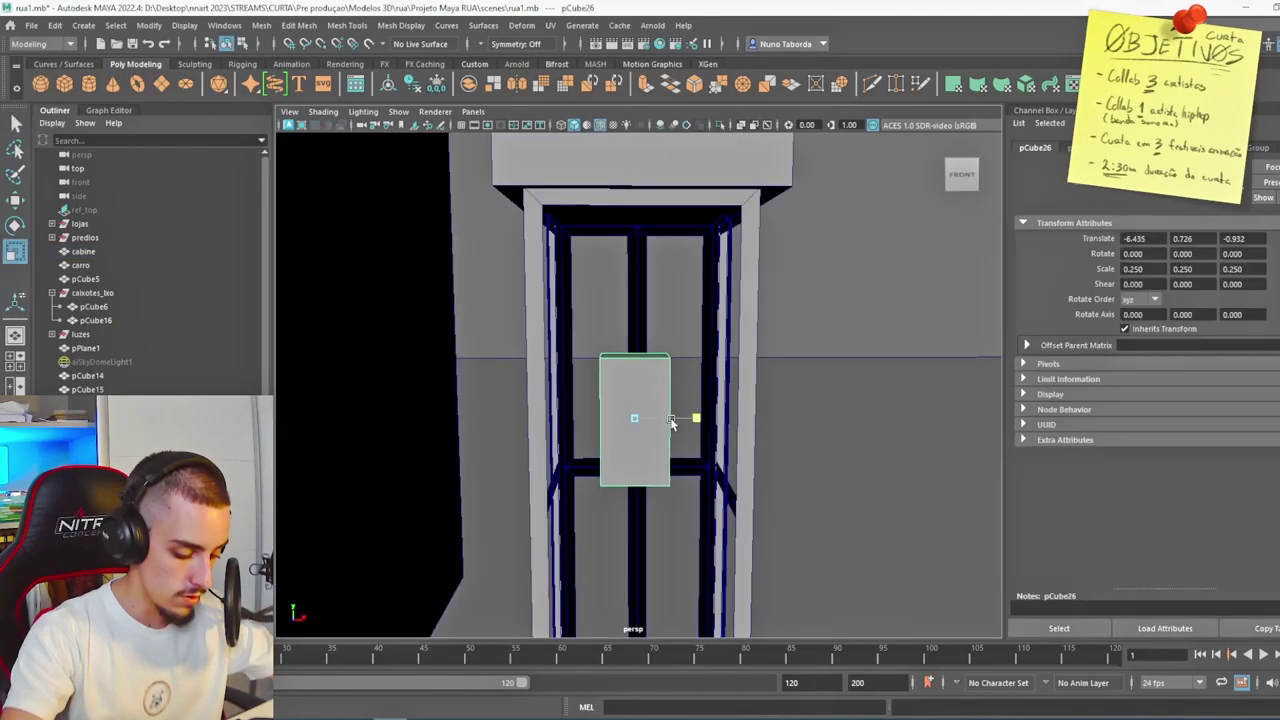
# Center the phone body block on the booth's back wall and reduce its size slightly.
pyautogui.keyDown('alt'); pyautogui.moveTo(671, 423); pyautogui.dragTo(581, 475); pyautogui.keyUp('alt')
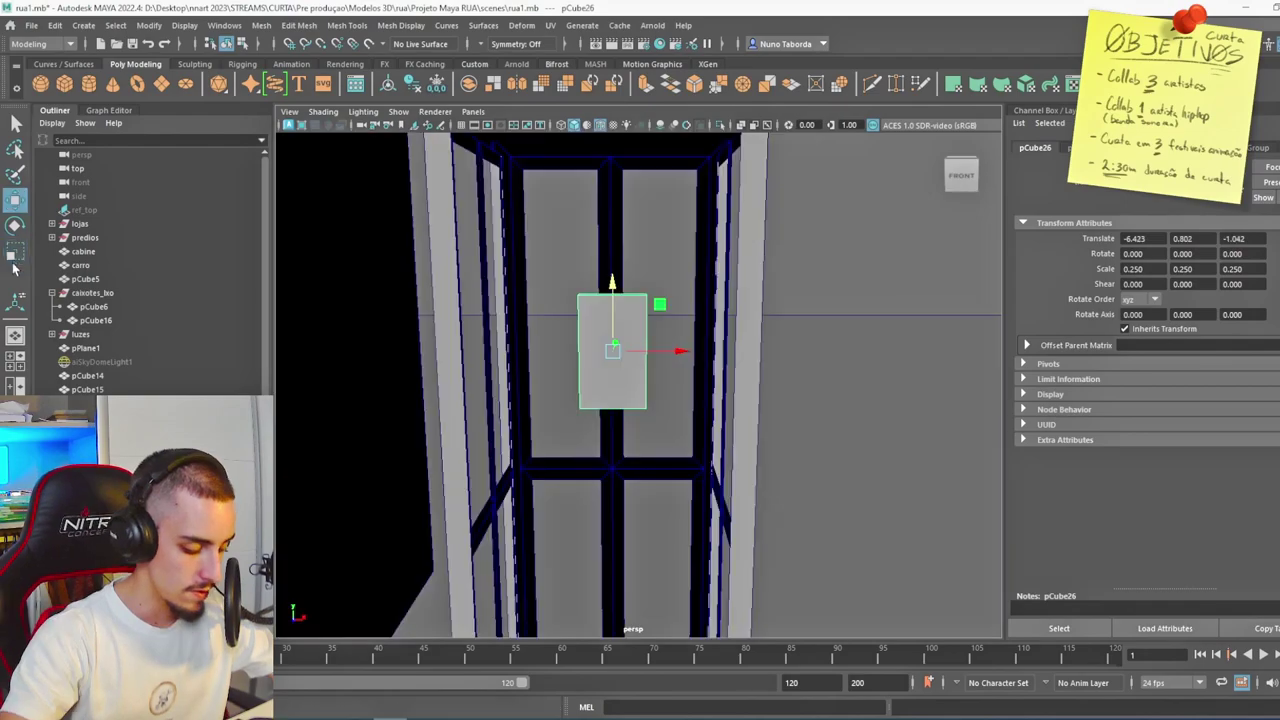
pyautogui.moveTo(600, 362); pyautogui.dragTo(604, 362)
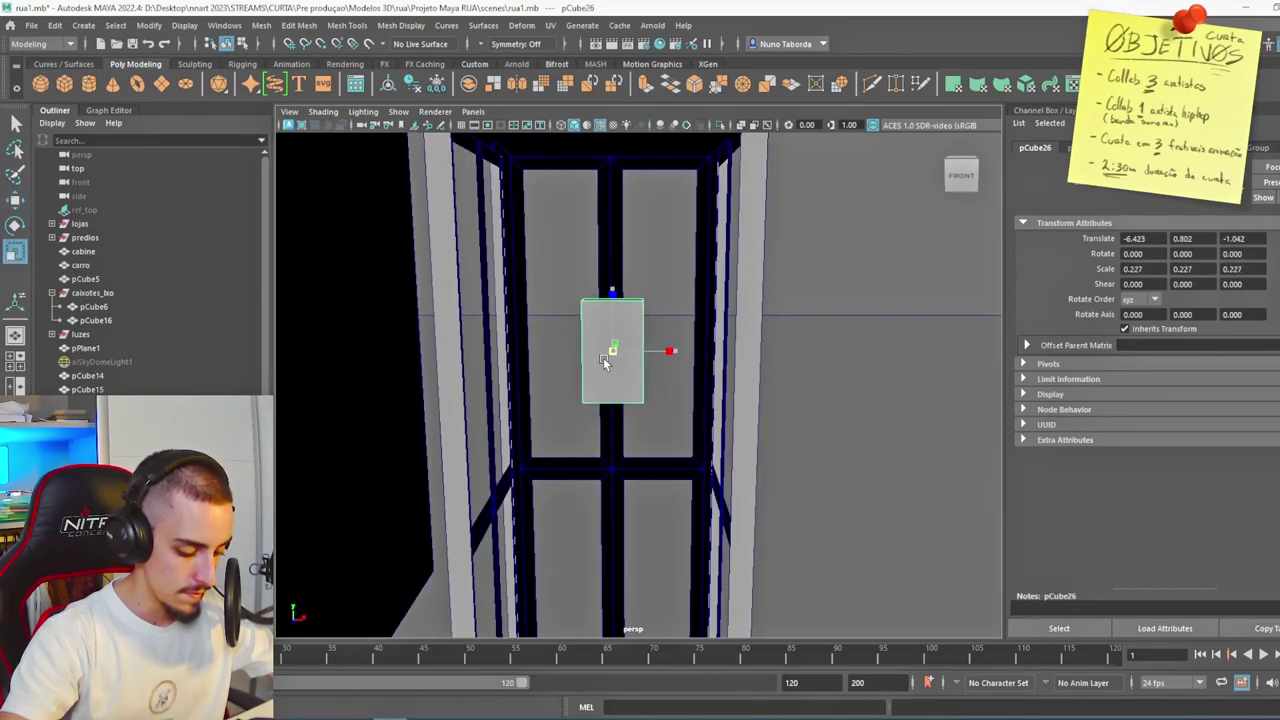
pyautogui.press('w')
pyautogui.scroll(3, 681, 307)
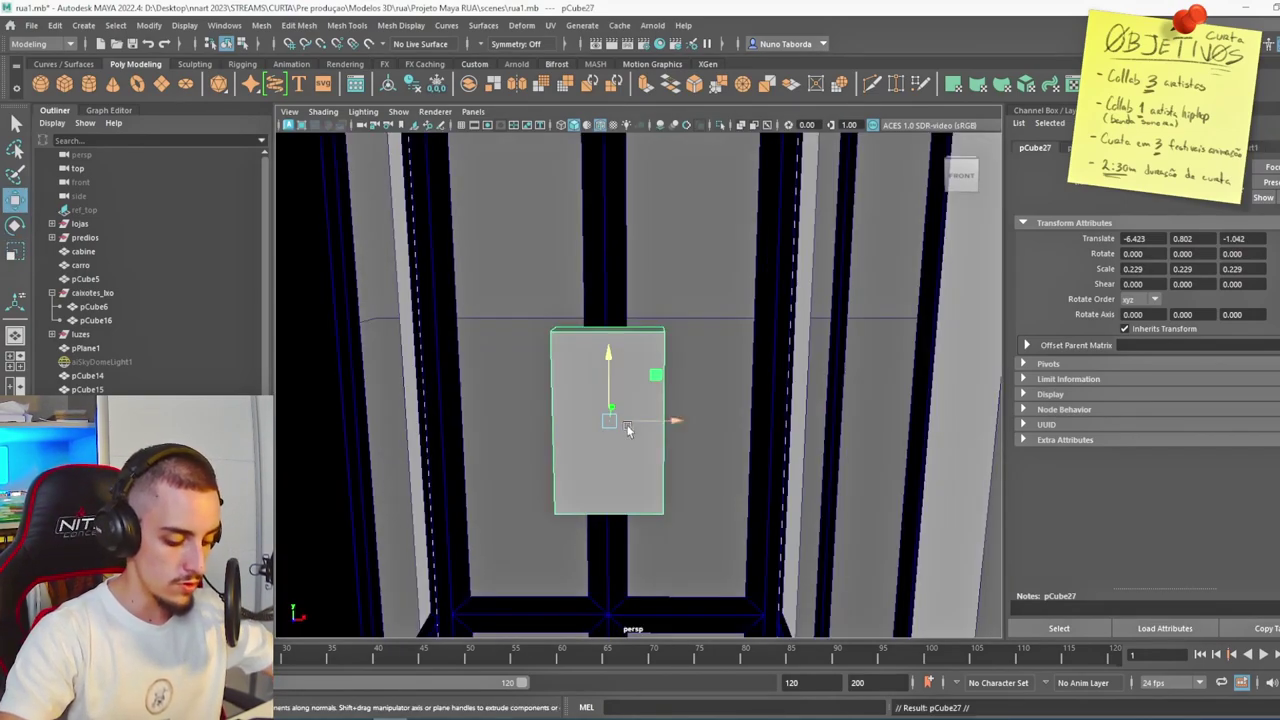
# Build the phone handset from a narrow copy of the phone body, adding small end blocks rotated -90 degrees.
pyautogui.keyDown('alt'); pyautogui.moveTo(655, 441); pyautogui.dragTo(624, 457); pyautogui.keyUp('alt')
pyautogui.moveTo(571, 416); pyautogui.dragTo(560, 428)
pyautogui.keyDown('alt'); pyautogui.moveTo(472, 489); pyautogui.dragTo(506, 479); pyautogui.keyUp('alt')
pyautogui.press('r')
pyautogui.moveTo(655, 449); pyautogui.dragTo(610, 449)
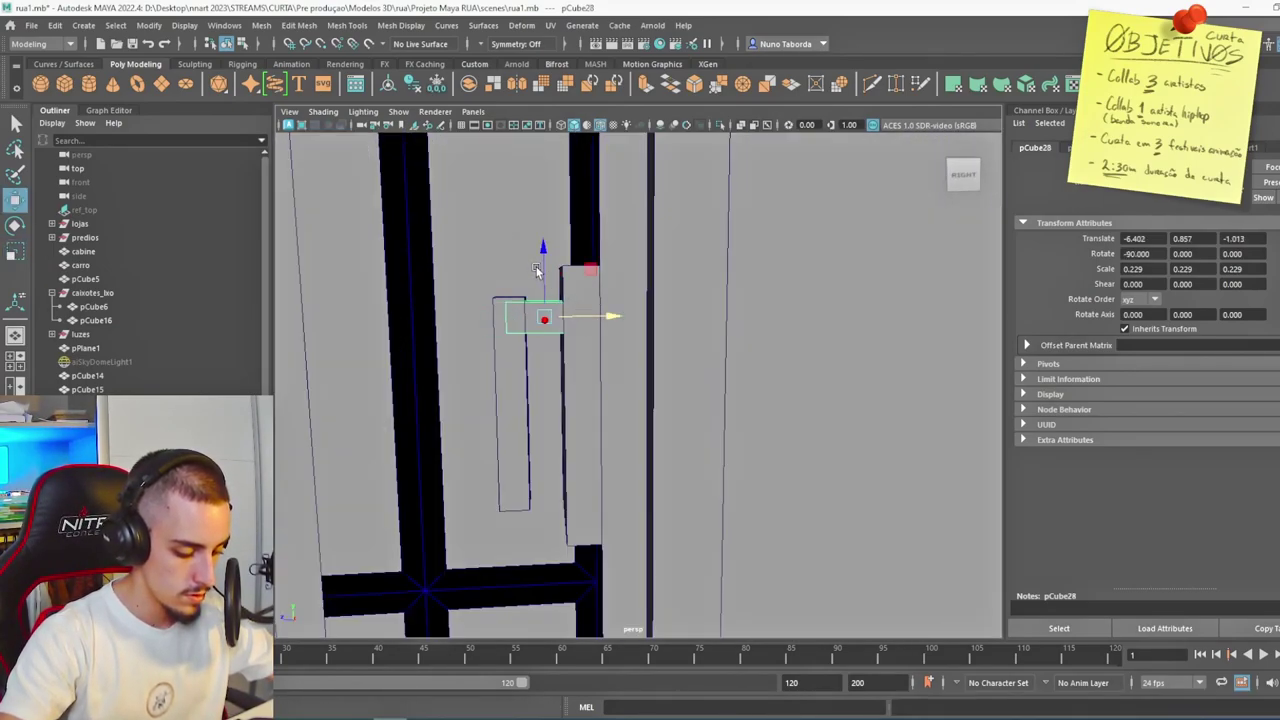
pyautogui.hotkey('ctrl', 'd')
pyautogui.keyDown('alt'); pyautogui.moveTo(536, 271); pyautogui.dragTo(581, 412); pyautogui.keyUp('alt')
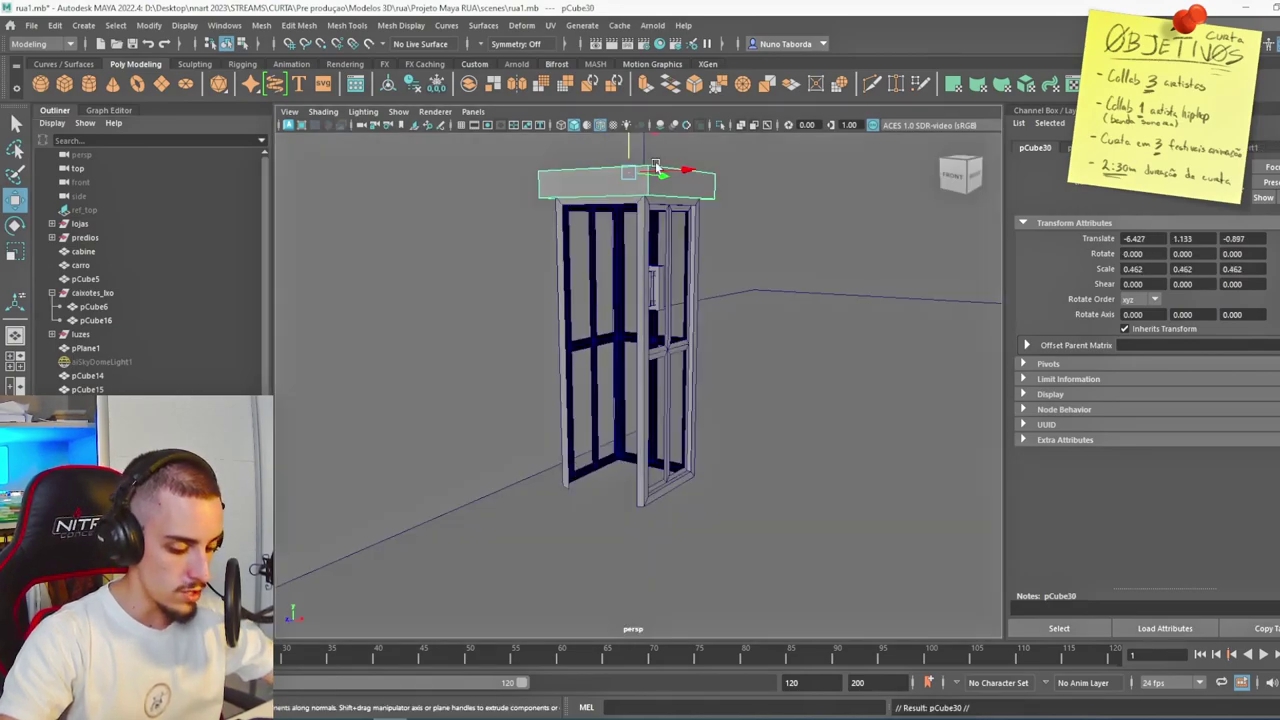
# Move a copy of the roof slab under the booth and scale it to 0.583 as the base.
pyautogui.moveTo(632, 148); pyautogui.dragTo(715, 450)
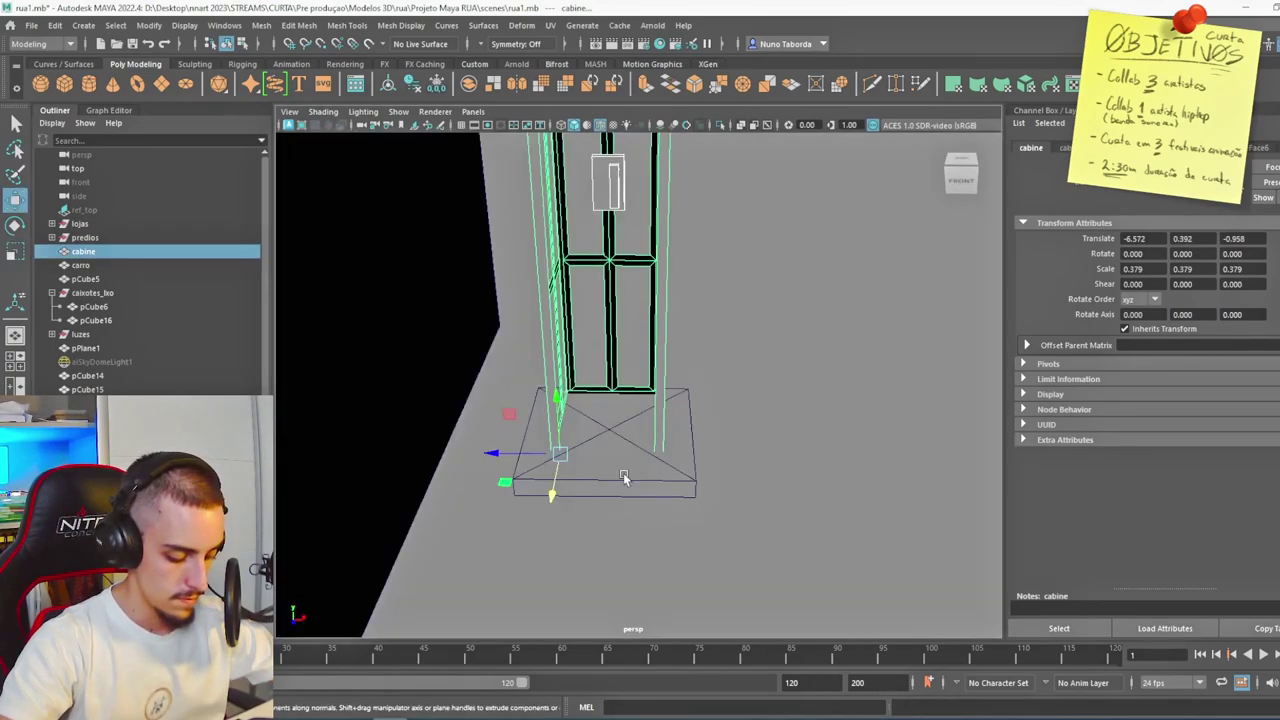
pyautogui.click(622, 478)
pyautogui.scroll(3, 617, 490)
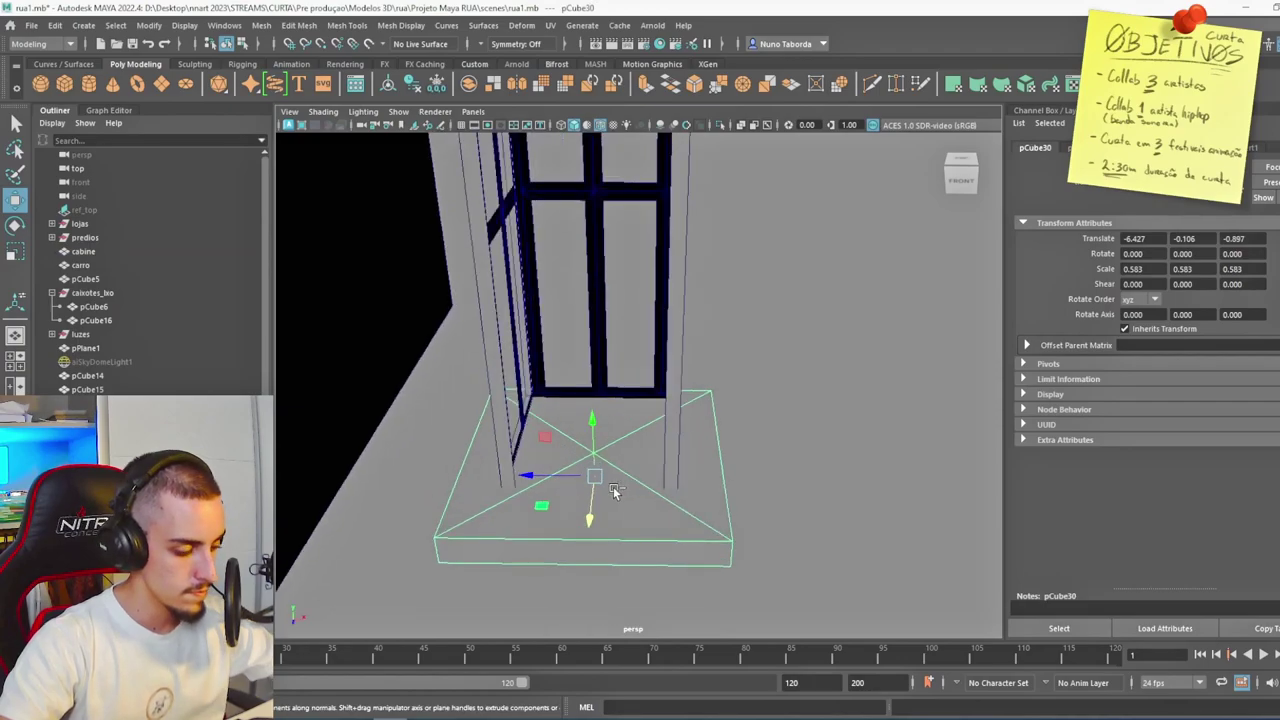
# Adjust the base slab under the booth and offset a copy forward and down as a lower step.
pyautogui.moveTo(592, 440); pyautogui.dragTo(592, 445)
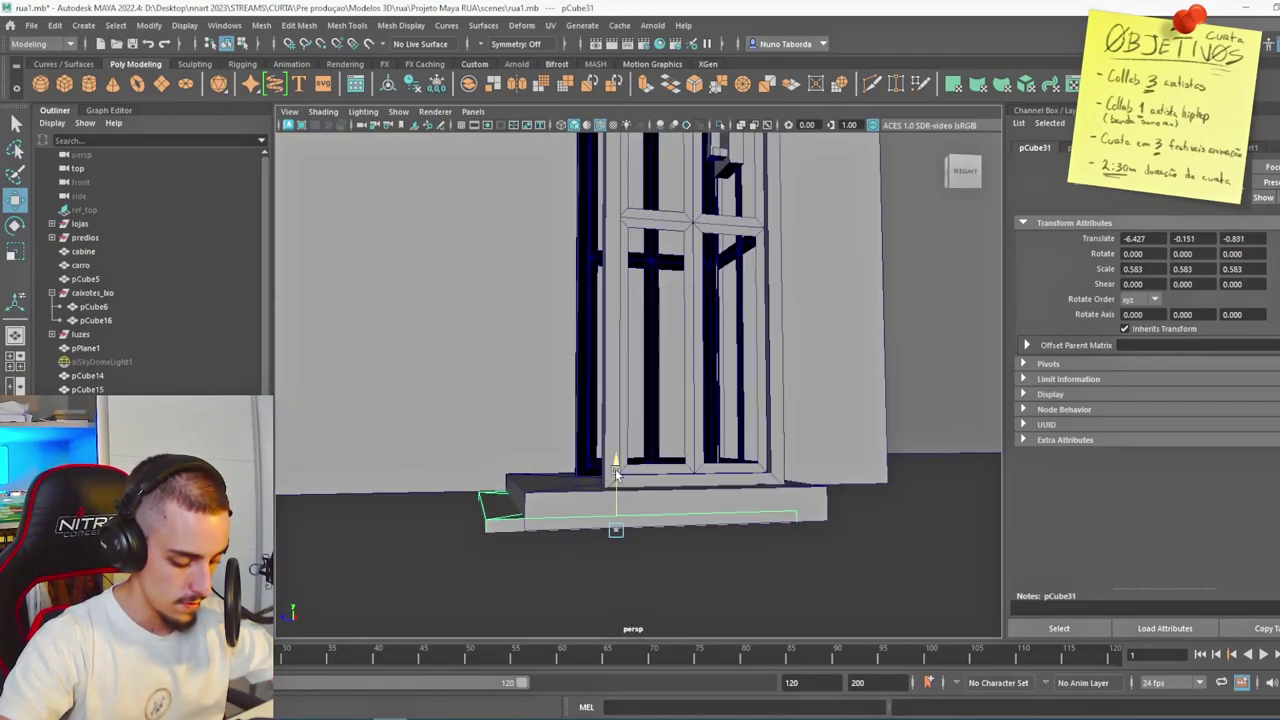
pyautogui.scroll(-5, 571, 496)
pyautogui.keyDown('alt'); pyautogui.moveTo(598, 523); pyautogui.dragTo(600, 597); pyautogui.keyUp('alt')
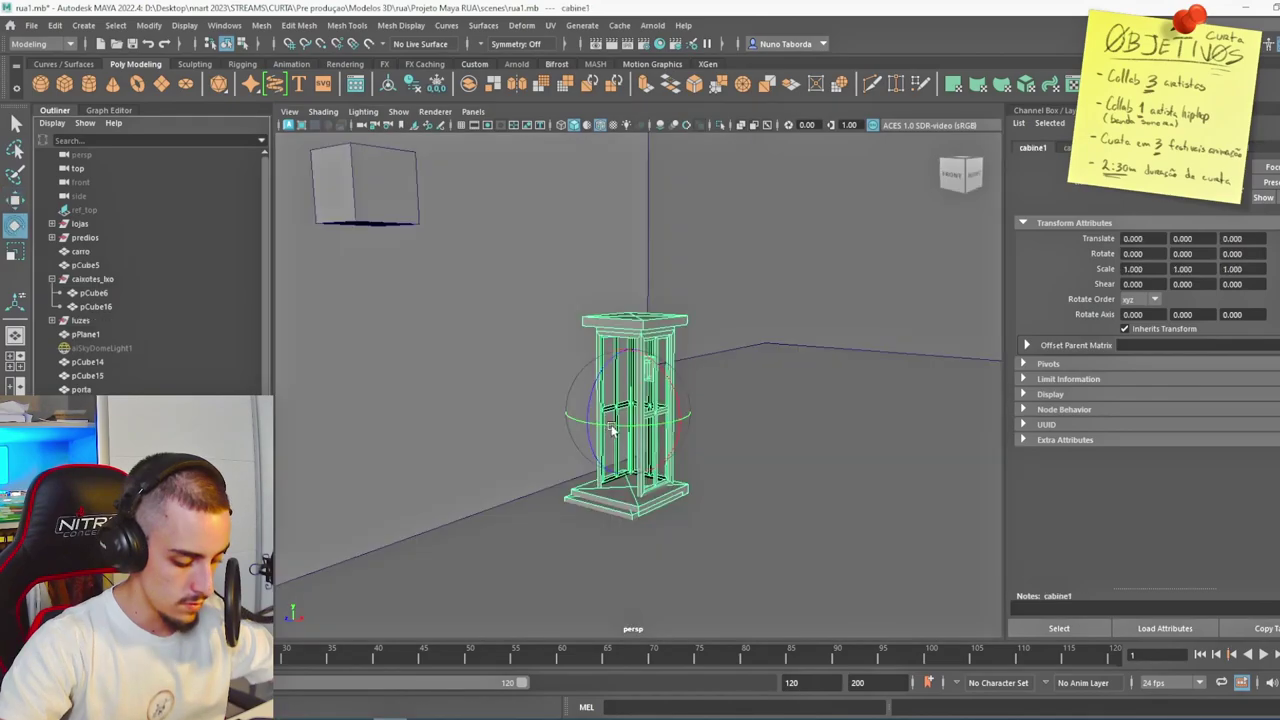
pyautogui.moveTo(611, 428); pyautogui.dragTo(697, 426)
pyautogui.hotkey('ctrl', 'z')
pyautogui.hotkey('ctrl', 'z')
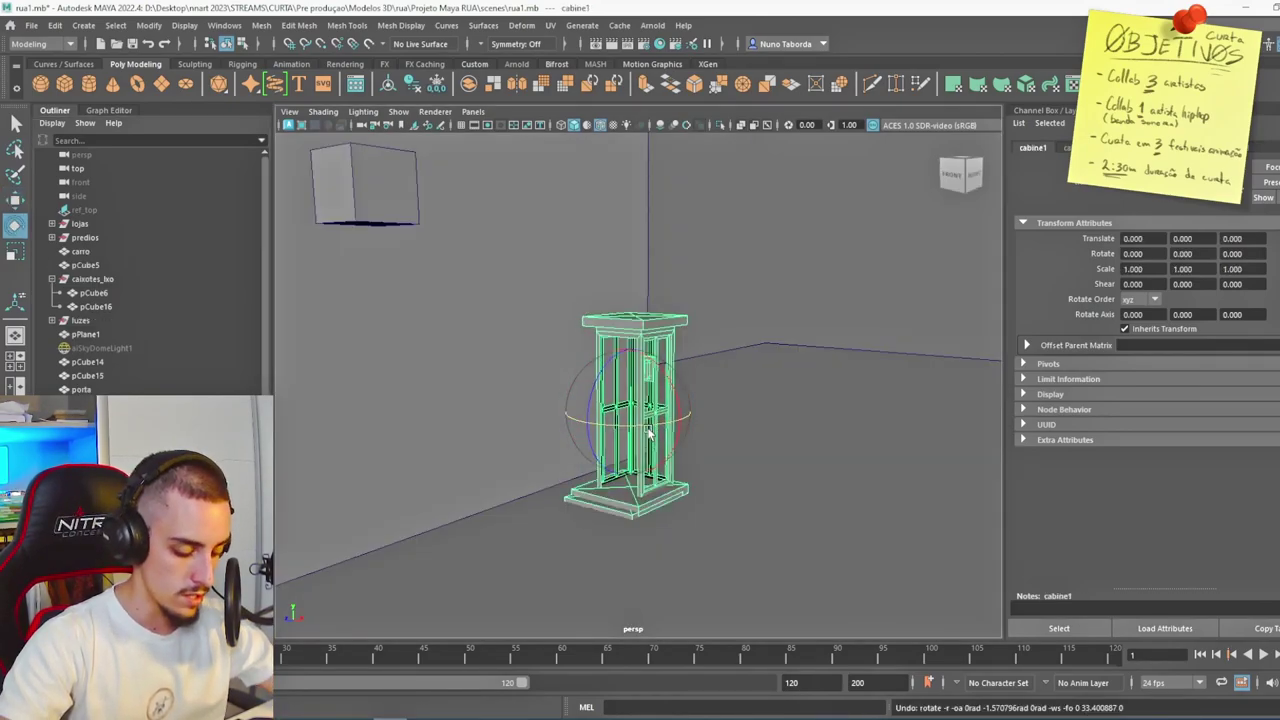
# Rotate the complete phone booth about its vertical axis.
pyautogui.moveTo(649, 427); pyautogui.dragTo(737, 420)
pyautogui.keyDown('alt'); pyautogui.moveTo(800, 370); pyautogui.dragTo(690, 400); pyautogui.keyUp('alt')
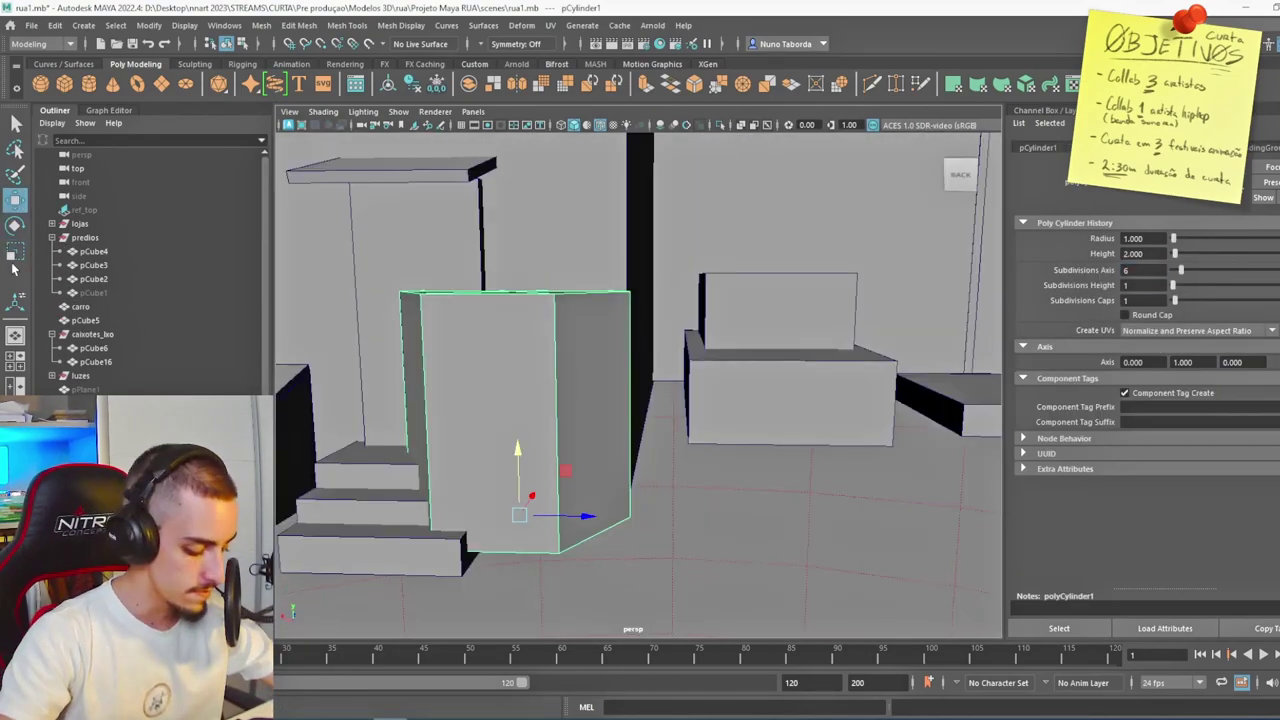
# Scale the six-sided cylinder into a thin vertical pipe at the building corner beside the door steps.
pyautogui.press('r')
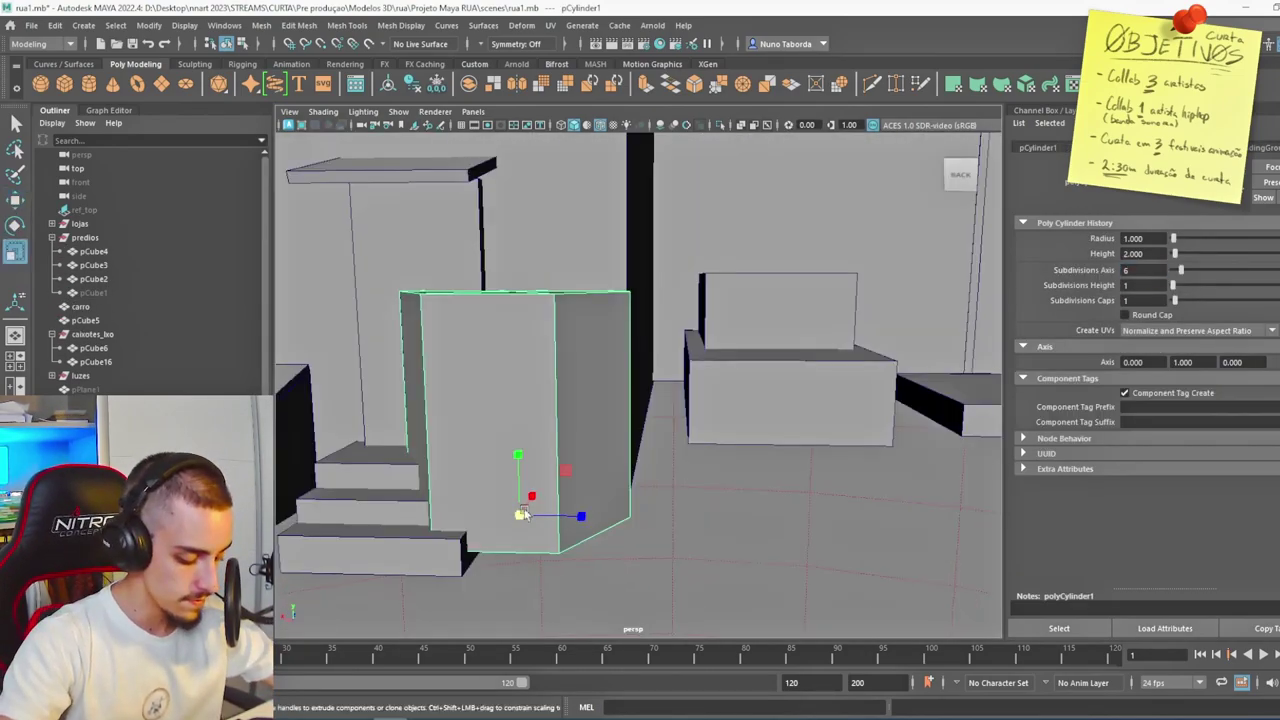
pyautogui.moveTo(518, 518); pyautogui.dragTo(406, 514)
pyautogui.moveTo(687, 538); pyautogui.dragTo(632, 537)
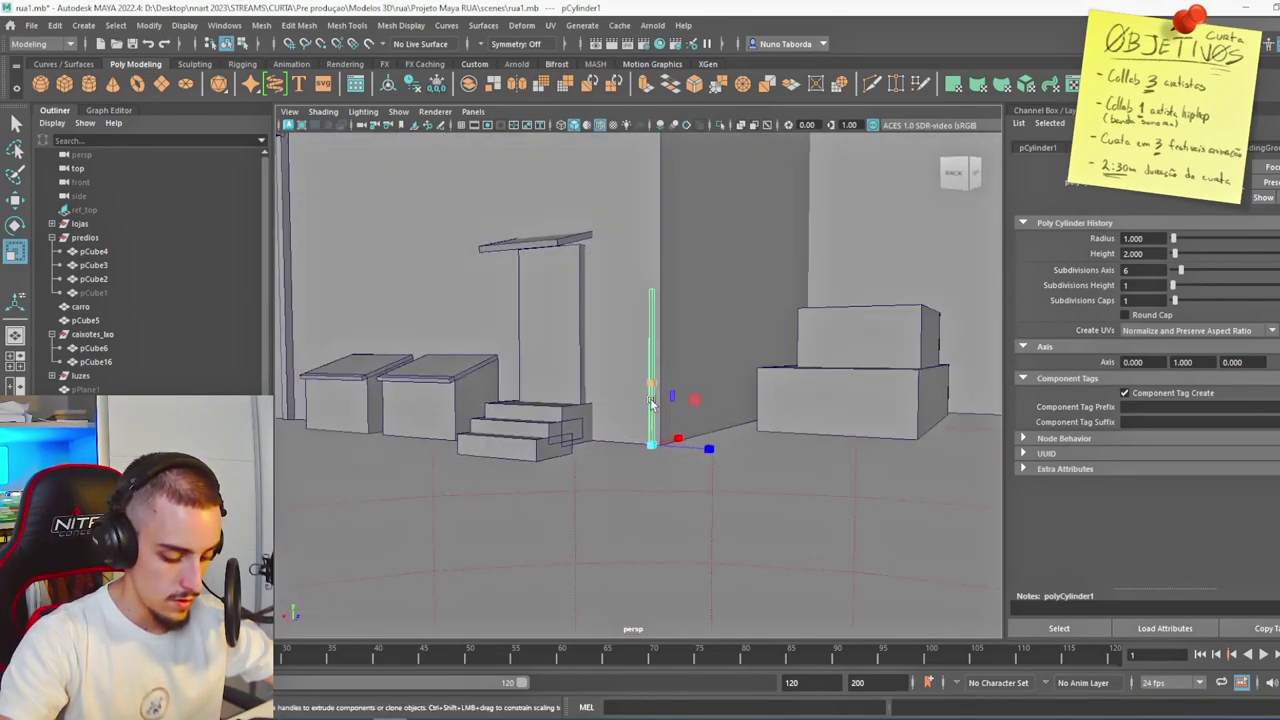
# Stretch the corner pipe taller and space copies of its short base collar upward along the pipe.
pyautogui.moveTo(652, 402); pyautogui.dragTo(654, 267)
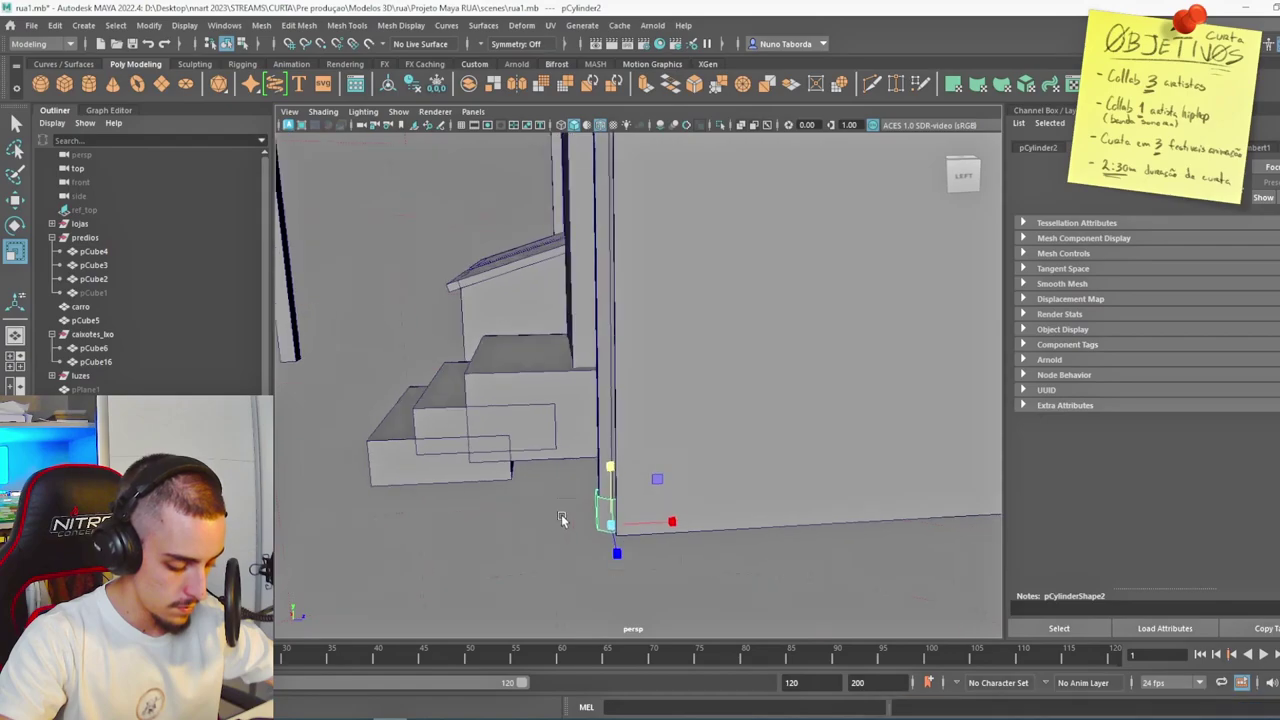
pyautogui.keyDown('alt'); pyautogui.moveTo(560, 520); pyautogui.dragTo(651, 514); pyautogui.keyUp('alt')
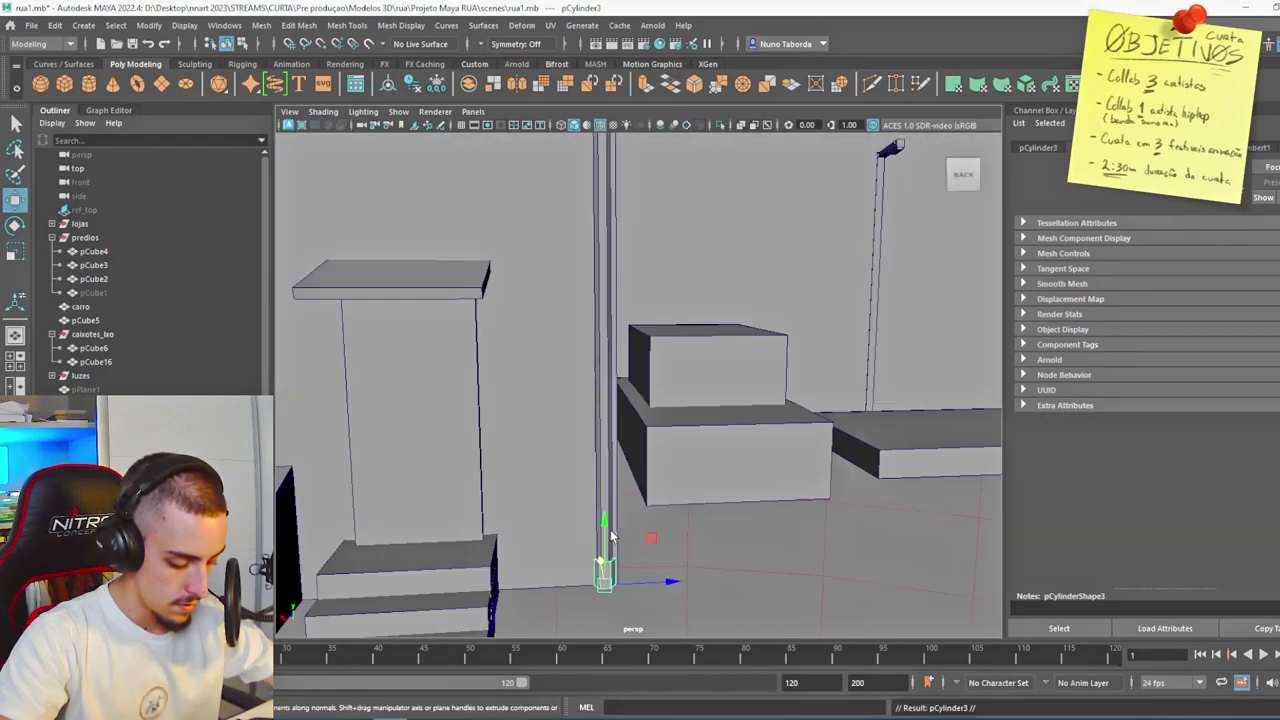
pyautogui.moveTo(610, 530); pyautogui.dragTo(615, 338)
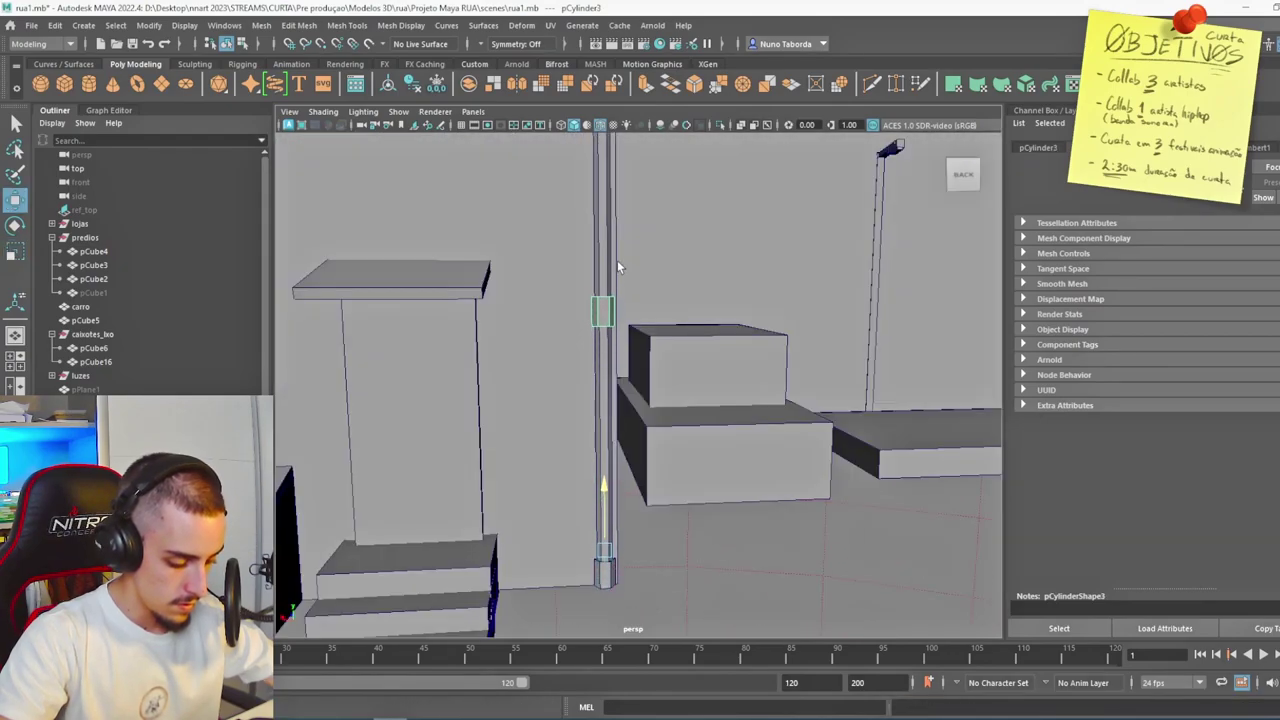
pyautogui.keyDown('alt'); pyautogui.moveTo(620, 244); pyautogui.dragTo(651, 256); pyautogui.keyUp('alt')
pyautogui.moveTo(663, 436); pyautogui.dragTo(663, 427)
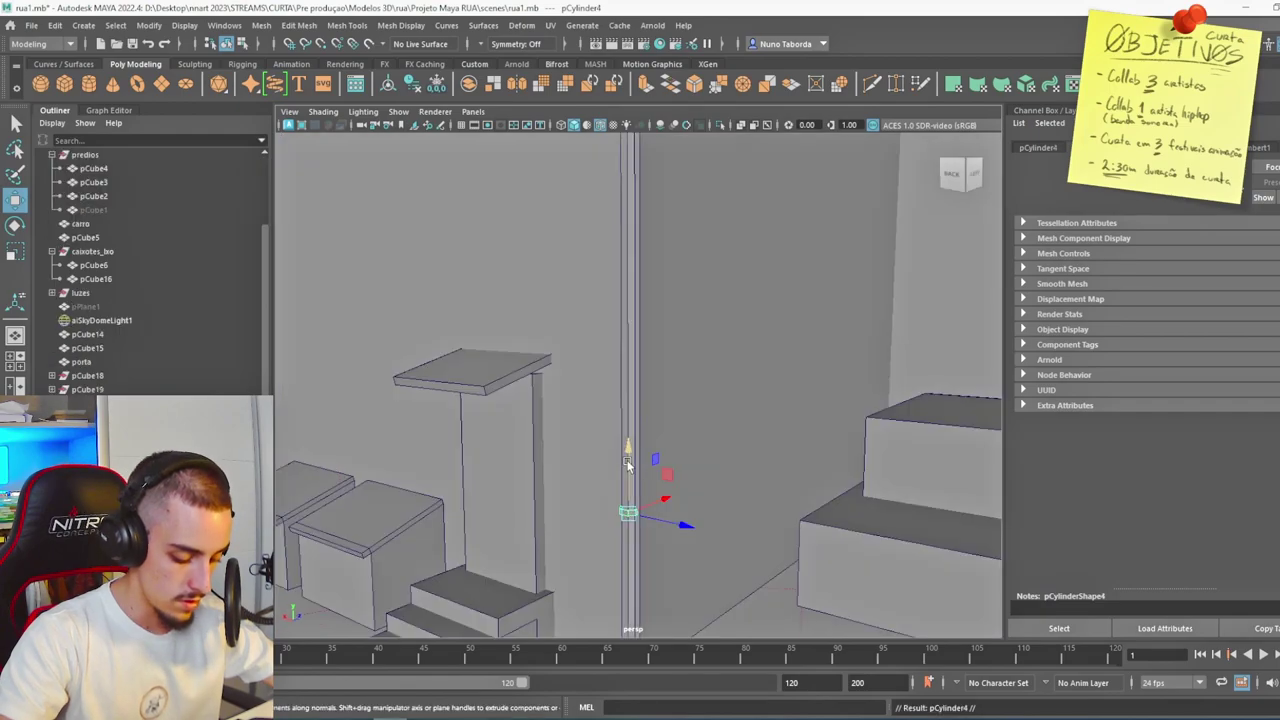
pyautogui.moveTo(628, 458); pyautogui.dragTo(627, 218)
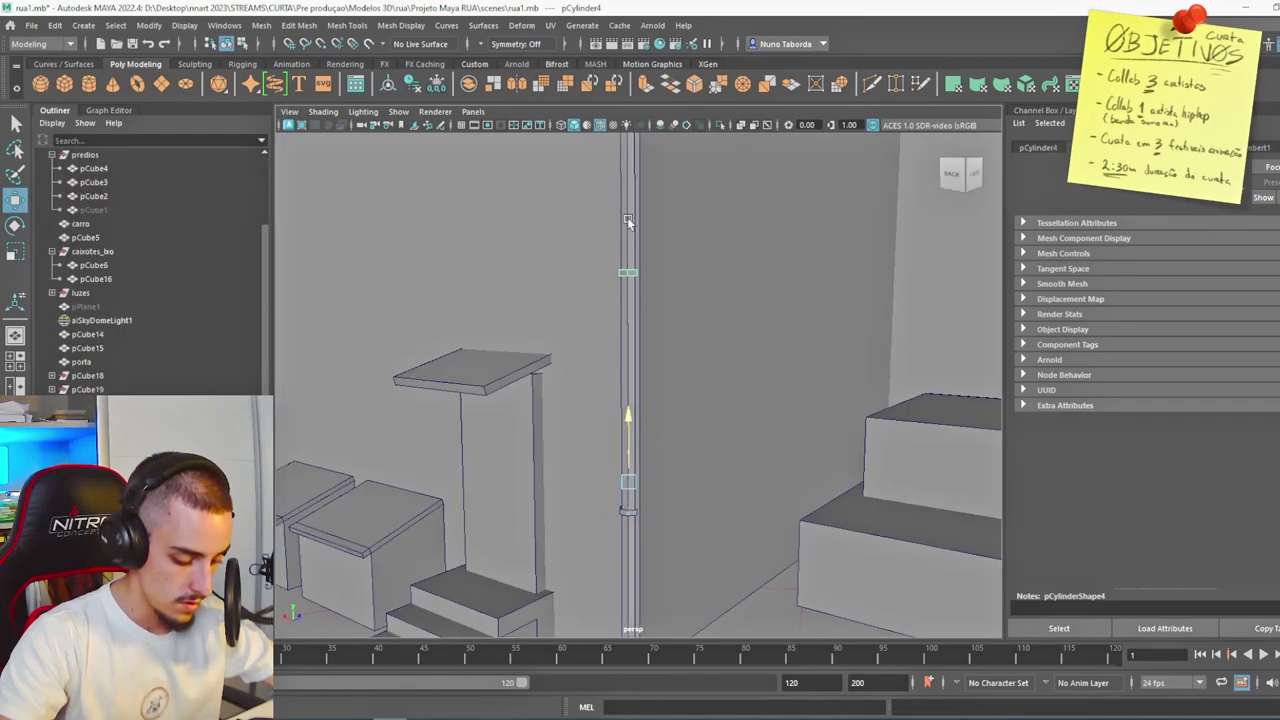
pyautogui.click(636, 157)
# Tilt the street lamp's spotlight to -80.403 on X and scale it up uniformly to 1.885.
pyautogui.keyDown('alt'); pyautogui.moveTo(636, 157); pyautogui.dragTo(640, 512); pyautogui.keyUp('alt')
pyautogui.press('e')
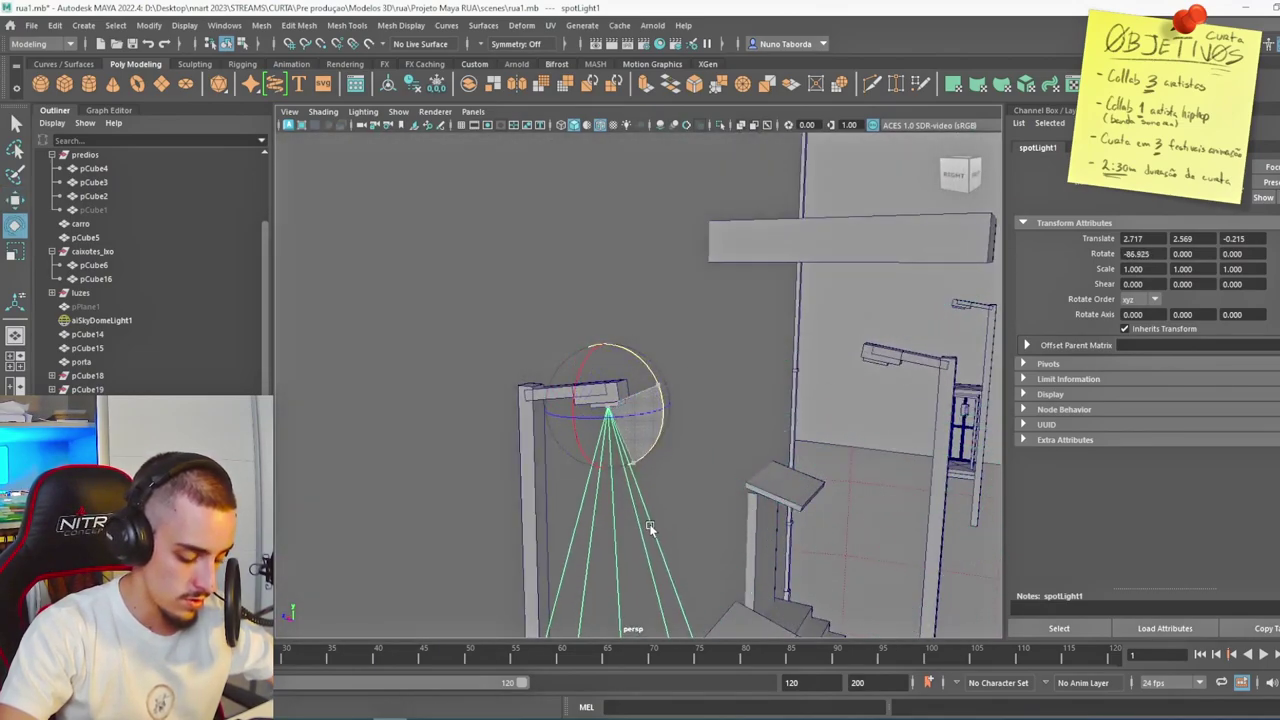
pyautogui.scroll(-6, 585, 368)
pyautogui.moveTo(611, 328); pyautogui.dragTo(583, 349)
pyautogui.scroll(4, 590, 355)
pyautogui.keyDown('alt'); pyautogui.moveTo(605, 395); pyautogui.dragTo(611, 313, button='middle'); pyautogui.keyUp('alt')
pyautogui.press('r')
pyautogui.moveTo(619, 307); pyautogui.dragTo(812, 320)
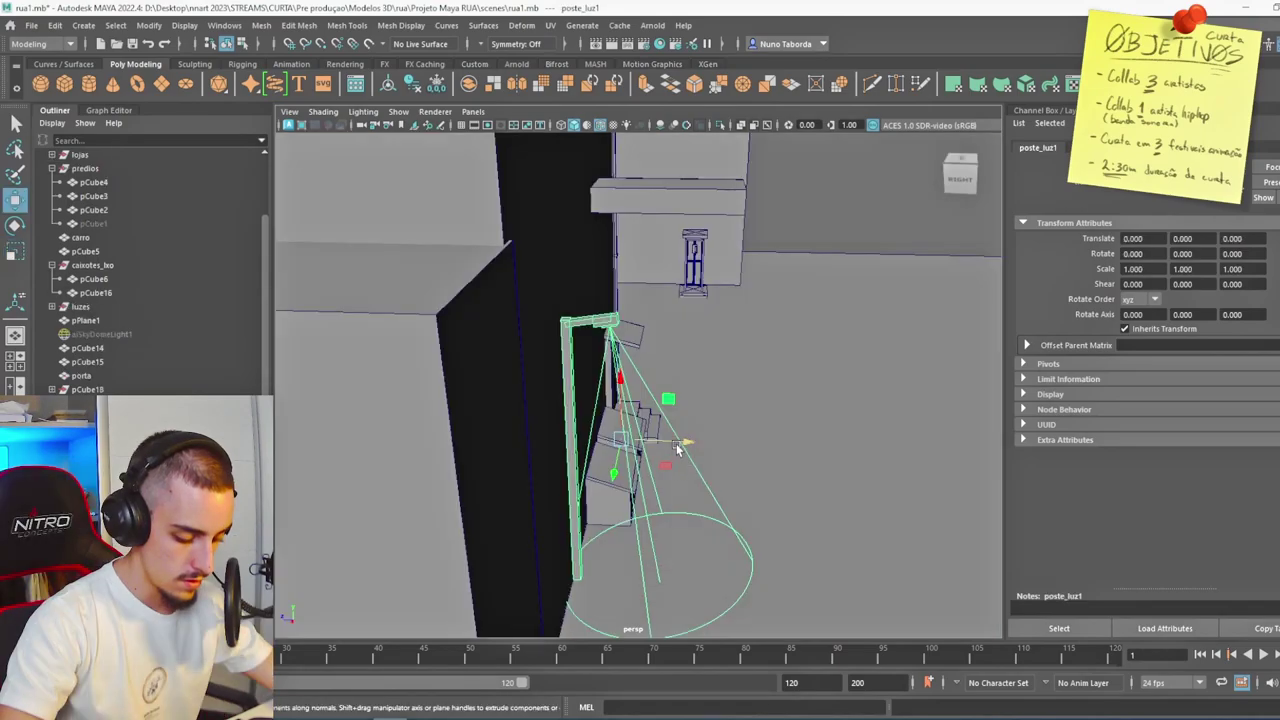
# Move the copied street lamp to -1.240 on Z and turn it -180 degrees about its vertical axis.
pyautogui.moveTo(678, 444); pyautogui.dragTo(773, 447)
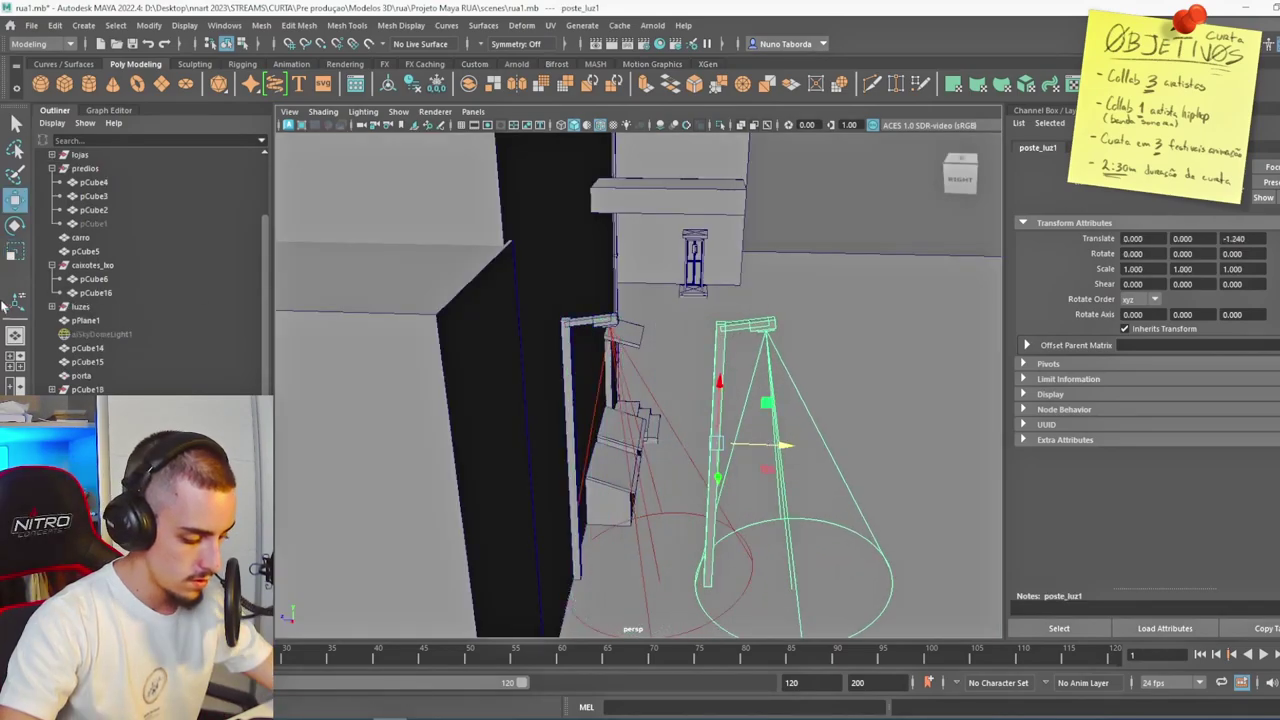
pyautogui.click(15, 226)
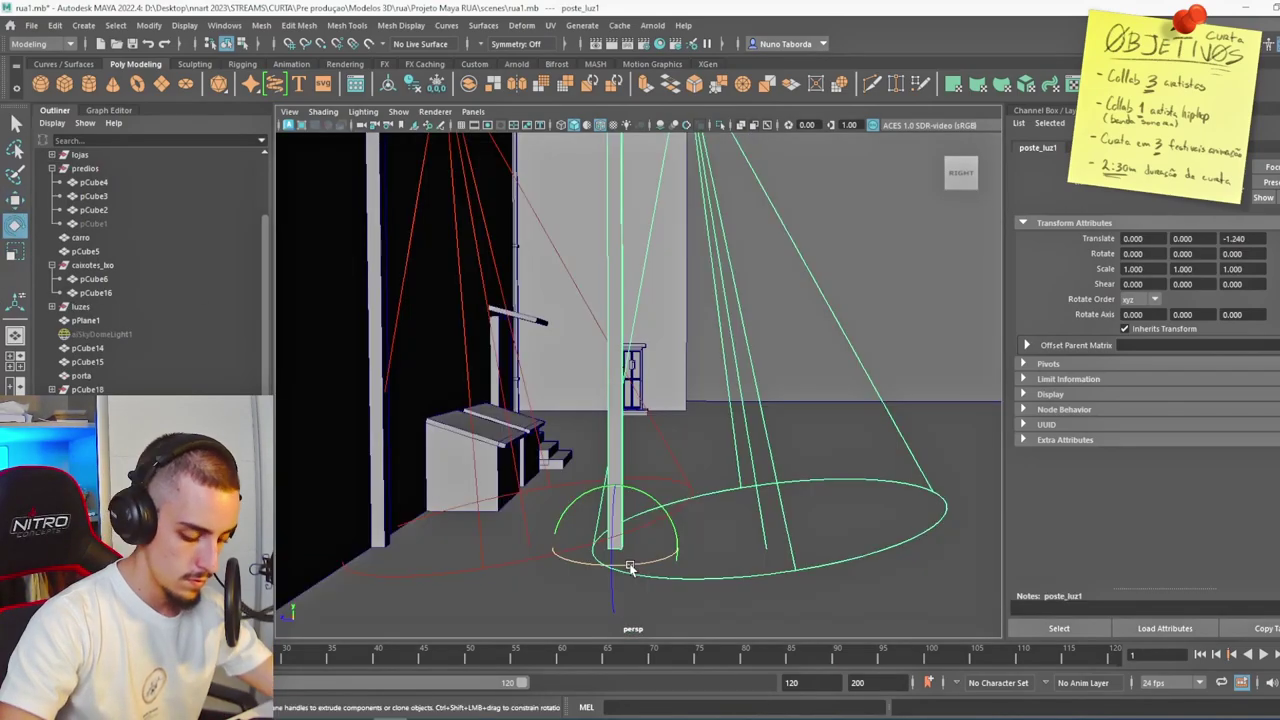
pyautogui.moveTo(631, 567); pyautogui.dragTo(806, 544)
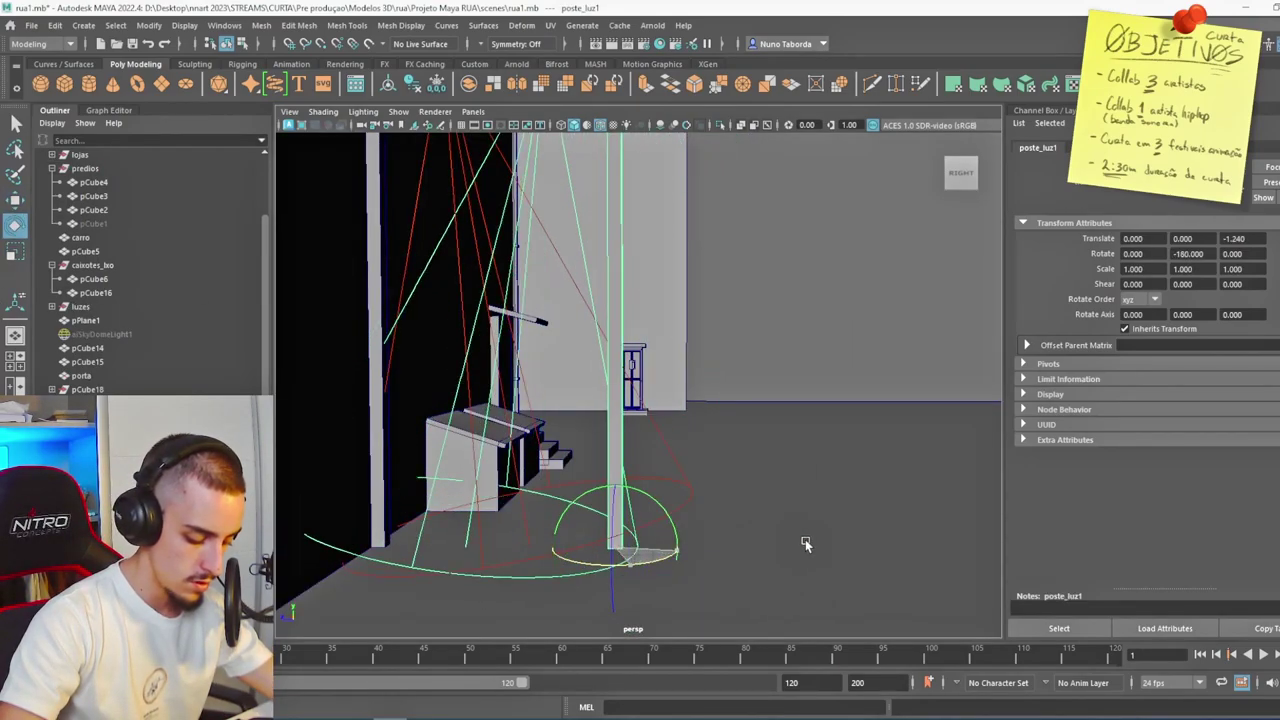
pyautogui.keyDown('alt'); pyautogui.moveTo(680, 523); pyautogui.dragTo(691, 546, button='middle'); pyautogui.keyUp('alt')
pyautogui.moveTo(806, 484); pyautogui.dragTo(491, 457)
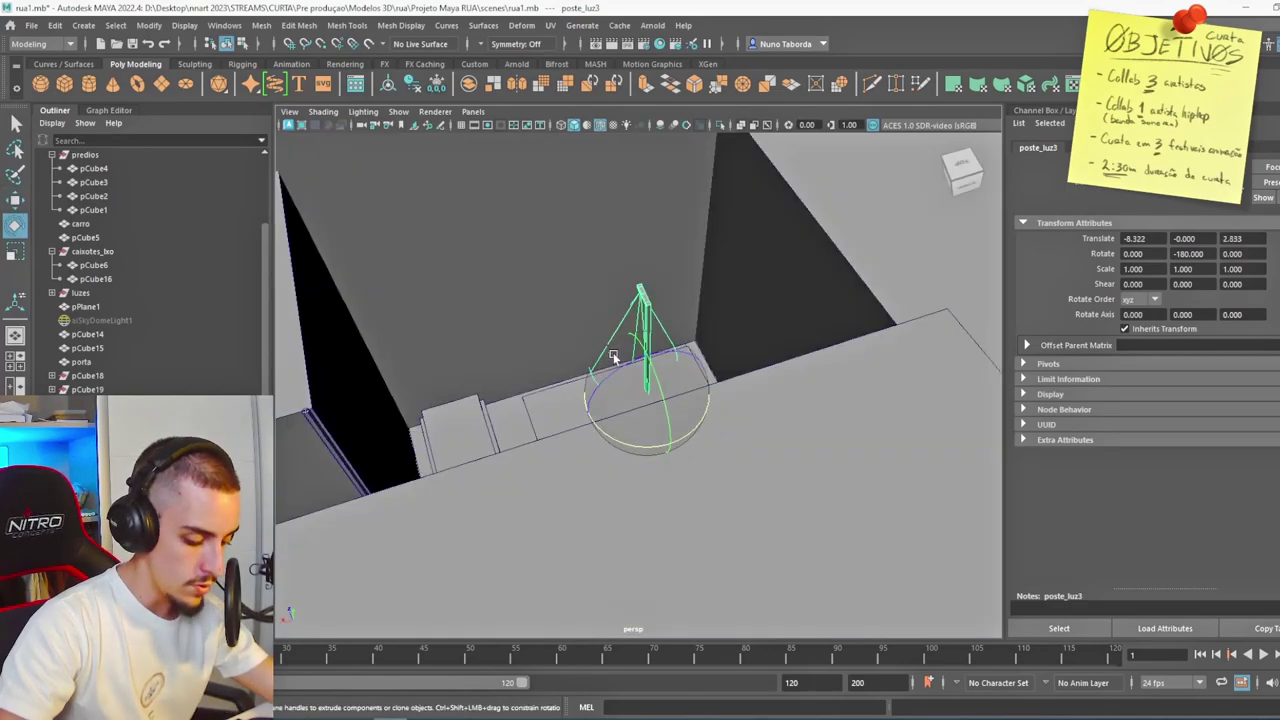
# Rotate the third street lamp to -360 degrees about Y and position it by the wall beside the low platform.
pyautogui.moveTo(600, 427); pyautogui.dragTo(703, 418)
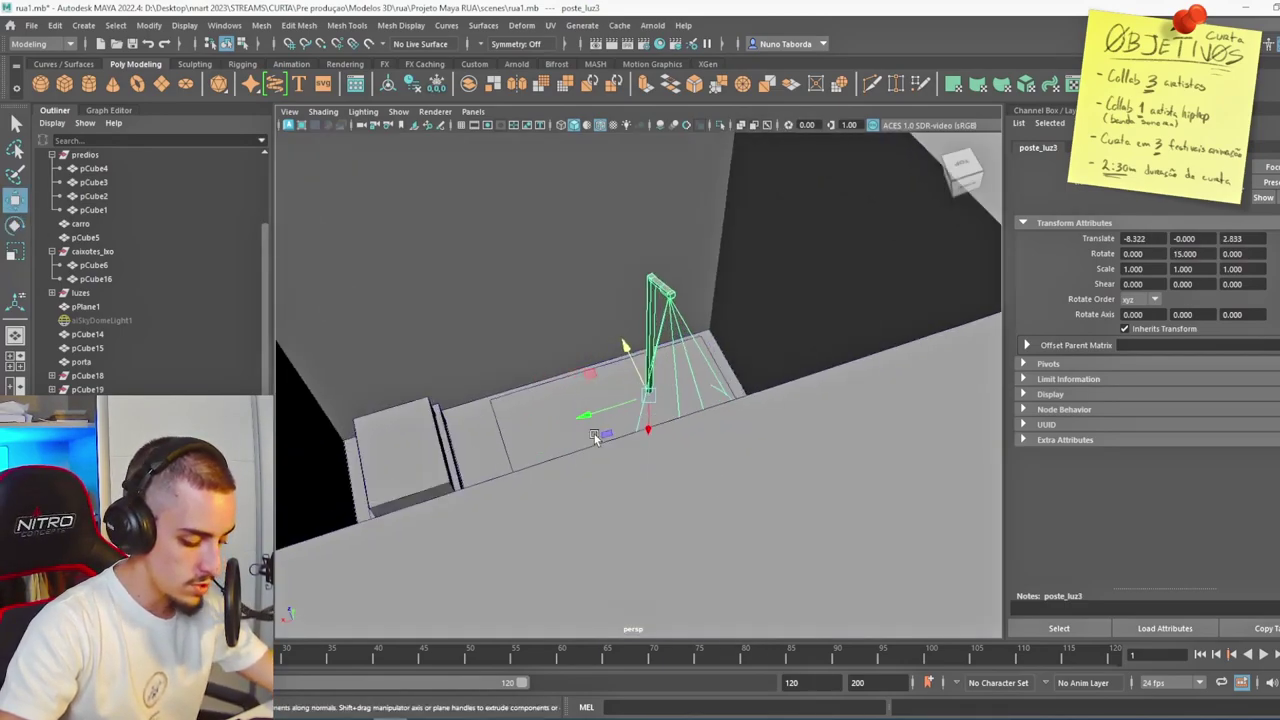
pyautogui.keyDown('alt'); pyautogui.moveTo(594, 437); pyautogui.dragTo(486, 437); pyautogui.keyUp('alt')
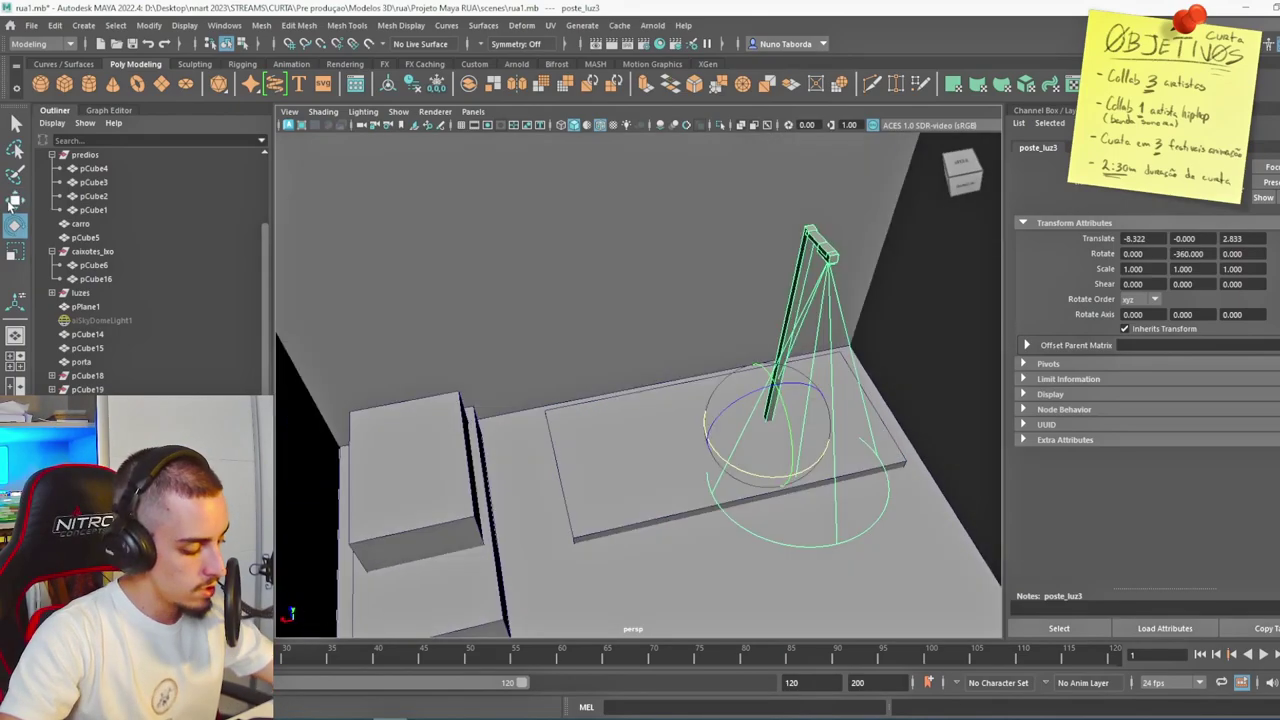
pyautogui.press('w')
pyautogui.moveTo(708, 436)
pyautogui.mouseDown()
pyautogui.moveTo(690, 441)
pyautogui.moveTo(720, 450)
pyautogui.mouseUp()
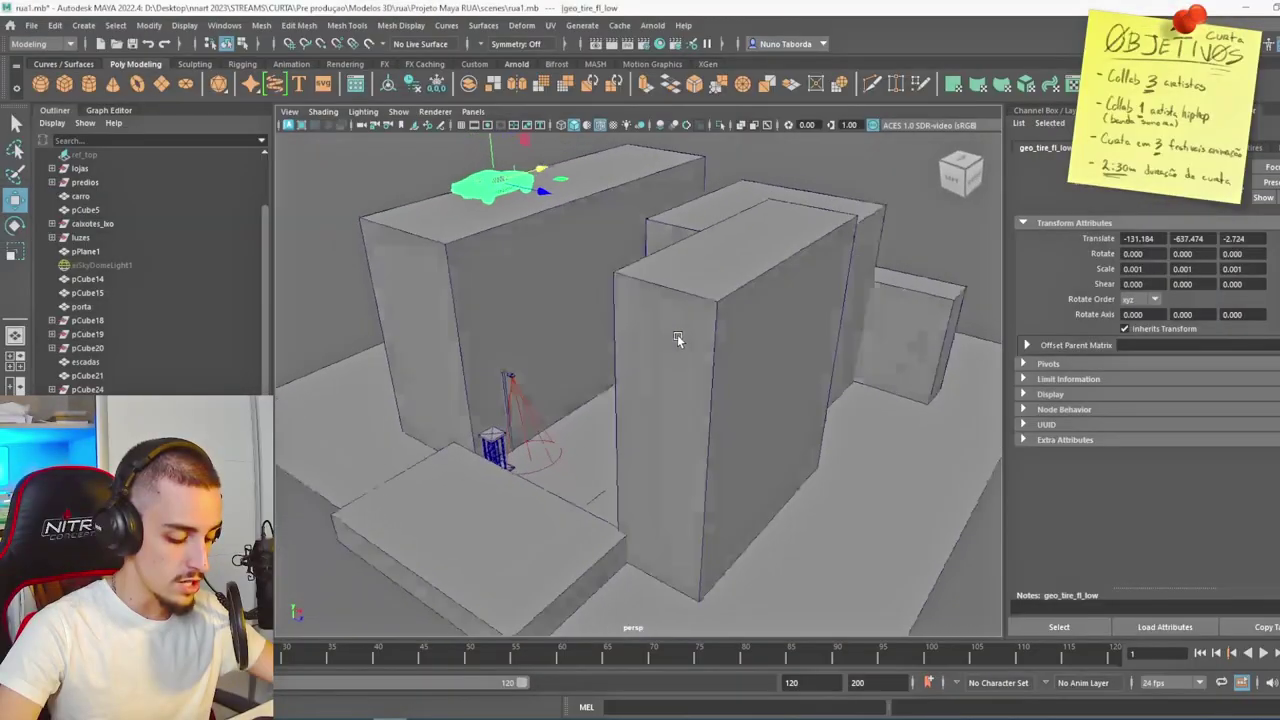
# Examine the building layout, alley props, street lamps and rooftop car from several angles.
pyautogui.keyDown('alt'); pyautogui.moveTo(677, 334); pyautogui.dragTo(190, 347); pyautogui.keyUp('alt')
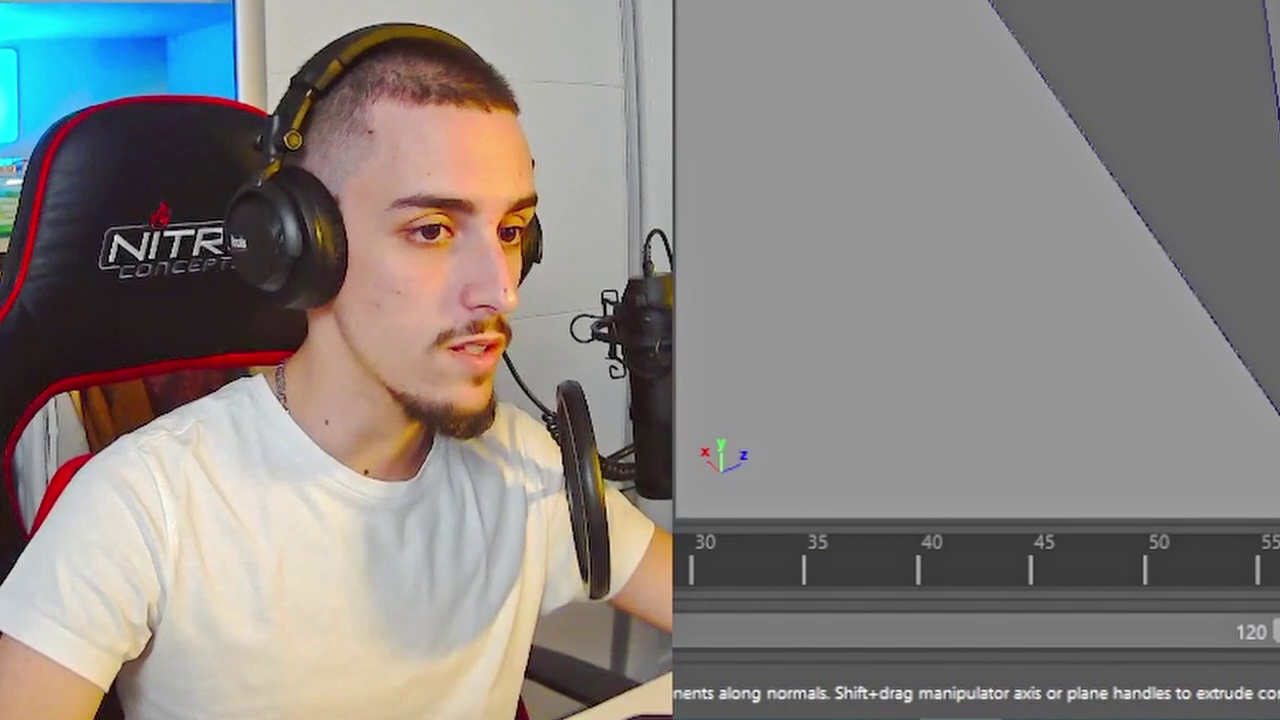
pyautogui.moveTo(976, 260)
pyautogui.keyDown('alt'); pyautogui.mouseDown()
pyautogui.moveTo(920, 290)
pyautogui.moveTo(890, 270)
pyautogui.moveTo(995, 258)
pyautogui.mouseUp(); pyautogui.keyUp('alt')
pyautogui.scroll(6, 976, 258)
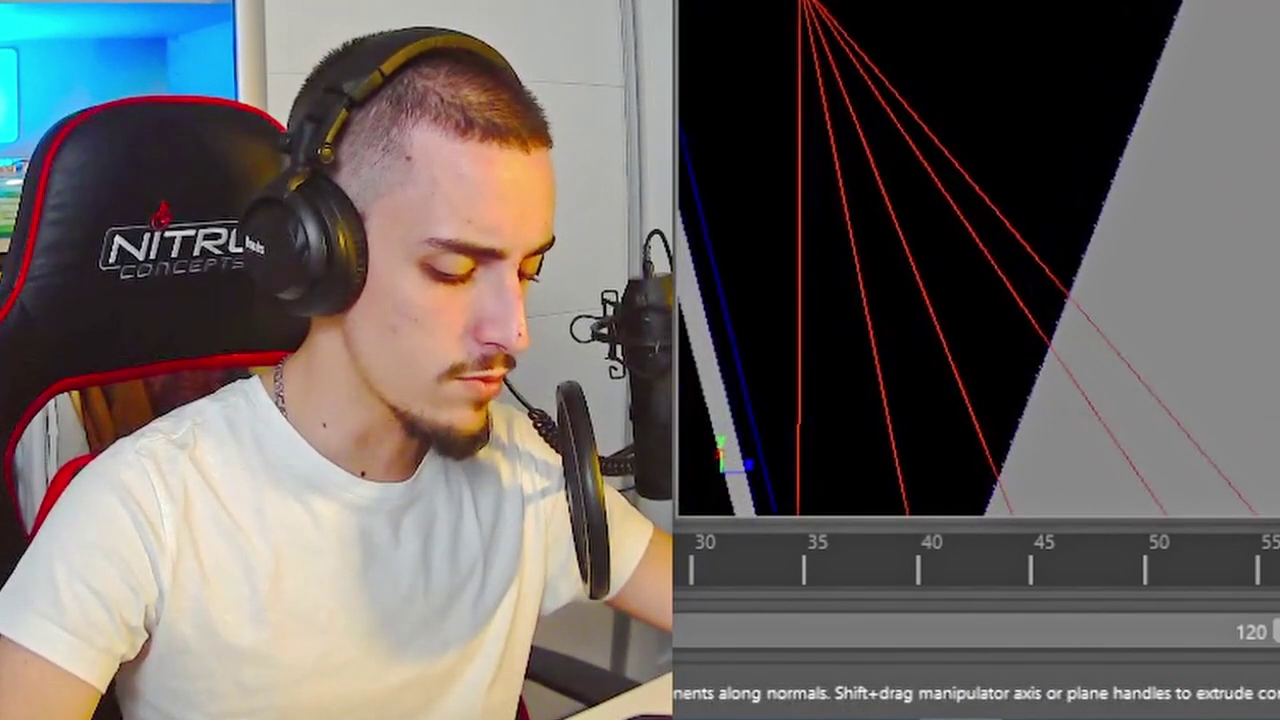
pyautogui.scroll(-6, 976, 258)
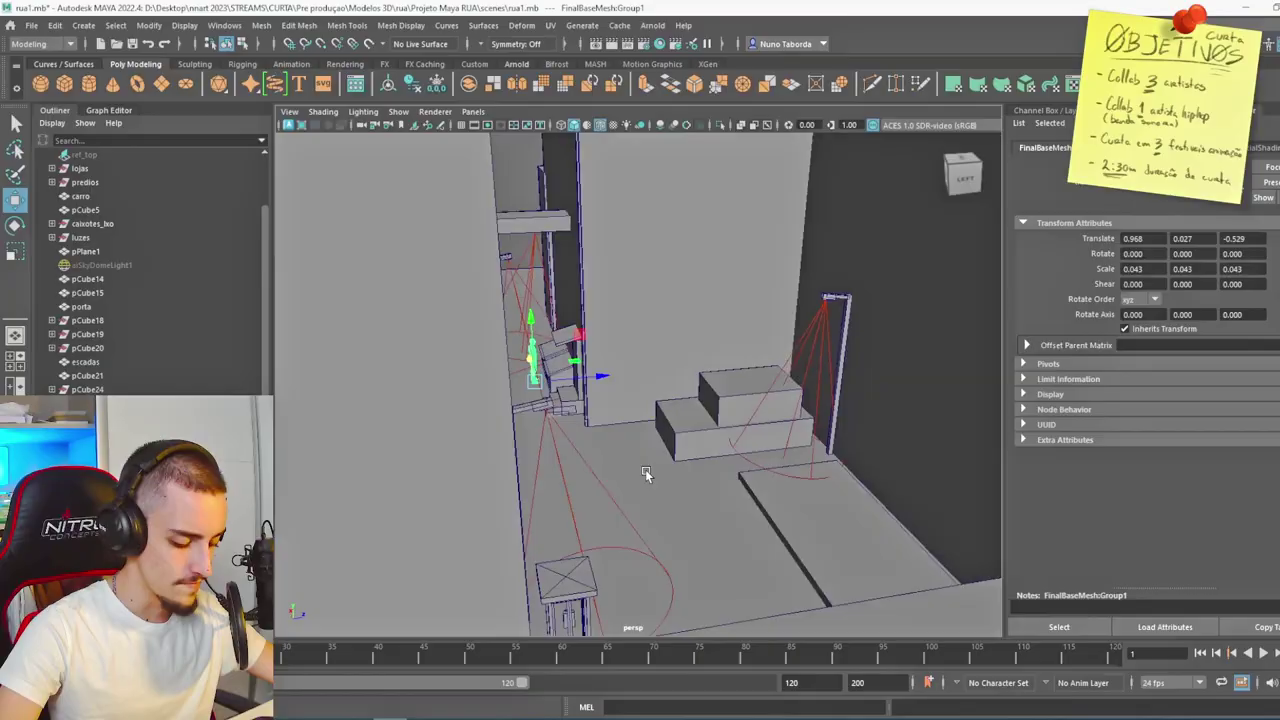
pyautogui.keyDown('alt'); pyautogui.moveTo(645, 472); pyautogui.dragTo(668, 430); pyautogui.keyUp('alt')
pyautogui.scroll(-5, 645, 468)
pyautogui.scroll(4, 645, 468)
pyautogui.scroll(-4, 673, 449)
pyautogui.click(502, 213)
pyautogui.keyDown('alt'); pyautogui.moveTo(680, 230); pyautogui.dragTo(542, 221); pyautogui.keyUp('alt')
pyautogui.scroll(8, 542, 219)
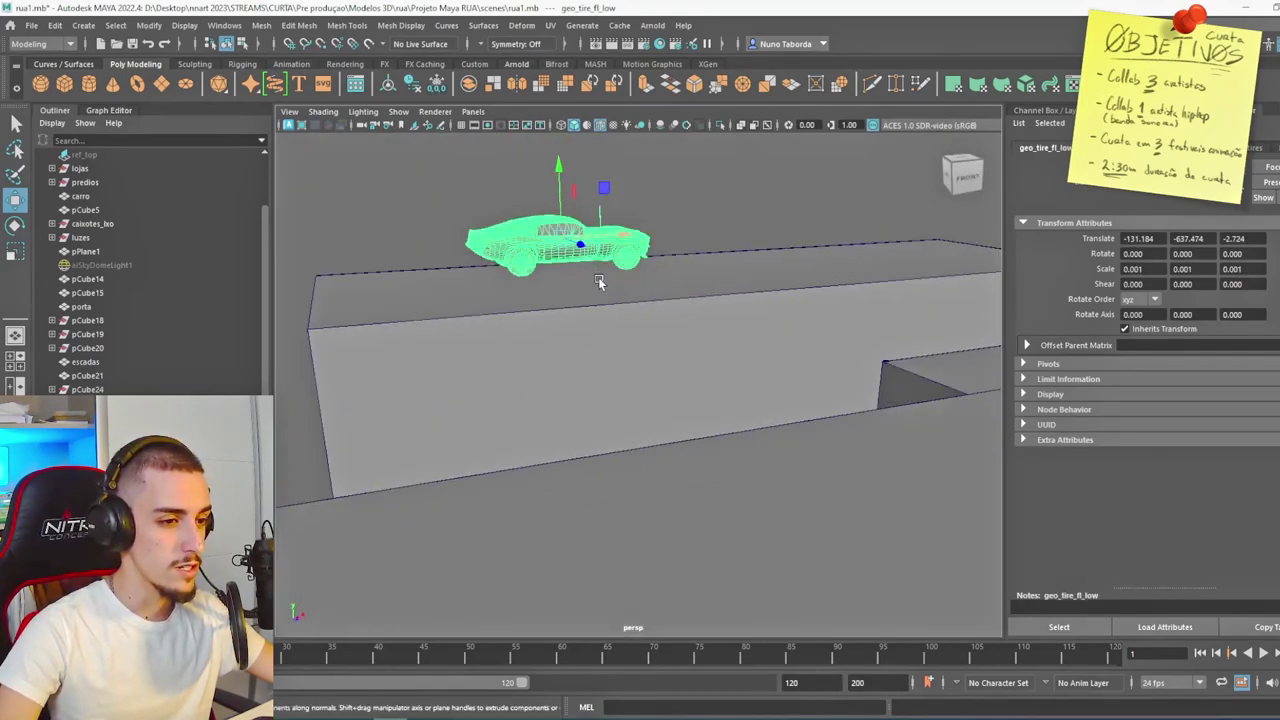
pyautogui.scroll(-8, 611, 222)
pyautogui.keyDown('alt'); pyautogui.moveTo(622, 285); pyautogui.dragTo(555, 346); pyautogui.keyUp('alt')
pyautogui.keyDown('alt'); pyautogui.moveTo(555, 346); pyautogui.dragTo(668, 343, button='middle'); pyautogui.keyUp('alt')
pyautogui.scroll(3, 649, 367)
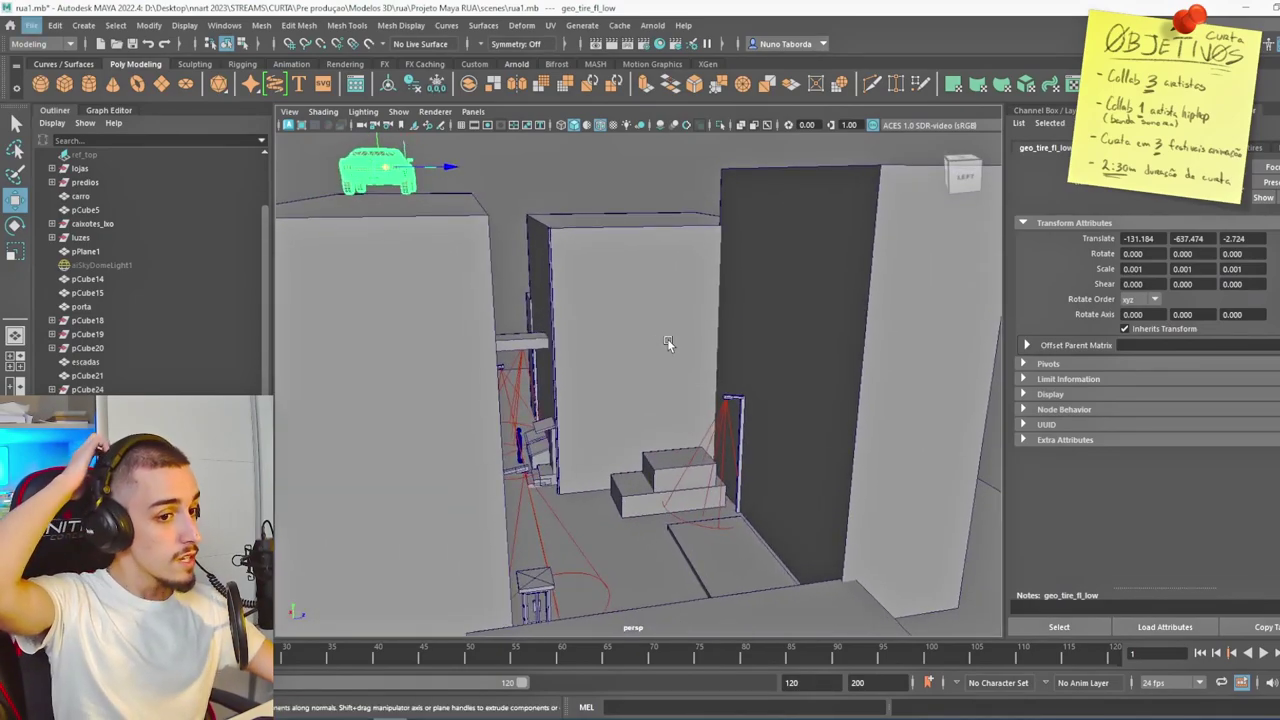
# Inspect the stacked boxes in the back area and the alley's street lamp with its spotlight by selecting them.
pyautogui.click(675, 482)
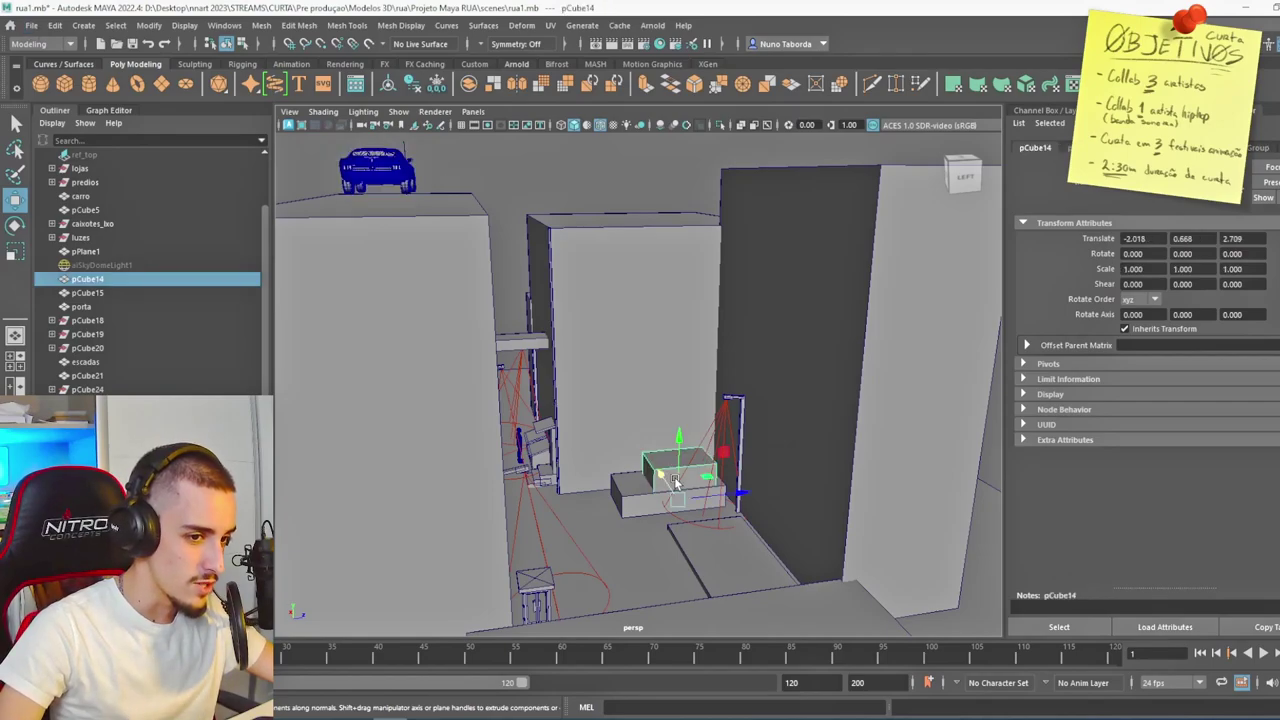
pyautogui.click(627, 508)
pyautogui.click(686, 471)
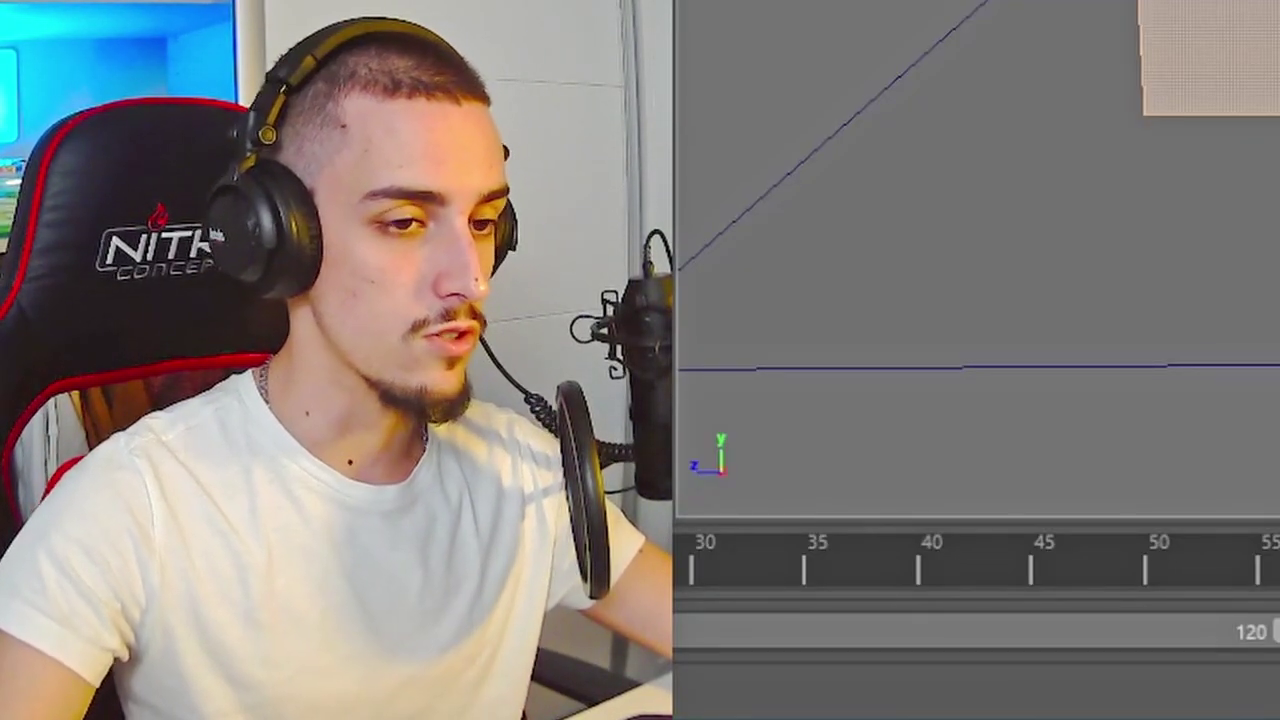
pyautogui.keyDown('alt'); pyautogui.moveTo(1275, 40); pyautogui.dragTo(1175, 50); pyautogui.keyUp('alt')
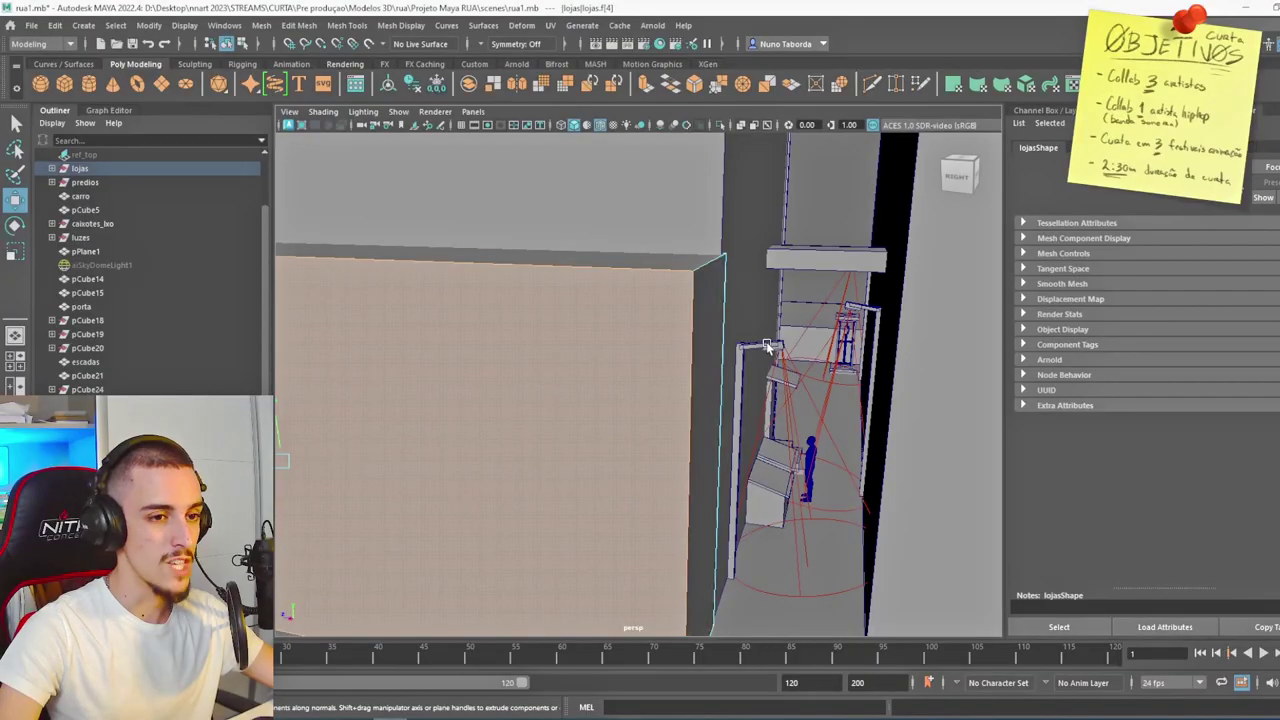
pyautogui.click(767, 346)
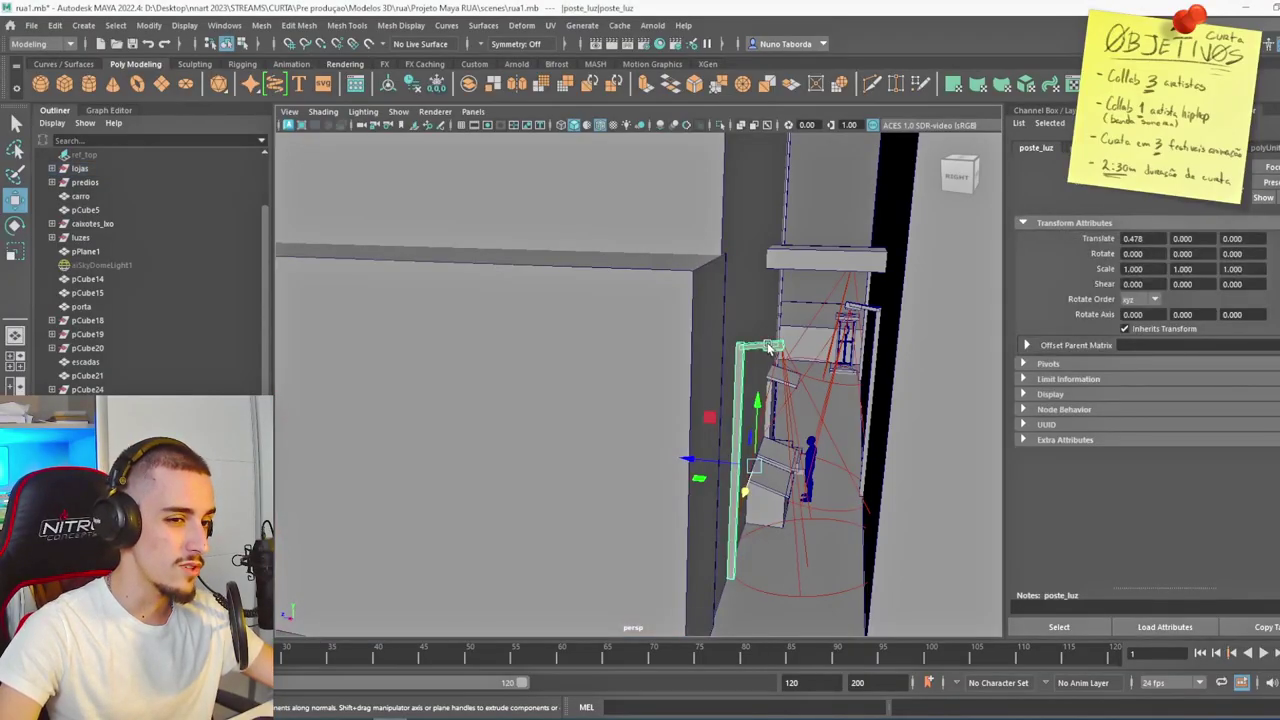
pyautogui.click(781, 364)
# Frame the view down the alley past the street lamps and render it in Arnold RenderView.
pyautogui.scroll(-5, 679, 354)
pyautogui.keyDown('alt'); pyautogui.moveTo(633, 352); pyautogui.dragTo(655, 358); pyautogui.keyUp('alt')
pyautogui.keyDown('alt'); pyautogui.moveTo(655, 358); pyautogui.dragTo(513, 336, button='middle'); pyautogui.keyUp('alt')
pyautogui.scroll(7, 614, 345)
pyautogui.scroll(-5, 609, 345)
pyautogui.scroll(-2, 609, 345)
pyautogui.keyDown('alt'); pyautogui.moveTo(609, 345); pyautogui.dragTo(670, 362, button='middle'); pyautogui.keyUp('alt')
pyautogui.keyDown('alt'); pyautogui.moveTo(670, 364); pyautogui.dragTo(672, 367); pyautogui.keyUp('alt')
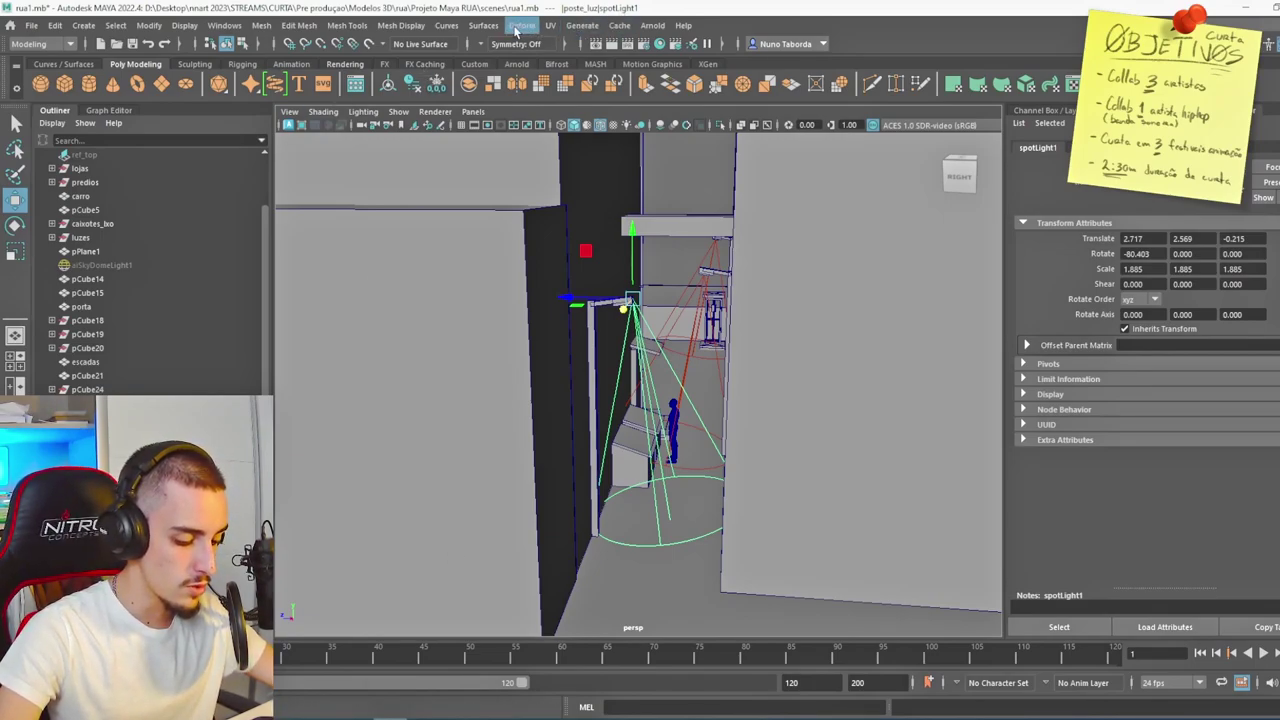
pyautogui.click(657, 43)
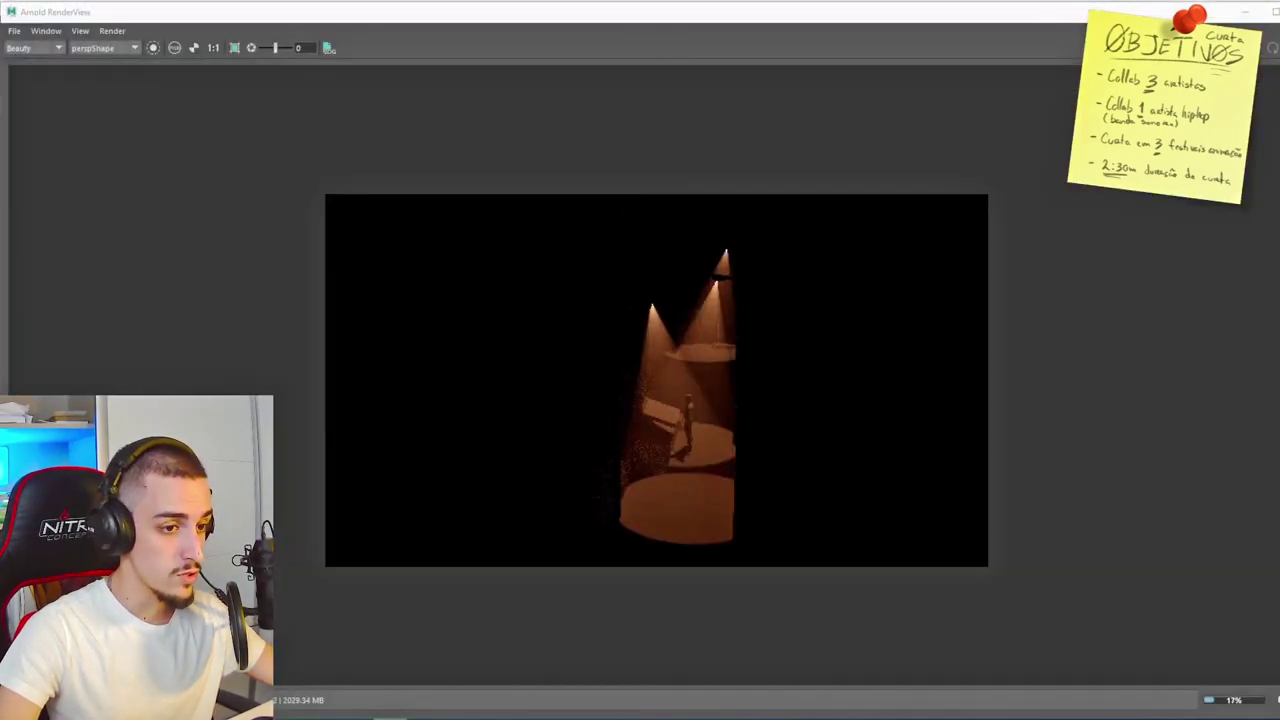
pyautogui.scroll(2, 762, 84)
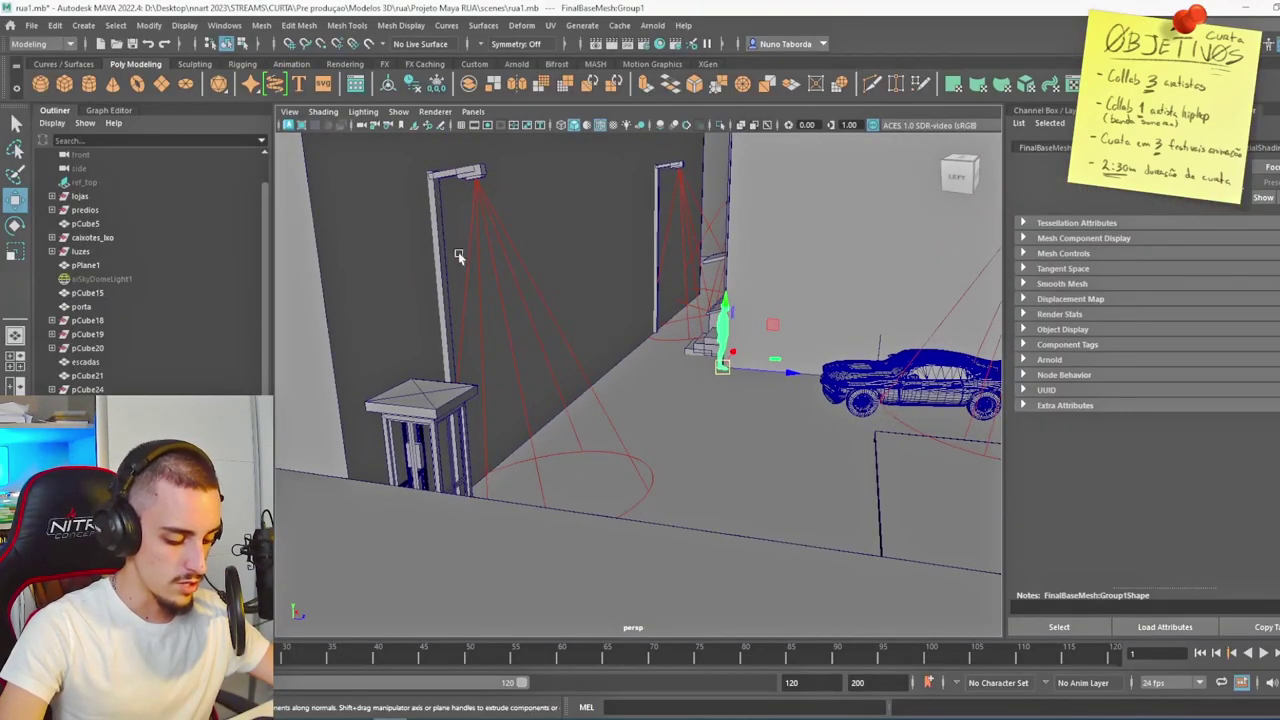
# Move the human figure from the door steps to the phone booth's entrance to compare its scale.
pyautogui.click(476, 175)
pyautogui.click(726, 322)
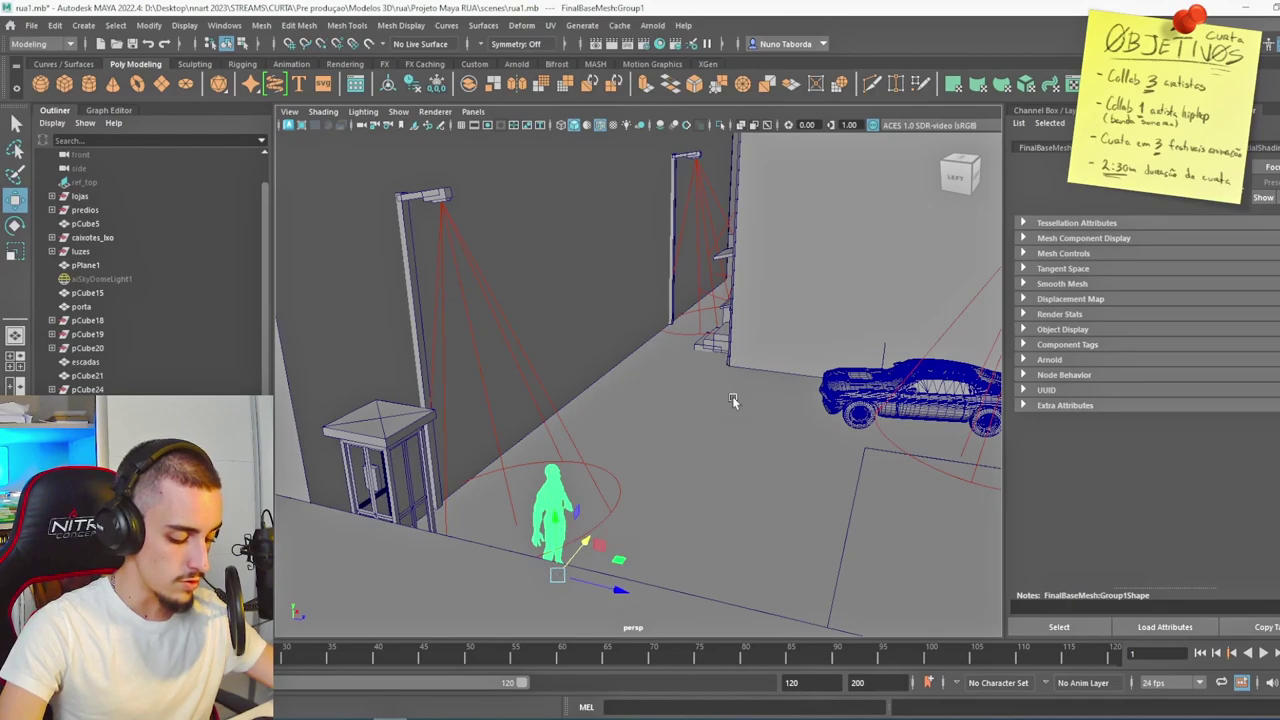
pyautogui.keyDown('alt'); pyautogui.moveTo(732, 398); pyautogui.dragTo(536, 388); pyautogui.keyUp('alt')
pyautogui.keyDown('alt'); pyautogui.moveTo(536, 388); pyautogui.dragTo(997, 446, button='middle'); pyautogui.keyUp('alt')
pyautogui.scroll(5, 997, 446)
pyautogui.moveTo(735, 403); pyautogui.dragTo(727, 402)
pyautogui.keyDown('alt'); pyautogui.moveTo(611, 378); pyautogui.dragTo(686, 378, button='middle'); pyautogui.keyUp('alt')
pyautogui.scroll(10, 686, 378)
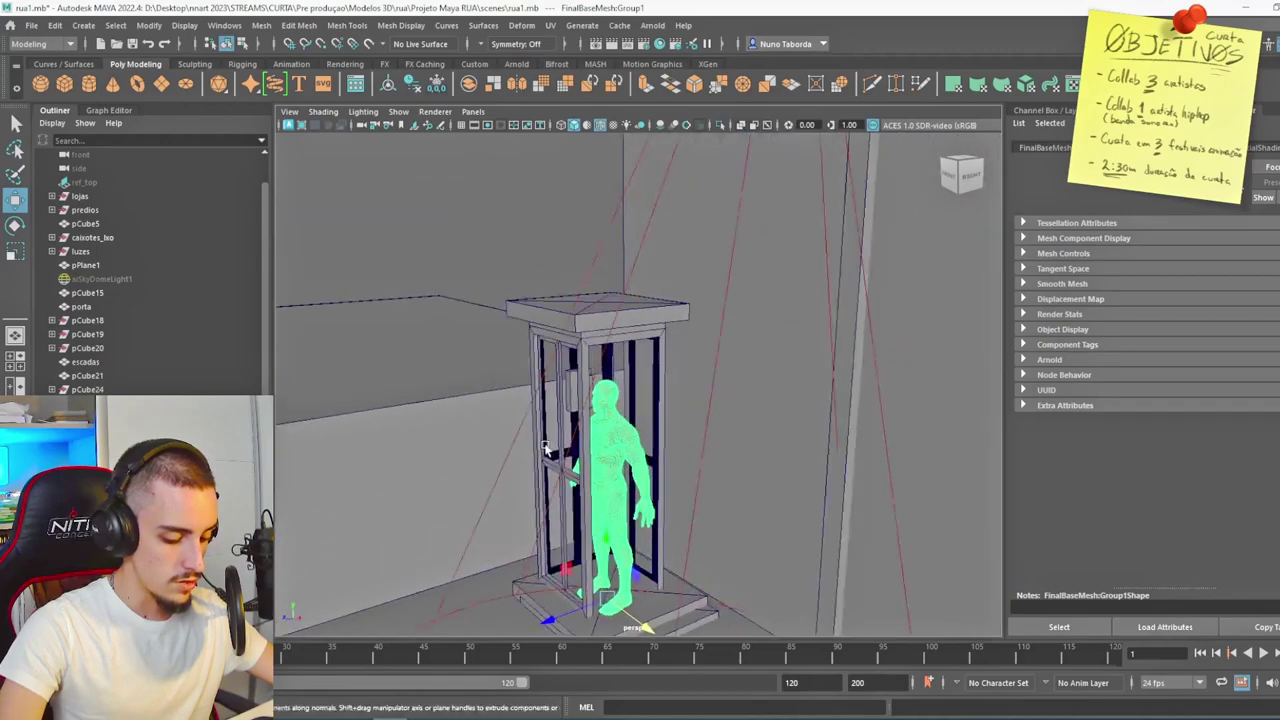
pyautogui.moveTo(674, 368); pyautogui.dragTo(690, 371)
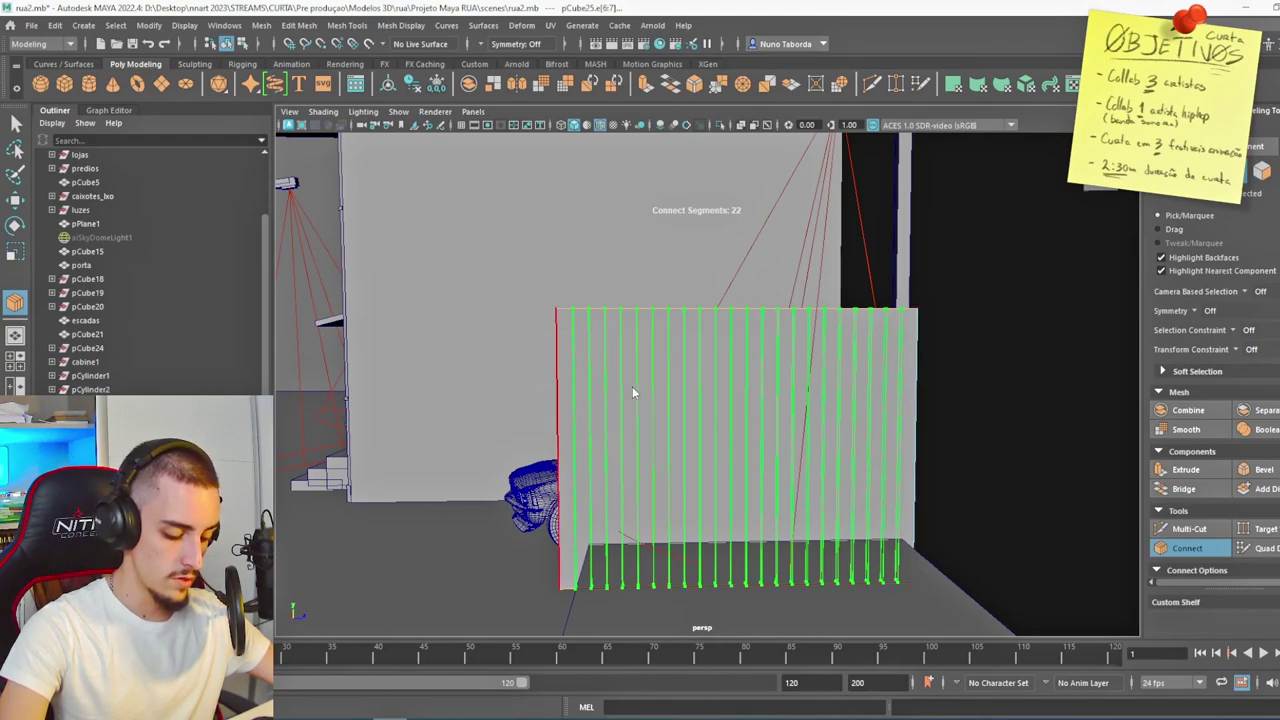
# Connect evenly spaced vertical edges across the fence panel and bevel them with a Fraction of 1.
pyautogui.moveTo(631, 350); pyautogui.dragTo(686, 348, button='right')
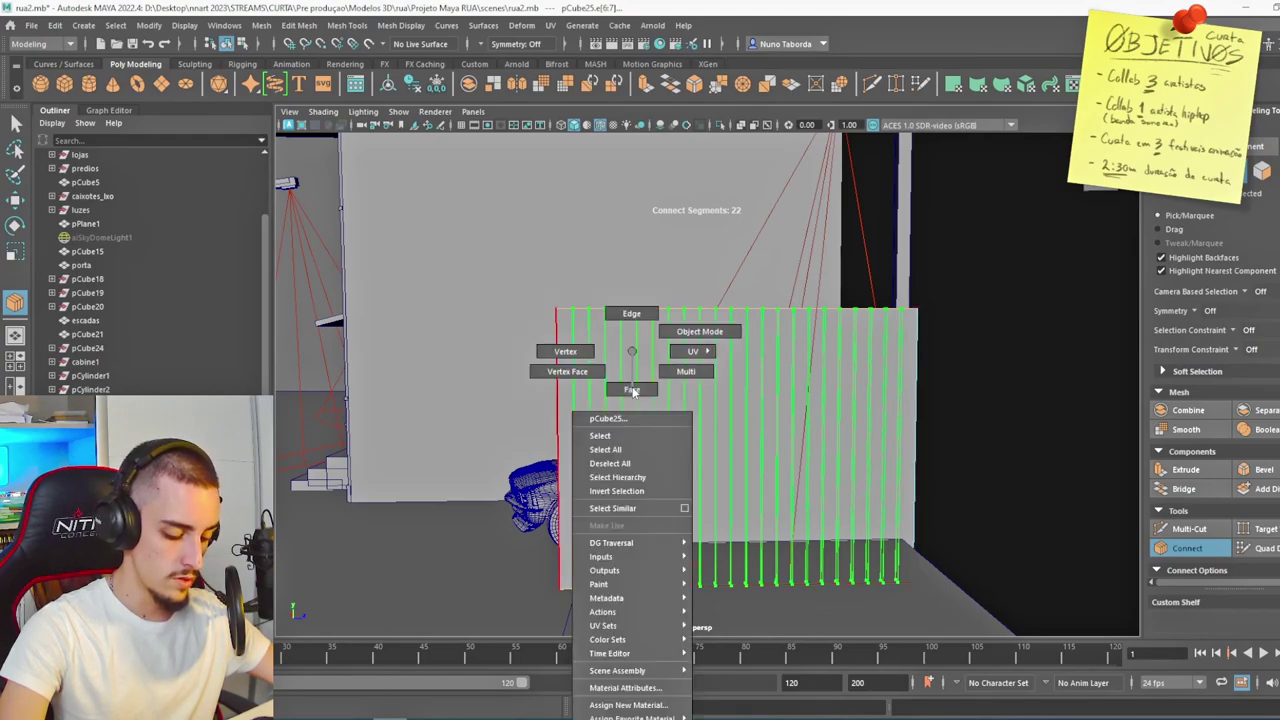
pyautogui.press('Return')
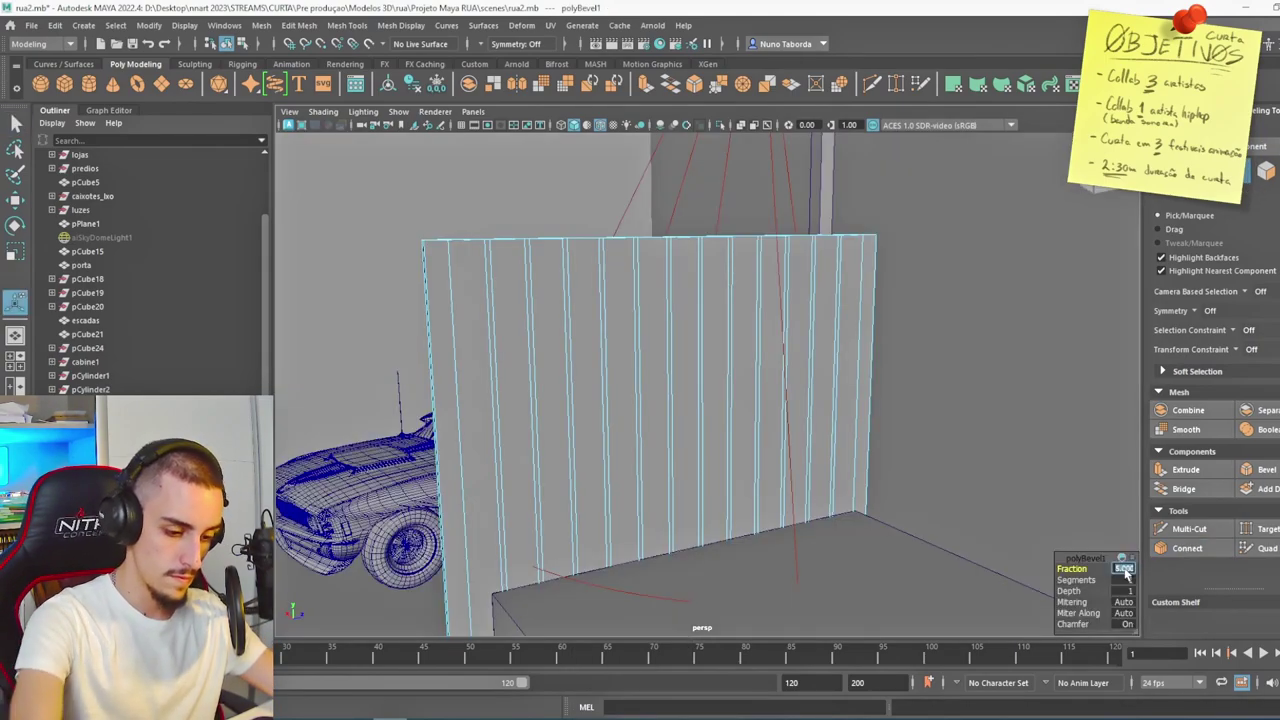
pyautogui.write('1')
pyautogui.press('Return')
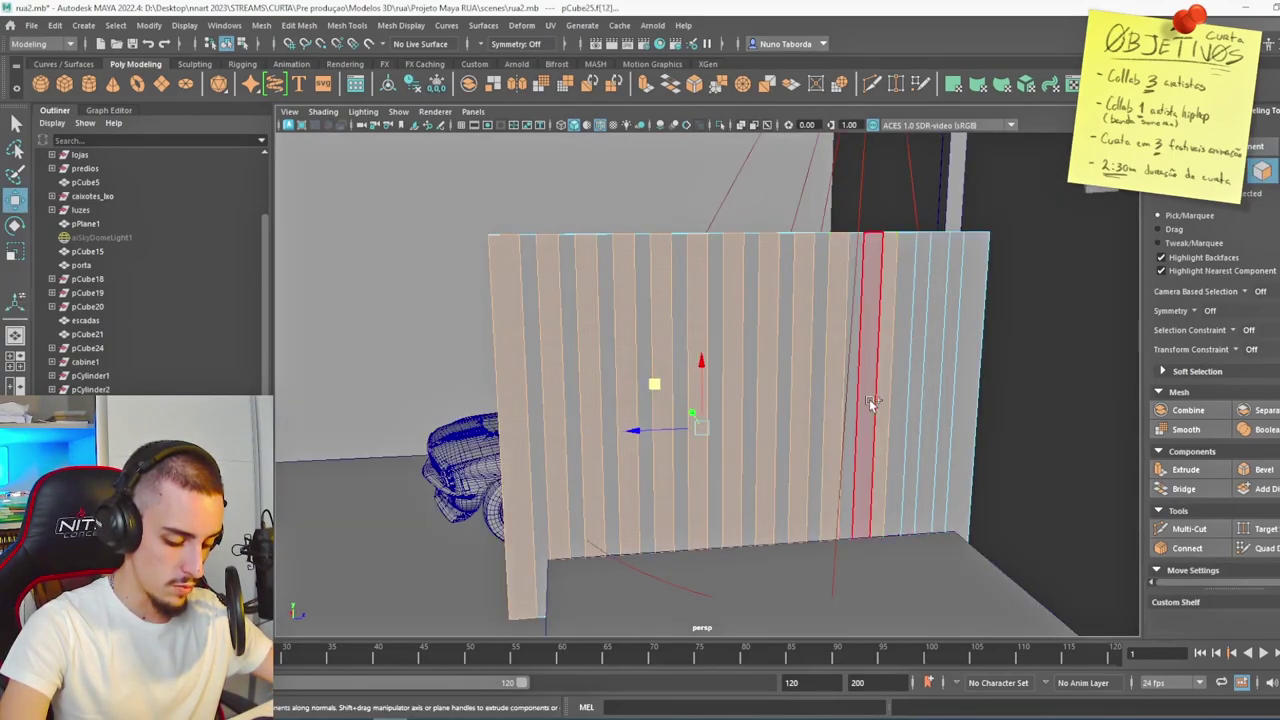
# Select alternate vertical strips on both the front and back of the fence panel.
pyautogui.keyDown('shift'); pyautogui.click(870, 406); pyautogui.keyUp('shift')
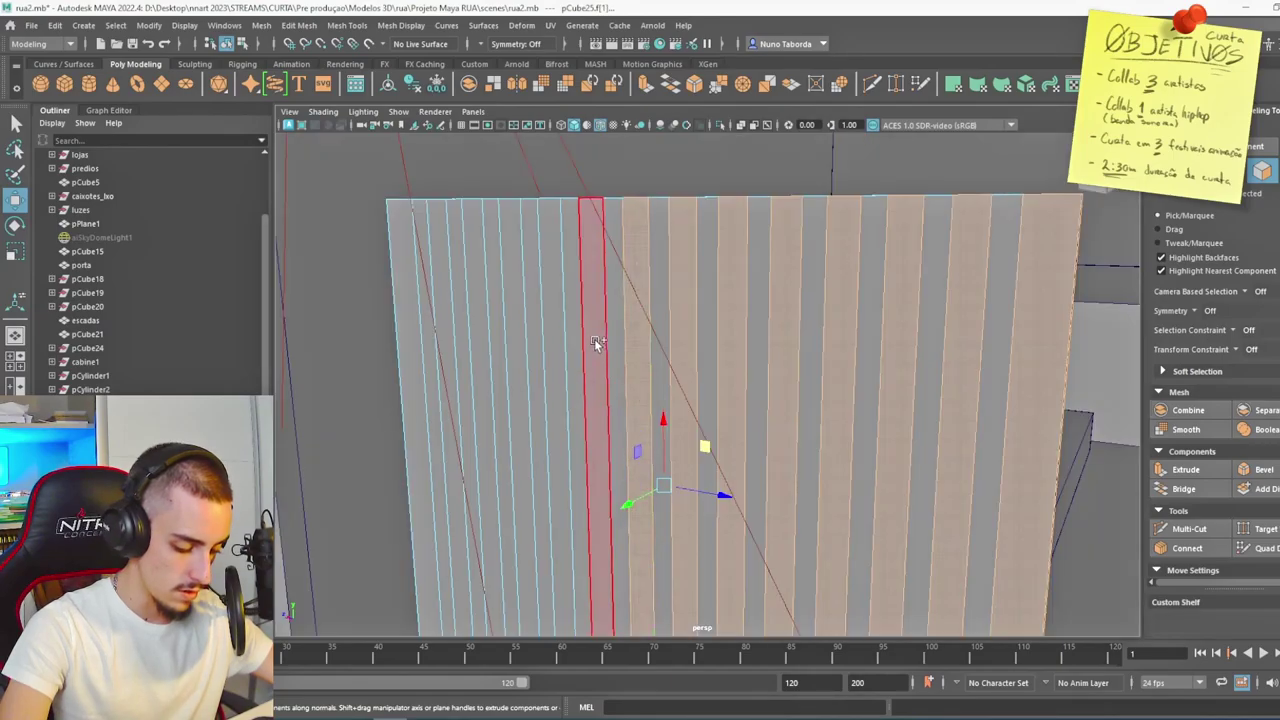
pyautogui.keyDown('alt'); pyautogui.moveTo(523, 337); pyautogui.dragTo(688, 404); pyautogui.keyUp('alt')
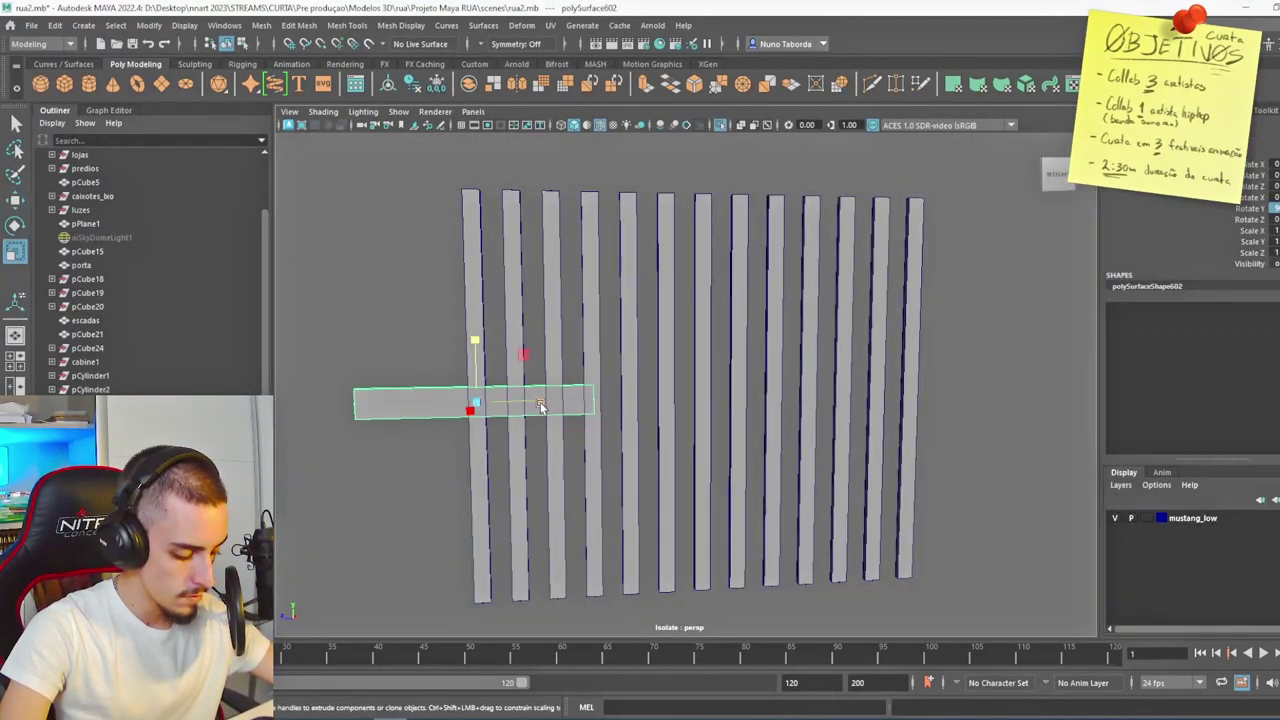
# Stretch the horizontal plank across all vertical planks and place it as a cross rail on the fence's lower part.
pyautogui.moveTo(540, 402); pyautogui.dragTo(679, 407)
pyautogui.moveTo(704, 347); pyautogui.dragTo(703, 232)
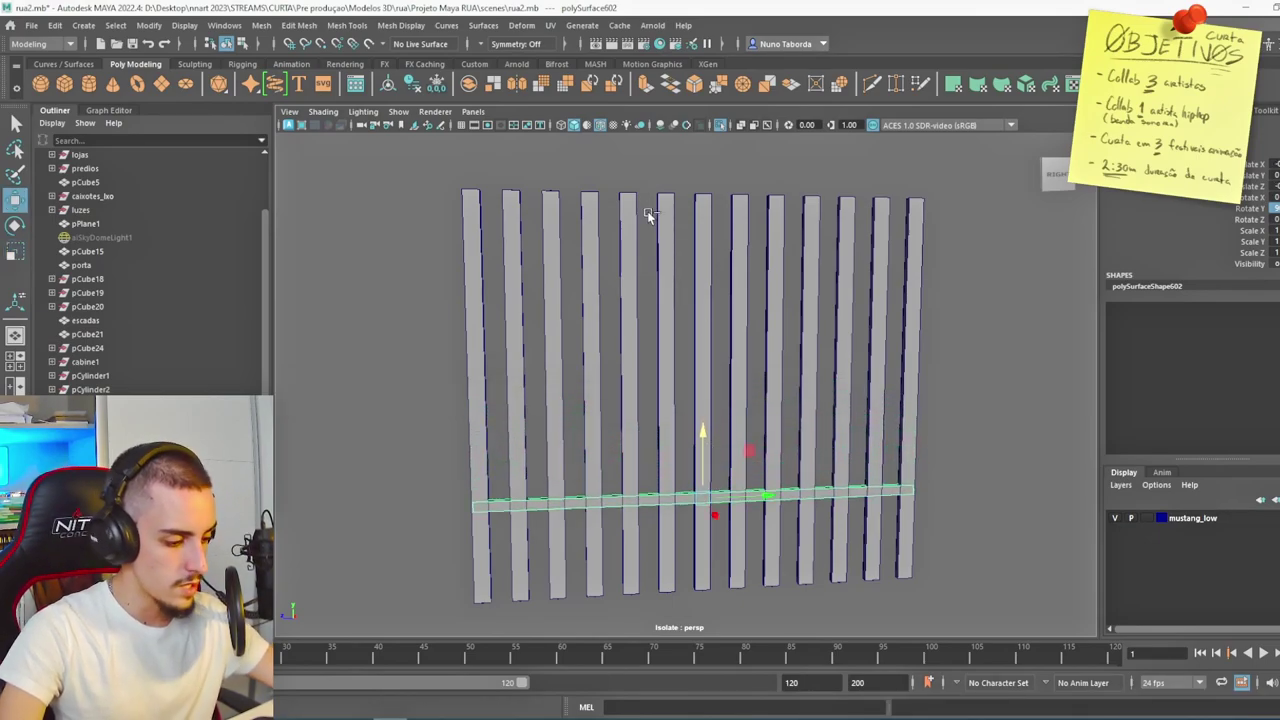
# Duplicate the fence's horizontal cross rail for the upper part of the planks.
pyautogui.hotkey('ctrl', 'd')
pyautogui.keyDown('alt'); pyautogui.moveTo(709, 394); pyautogui.dragTo(628, 412); pyautogui.keyUp('alt')
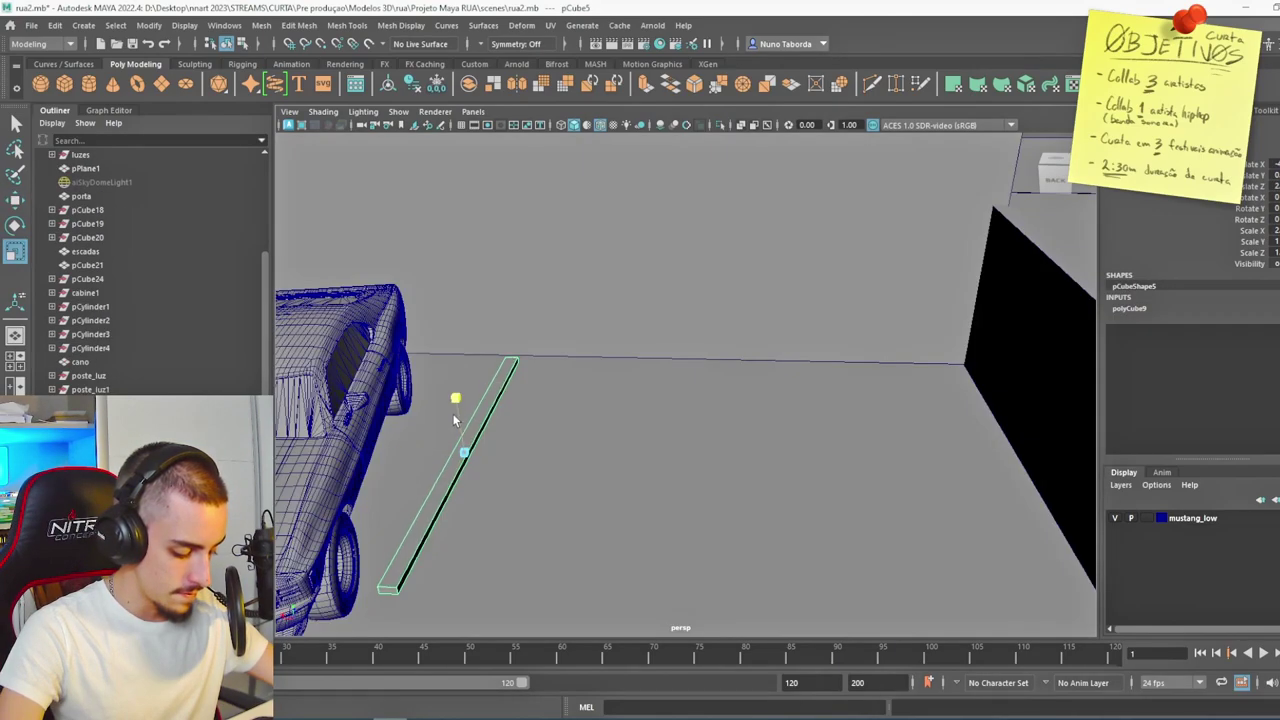
# Flatten the long bar on the ground beside the car and select the parallel bar nearest the car.
pyautogui.moveTo(453, 420); pyautogui.dragTo(442, 457)
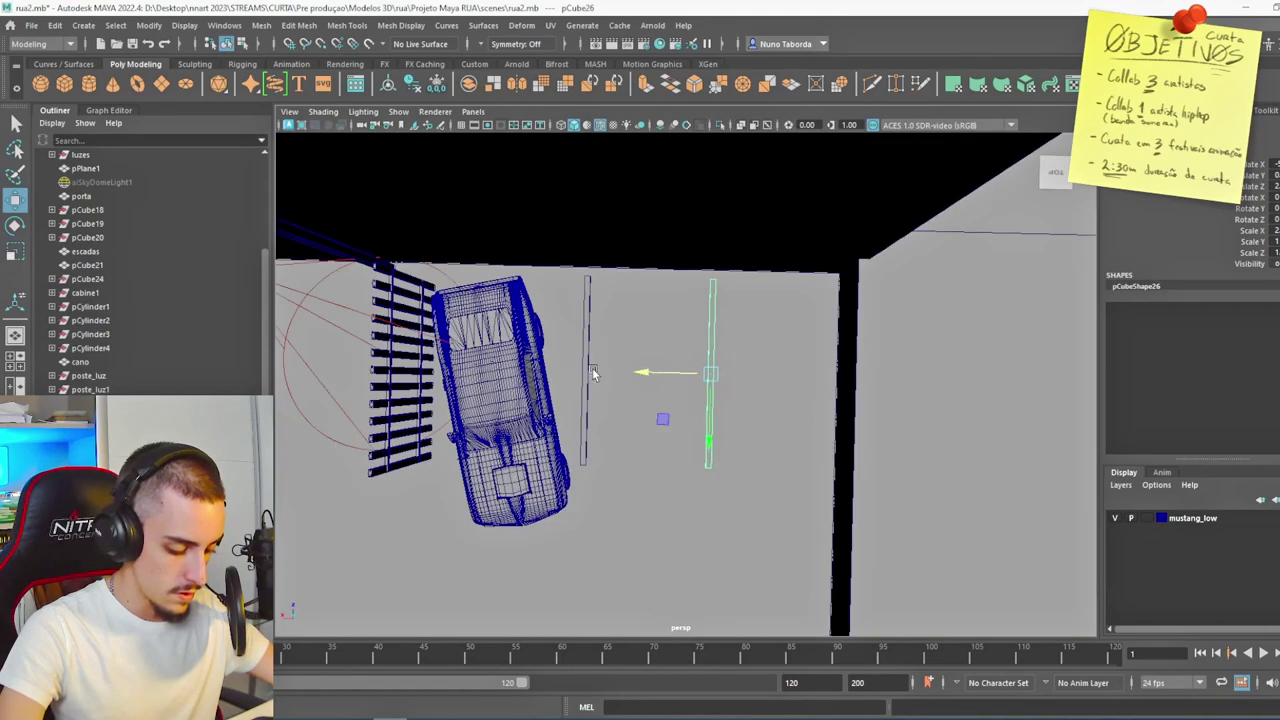
pyautogui.click(588, 366)
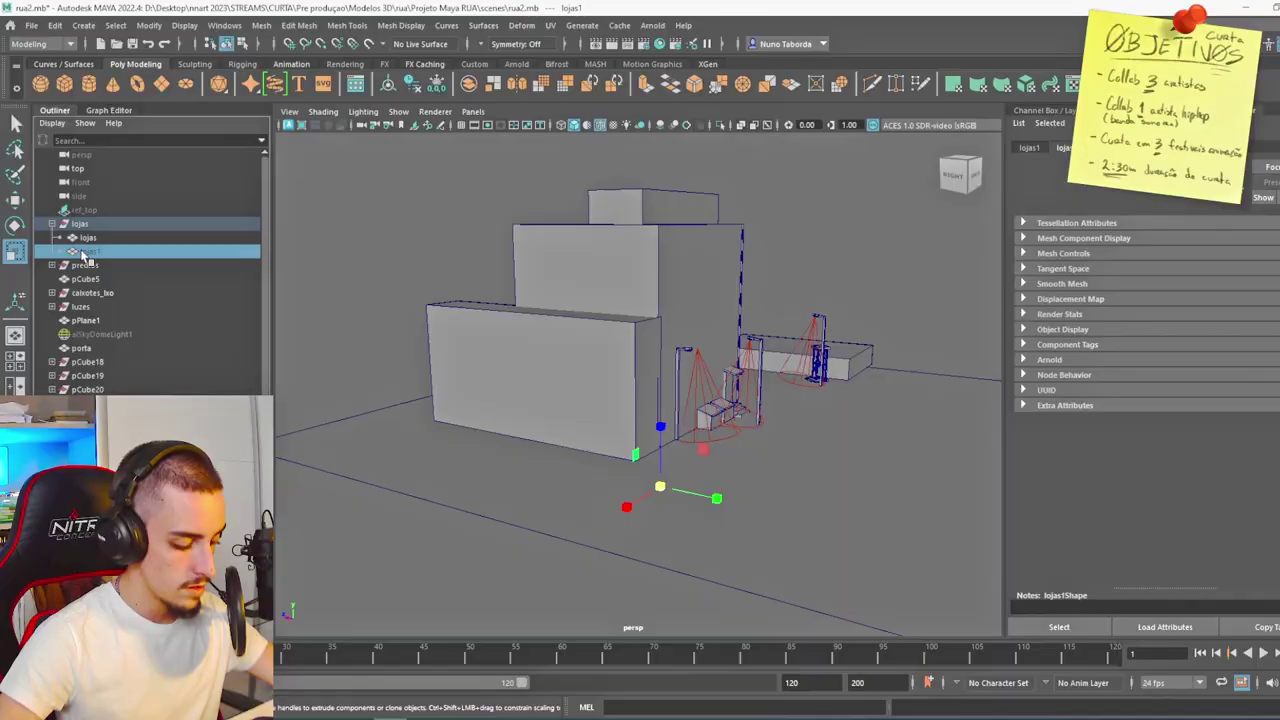
# Unhide the shop building lojas1 and lower the height of the sidewalk slab along the street.
pyautogui.hotkey('shift', 'h')
pyautogui.keyDown('alt'); pyautogui.moveTo(603, 390); pyautogui.dragTo(690, 380); pyautogui.keyUp('alt')
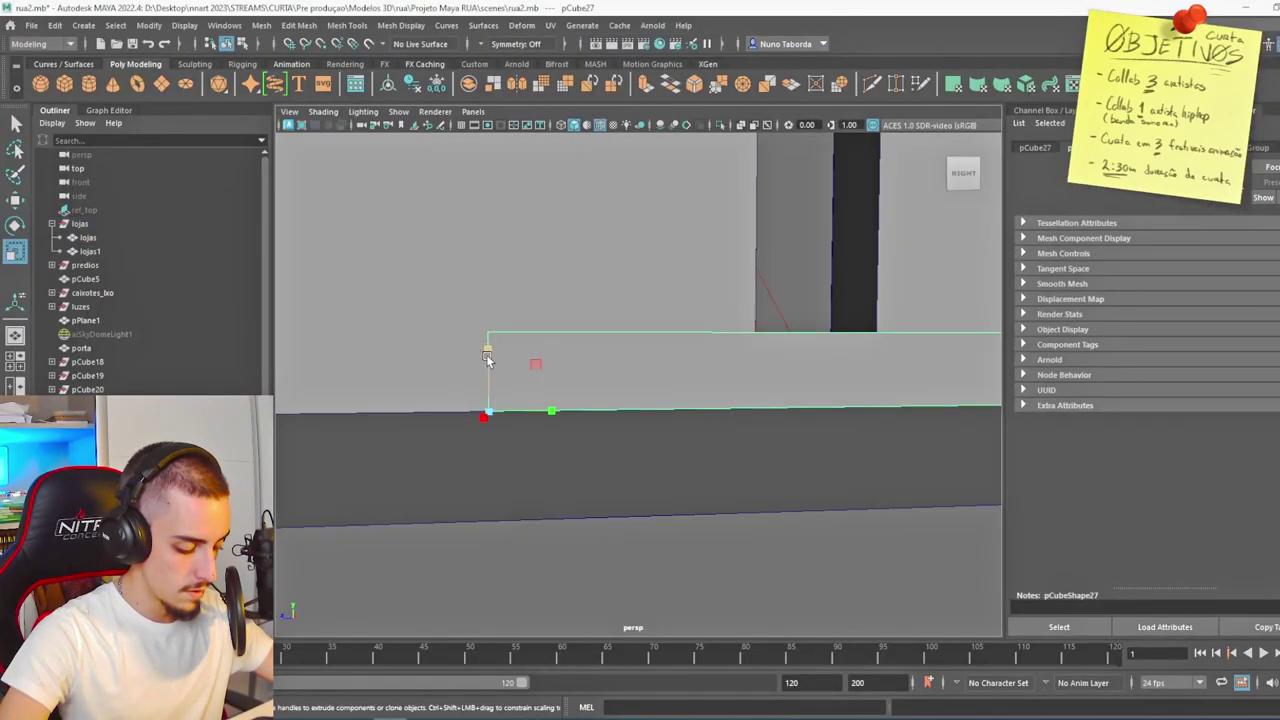
pyautogui.moveTo(486, 349); pyautogui.dragTo(486, 395)
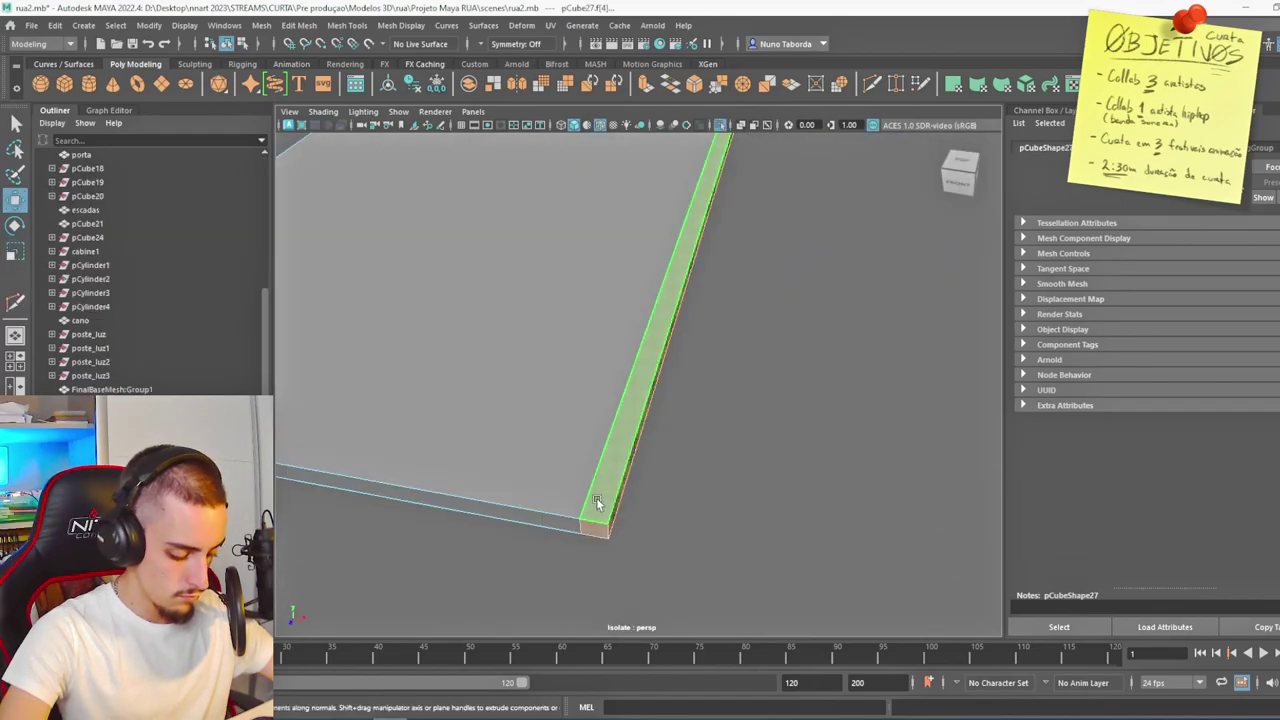
# Extrude the narrow strip of faces along the sidewalk's outer edge as a curb.
pyautogui.click(597, 508)
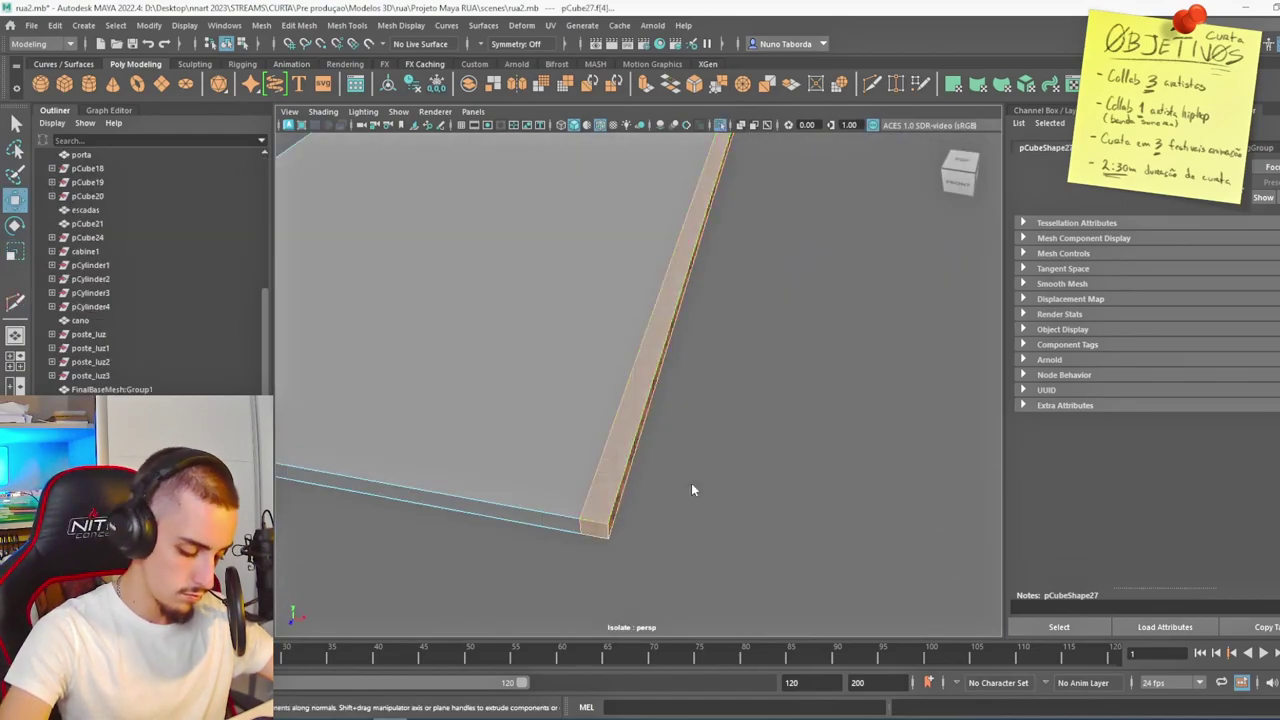
pyautogui.keyDown('shift'); pyautogui.rightClick(691, 410); pyautogui.keyUp('shift')
pyautogui.keyDown('shift'); pyautogui.moveTo(695, 441); pyautogui.dragTo(692, 444, button='right'); pyautogui.keyUp('shift')
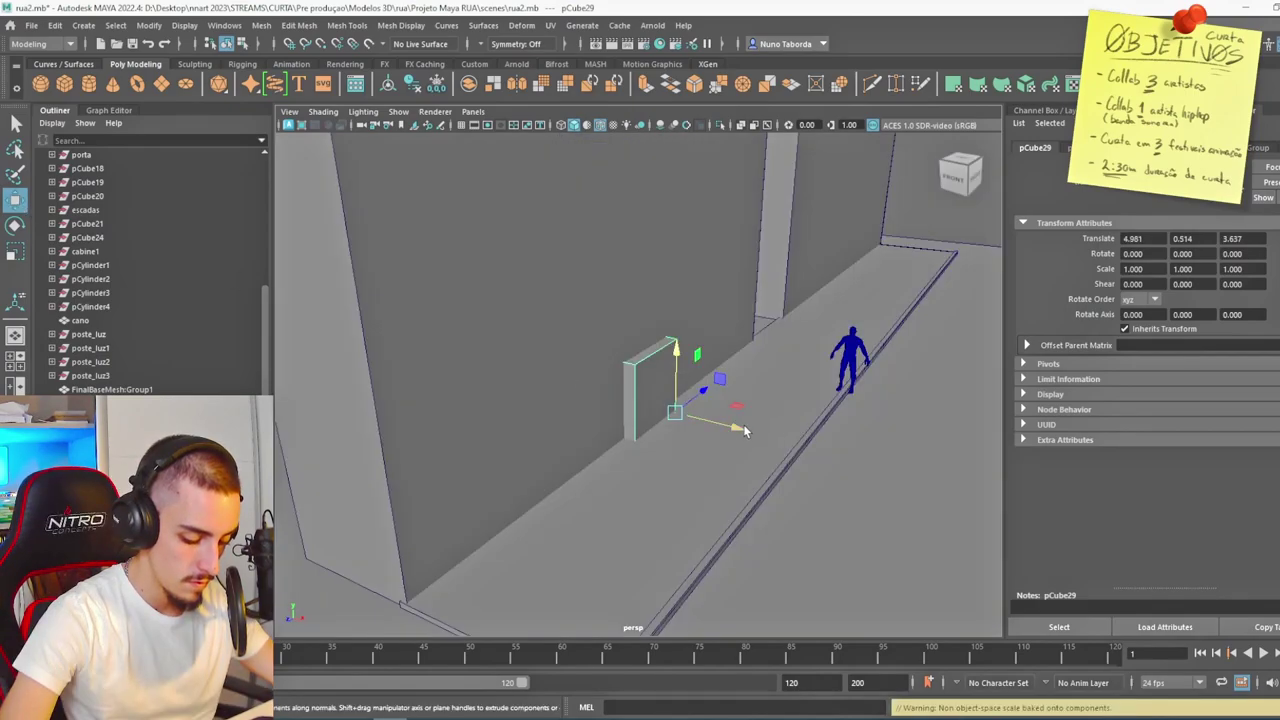
# Move the shopfront box toward the building wall and connect its upper and lower front edges with a vertical division.
pyautogui.moveTo(745, 430); pyautogui.dragTo(729, 428)
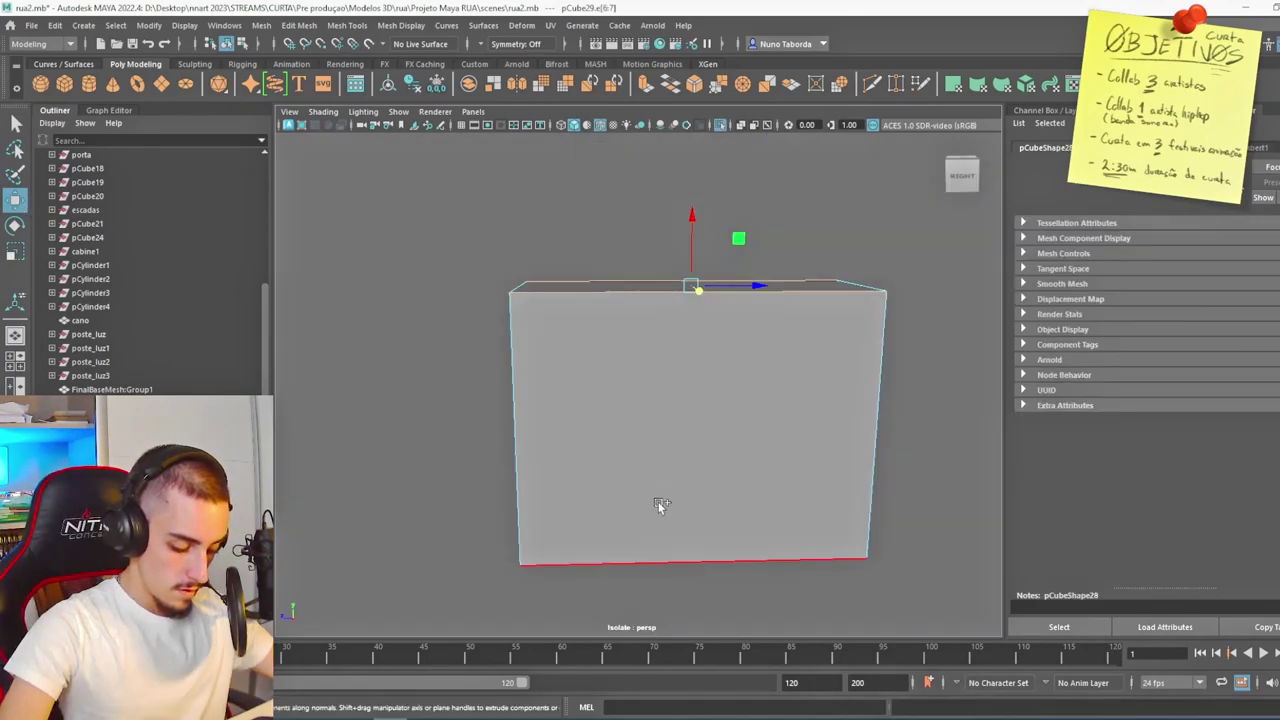
pyautogui.keyDown('shift'); pyautogui.moveTo(884, 400); pyautogui.dragTo(872, 600, button='right'); pyautogui.keyUp('shift')
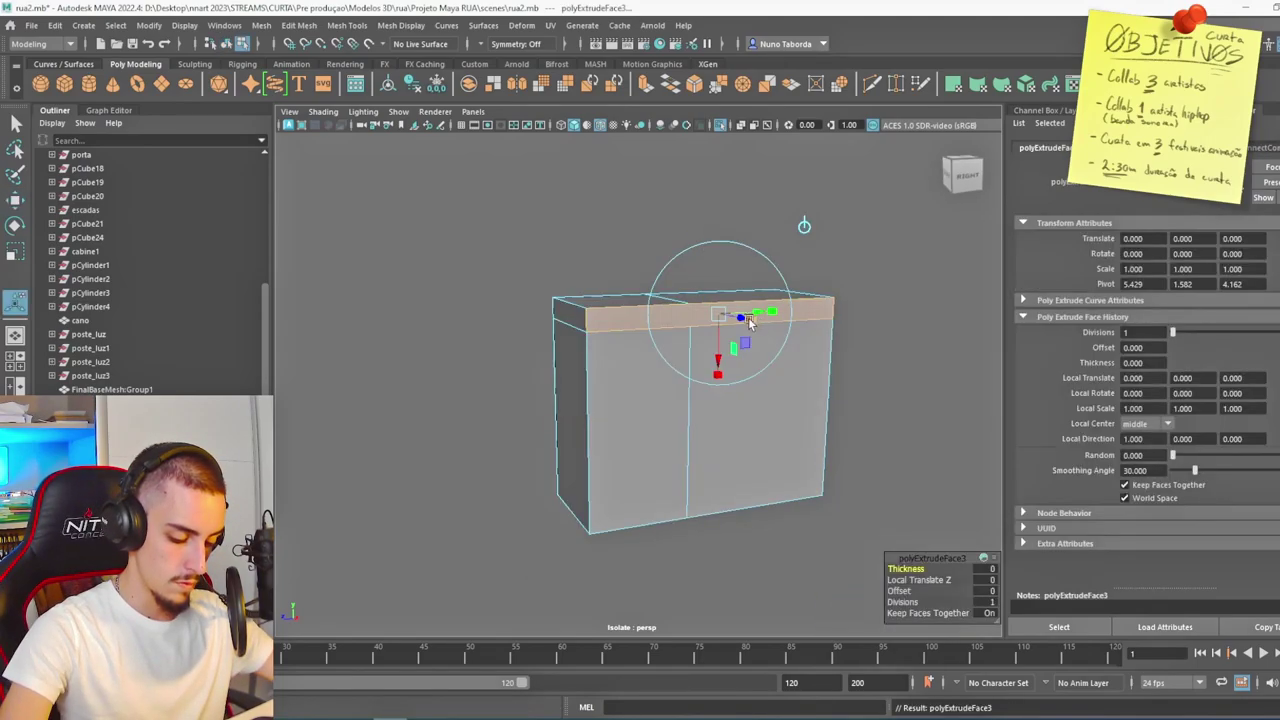
# Extrude the header band at the top of the shopfront box forward and bevel its front edges.
pyautogui.moveTo(742, 318); pyautogui.dragTo(745, 321)
pyautogui.keyDown('shift'); pyautogui.moveTo(564, 278); pyautogui.dragTo(614, 345, button='right'); pyautogui.keyUp('shift')
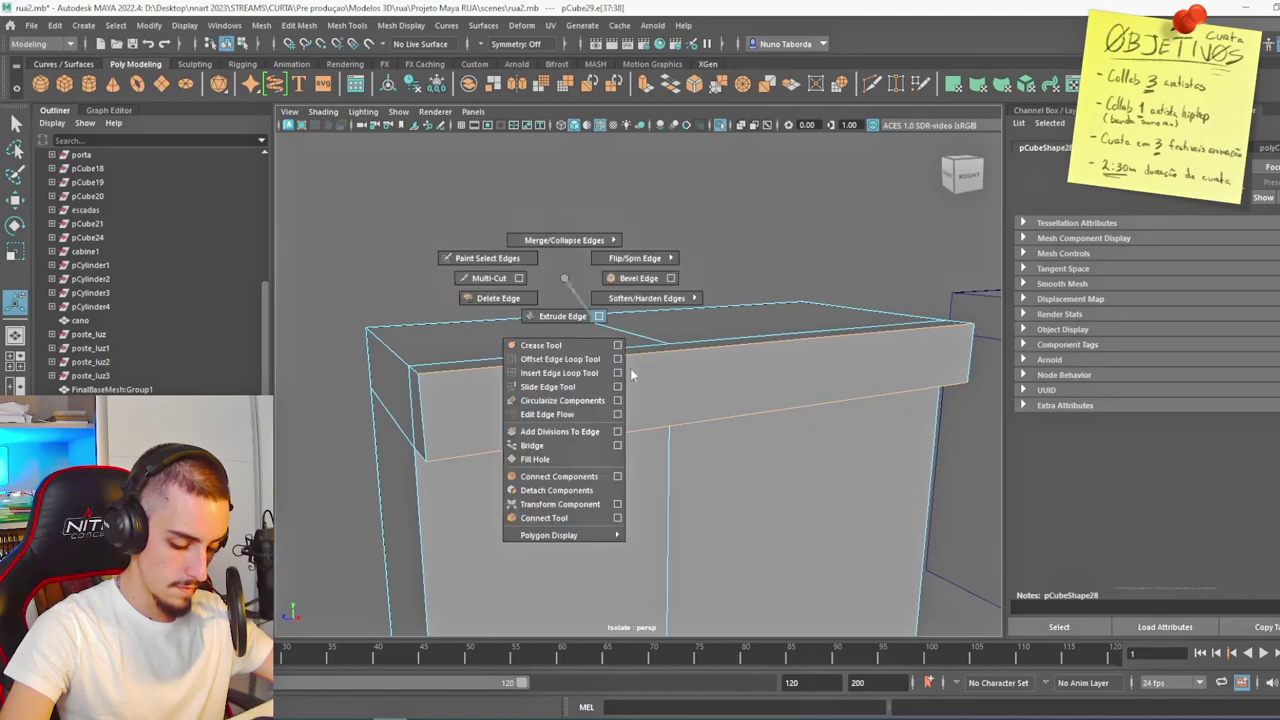
pyautogui.keyDown('shift'); pyautogui.moveTo(648, 296); pyautogui.dragTo(640, 280, button='right'); pyautogui.keyUp('shift')
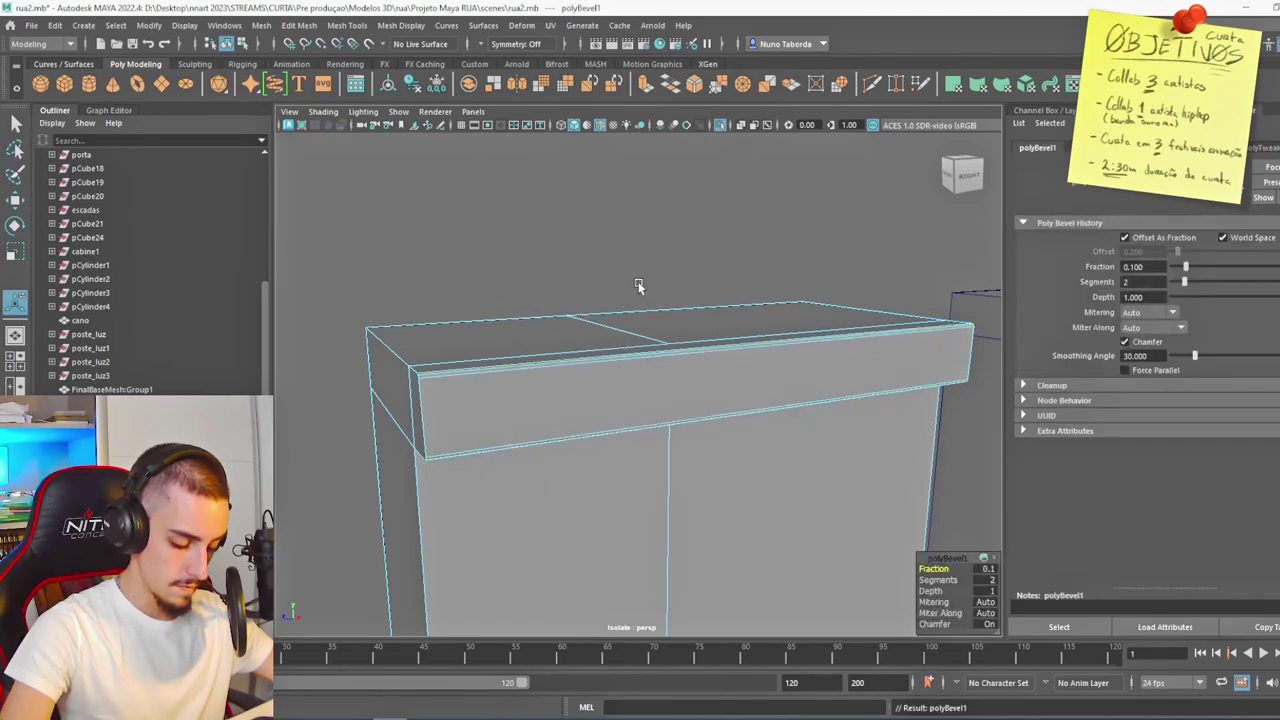
pyautogui.keyDown('shift'); pyautogui.moveTo(680, 417); pyautogui.dragTo(863, 418, button='right'); pyautogui.keyUp('shift')
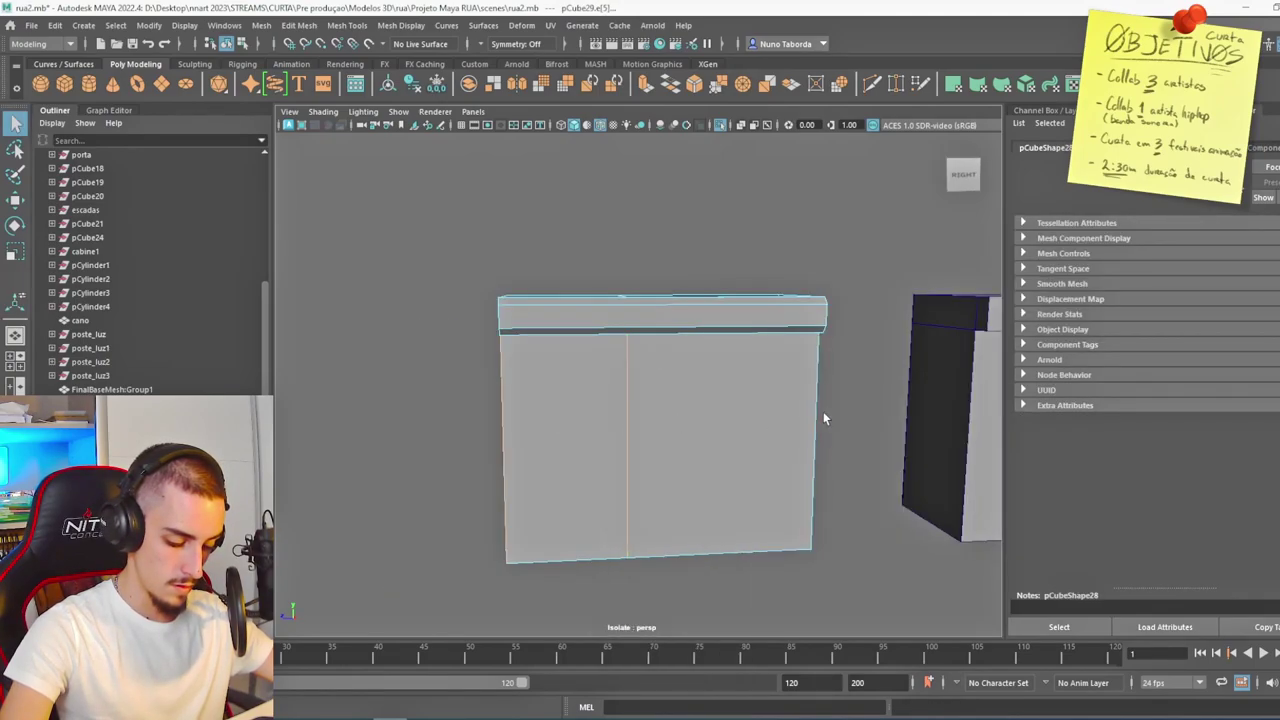
# Bevel the vertical edges below the shopfront header and adjust the bevel settings to form wide post strips.
pyautogui.keyDown('shift'); pyautogui.moveTo(843, 605); pyautogui.dragTo(898, 373, button='right'); pyautogui.keyUp('shift')
pyautogui.keyDown('alt'); pyautogui.moveTo(642, 472); pyautogui.dragTo(674, 472); pyautogui.keyUp('alt')
pyautogui.scroll(2, 672, 472)
pyautogui.keyDown('alt'); pyautogui.moveTo(672, 472); pyautogui.dragTo(671, 438, button='middle'); pyautogui.keyUp('alt')
pyautogui.scroll(2, 672, 440)
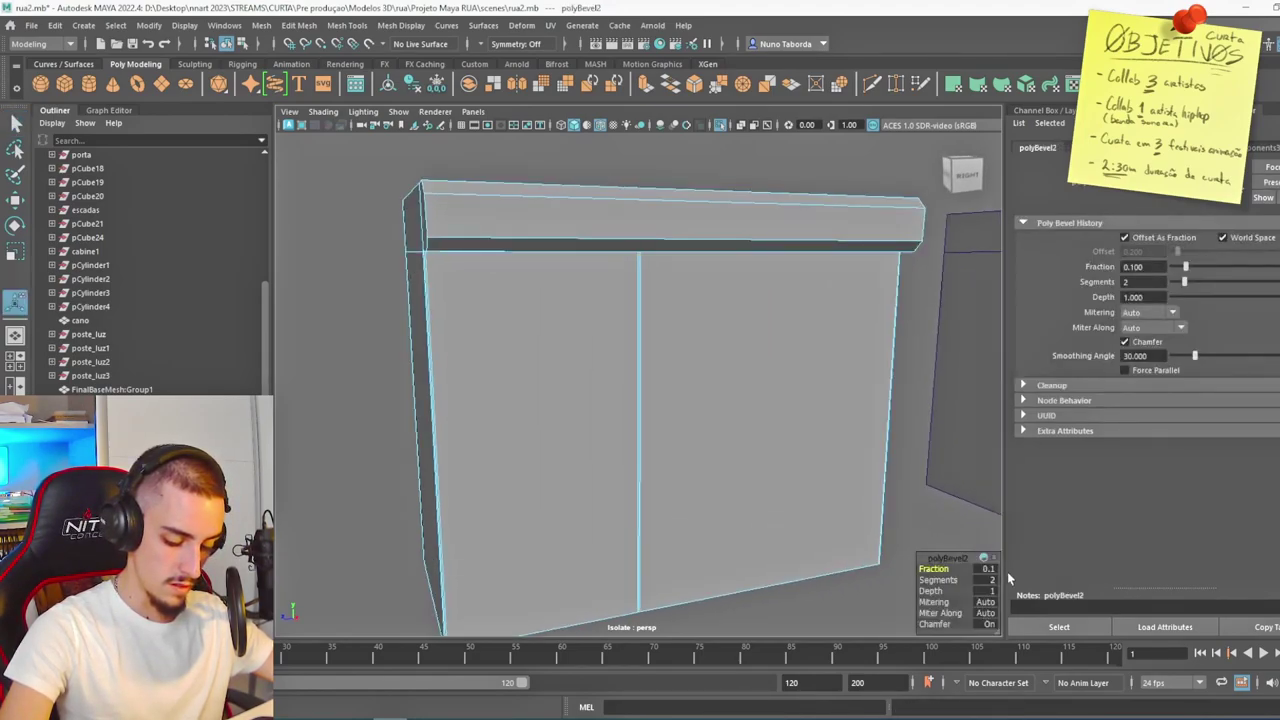
pyautogui.click(938, 570)
pyautogui.click(938, 578)
pyautogui.moveTo(933, 568); pyautogui.dragTo(950, 568)
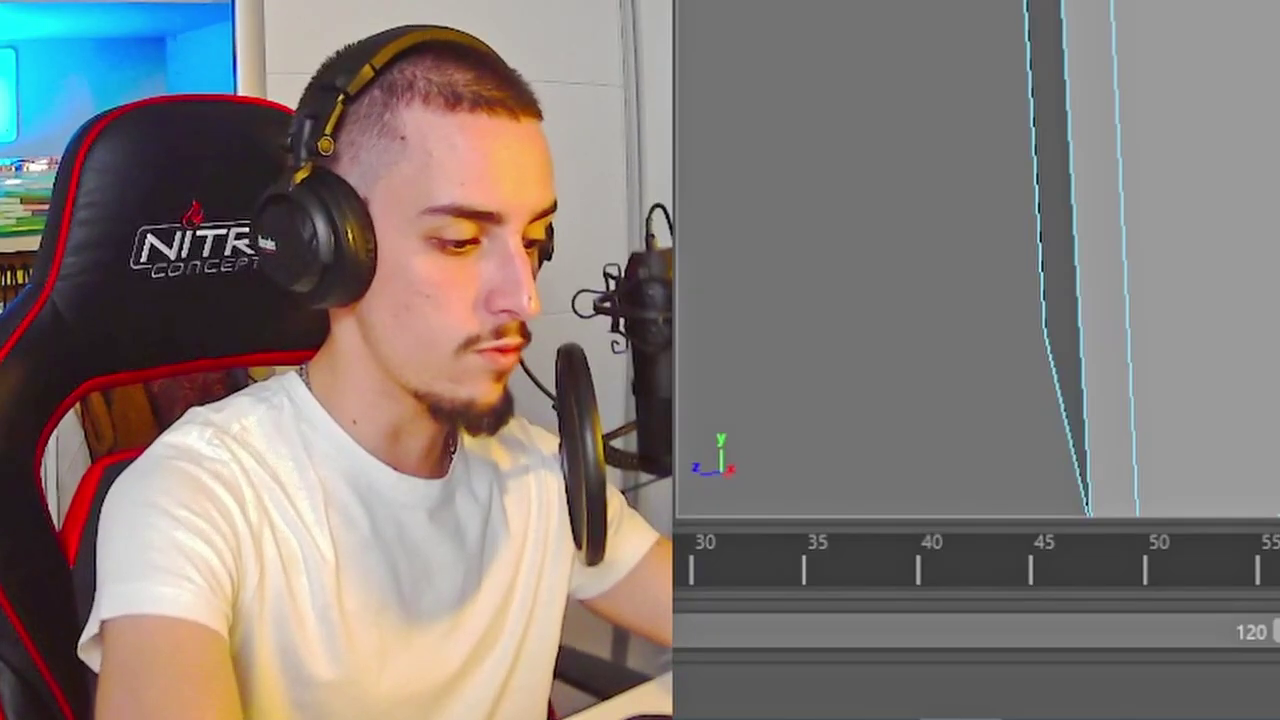
# Connect the vertical panel edges between the shopfront posts with evenly spaced horizontal edges.
pyautogui.keyDown('alt'); pyautogui.moveTo(930, 260); pyautogui.dragTo(1100, 260); pyautogui.keyUp('alt')
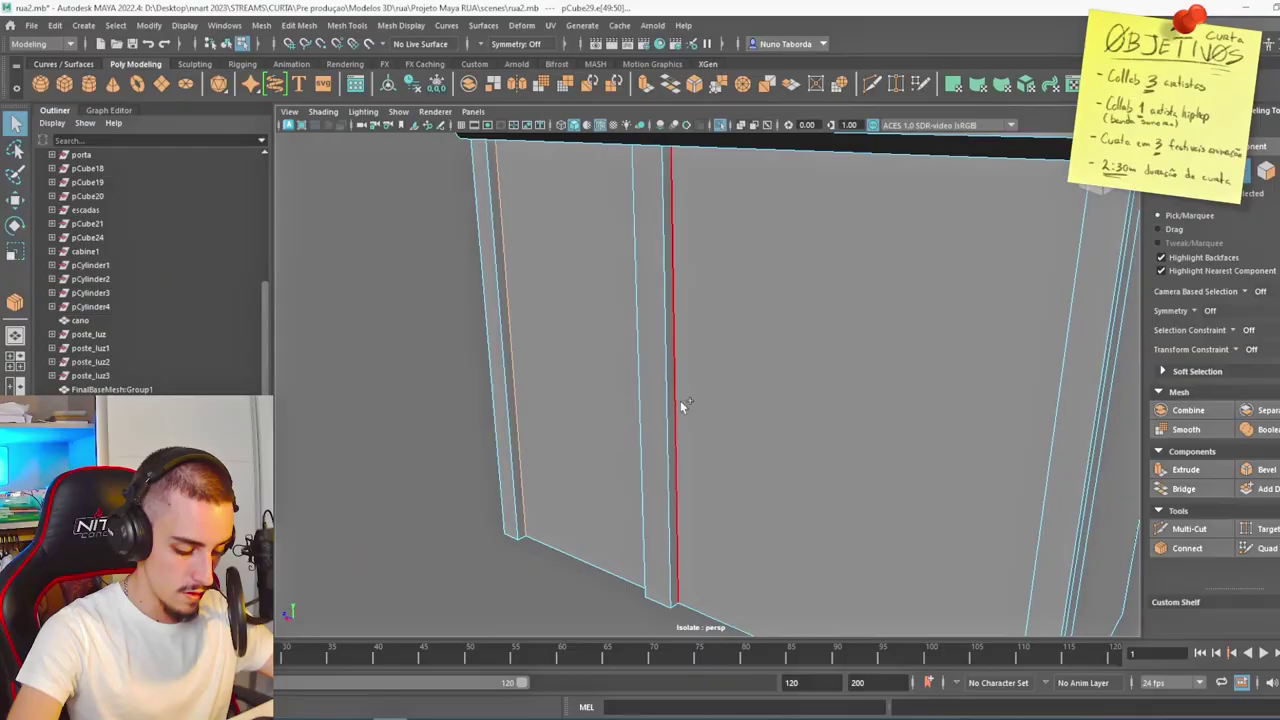
pyautogui.click(1190, 547)
pyautogui.scroll(-3, 700, 385)
pyautogui.scroll(4, 676, 380)
pyautogui.scroll(-3, 690, 340)
pyautogui.press('q')
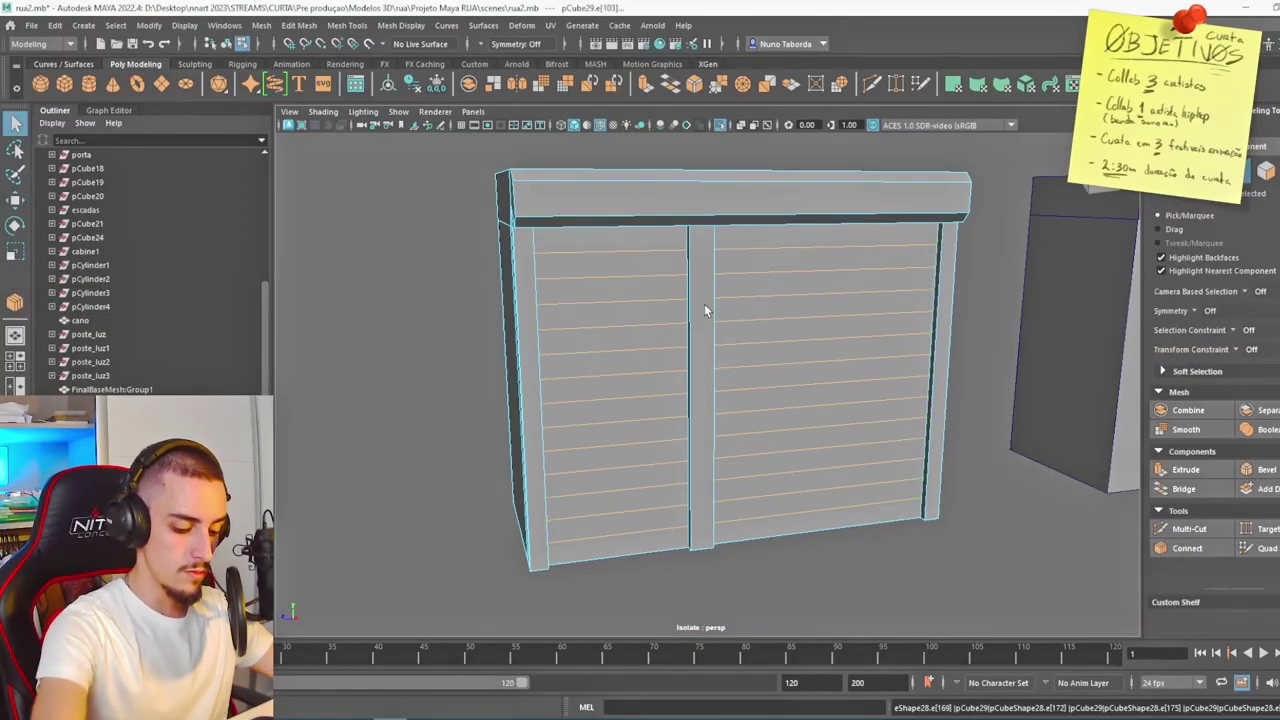
# Bevel the horizontal edges on both shutter panels and adjust the Fraction to form thin gaps between the slats.
pyautogui.keyDown('shift'); pyautogui.moveTo(397, 321); pyautogui.dragTo(405, 532, button='right'); pyautogui.keyUp('shift')
pyautogui.scroll(3, 623, 344)
pyautogui.scroll(3, 623, 344)
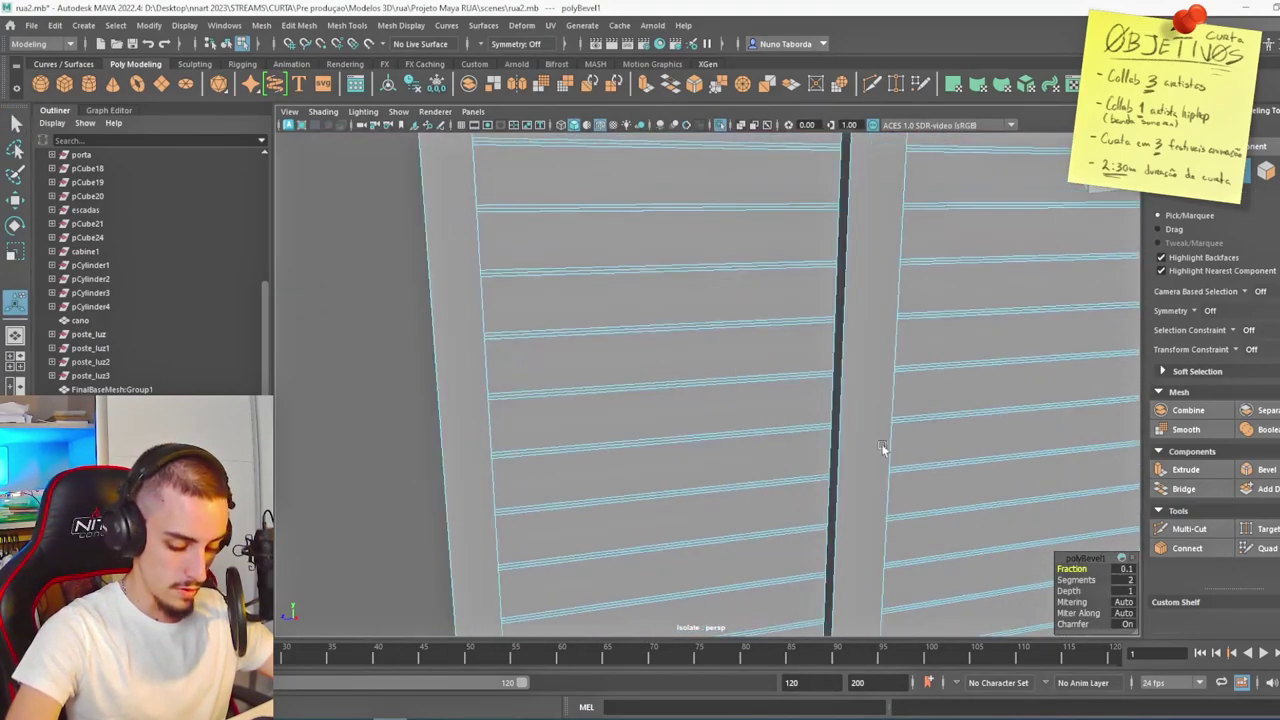
pyautogui.moveTo(1097, 580); pyautogui.dragTo(1052, 584)
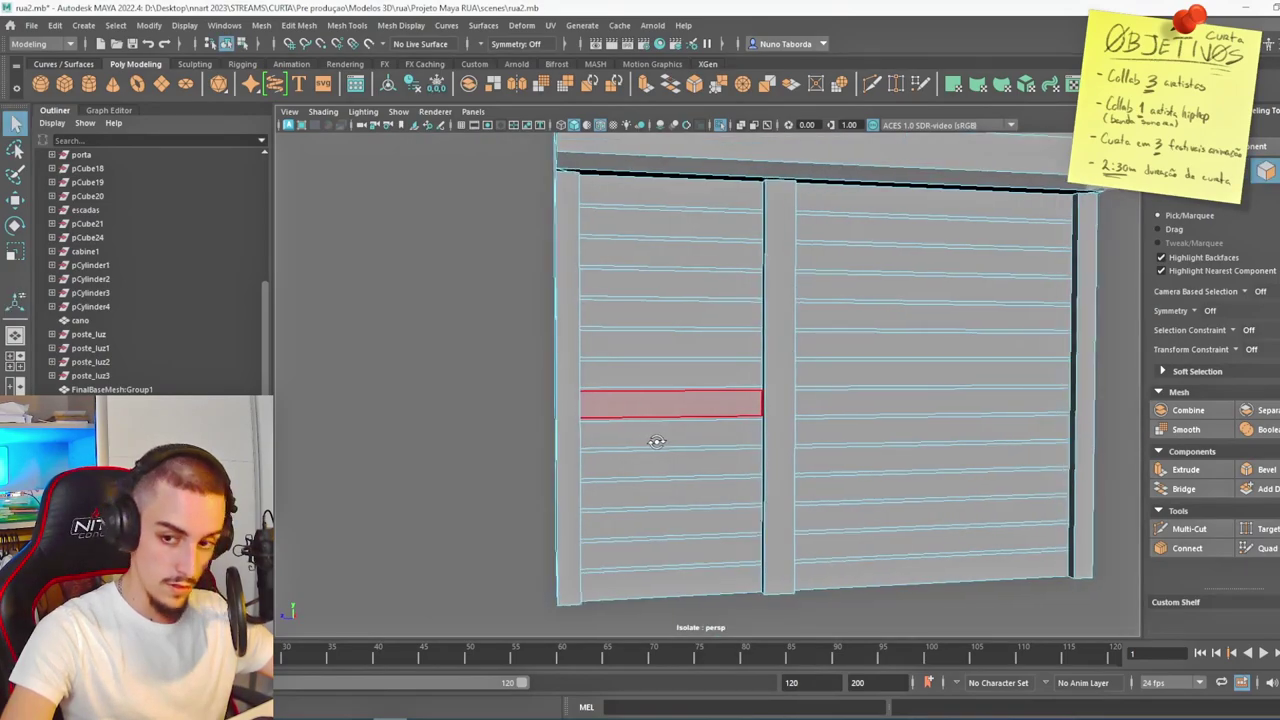
# Extrude the faces of all horizontal slats on both shutter panels with a small Thickness.
pyautogui.click(660, 585)
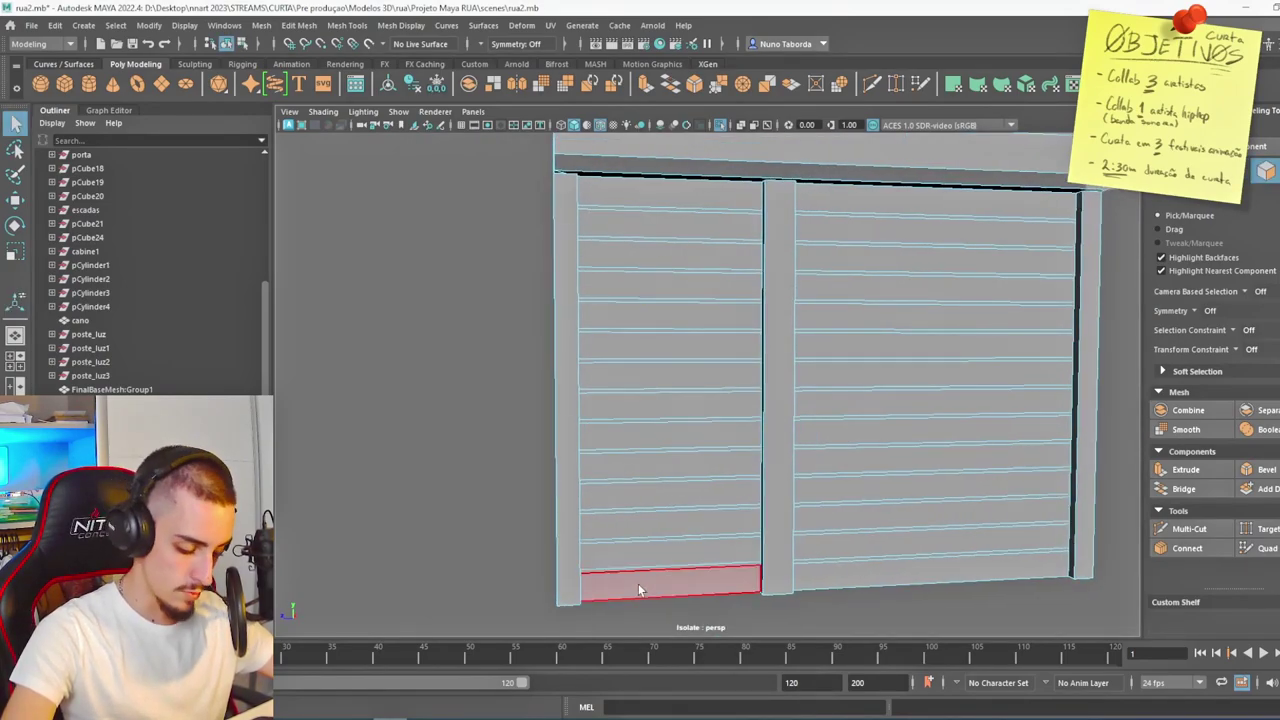
pyautogui.keyDown('shift'); pyautogui.click(617, 505); pyautogui.keyUp('shift')
pyautogui.keyDown('shift'); pyautogui.click(619, 490); pyautogui.keyUp('shift')
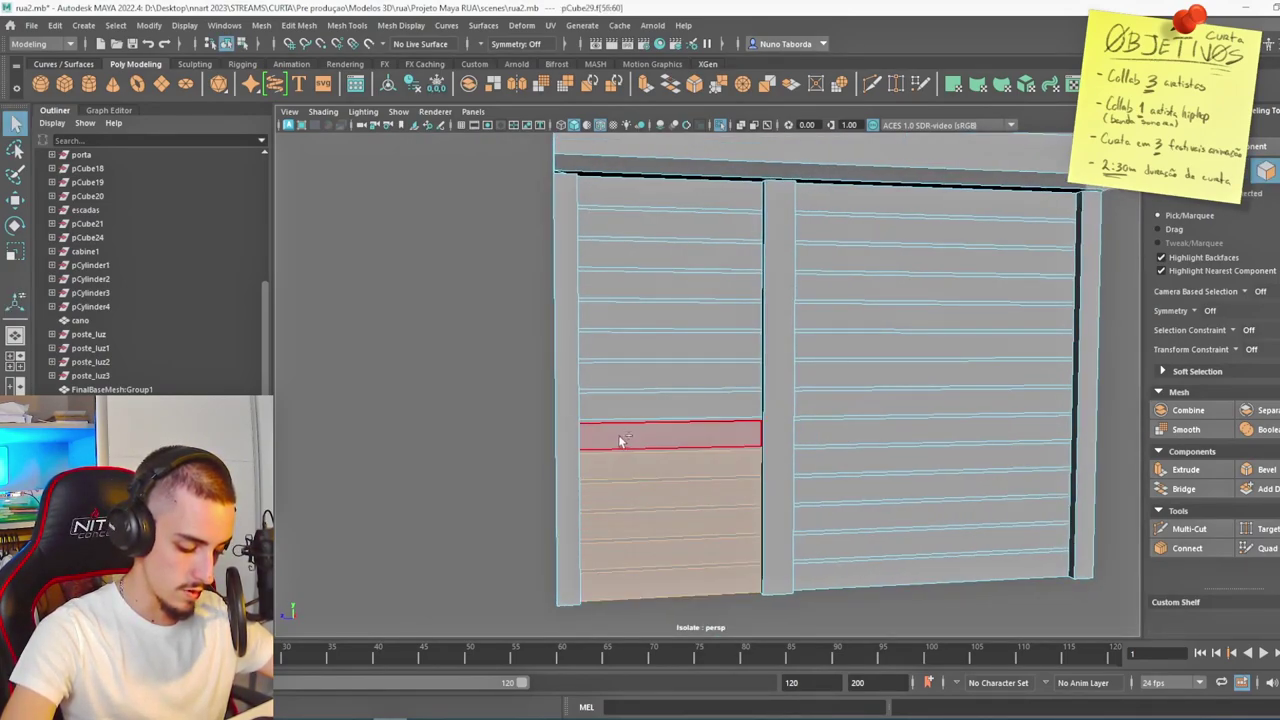
pyautogui.keyDown('shift'); pyautogui.click(620, 440); pyautogui.keyUp('shift')
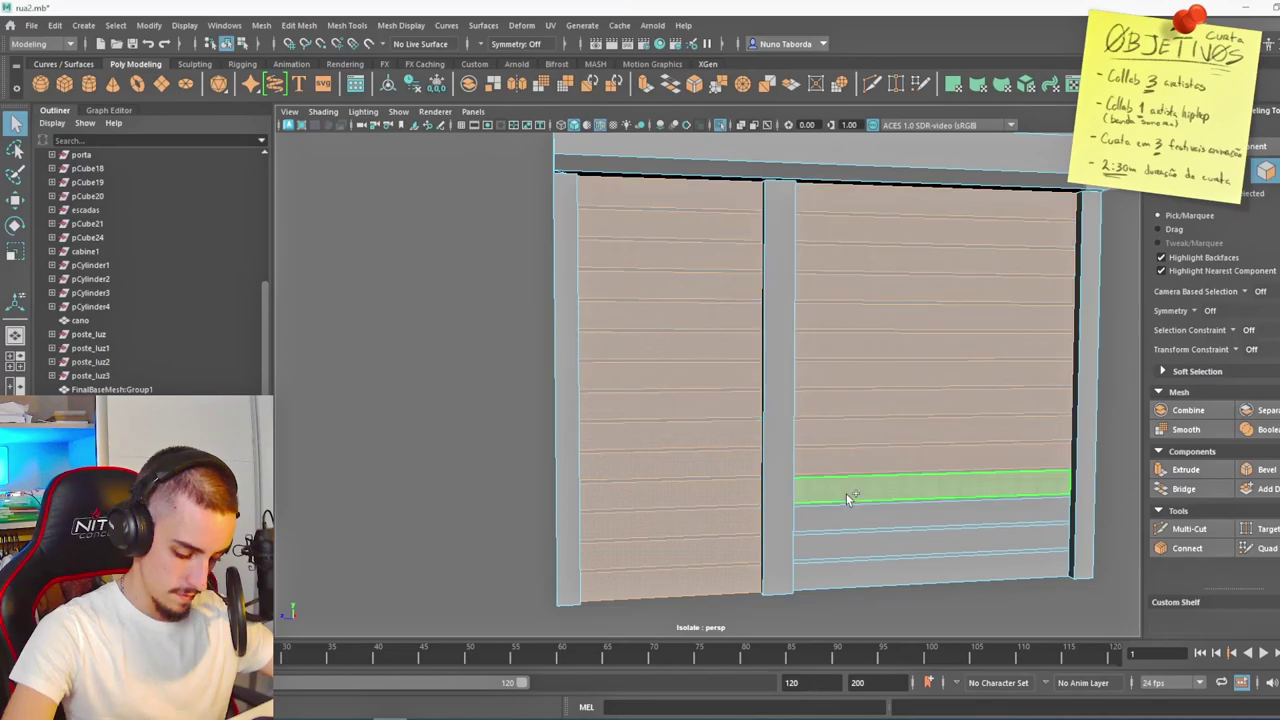
pyautogui.keyDown('shift'); pyautogui.click(845, 516); pyautogui.keyUp('shift')
pyautogui.keyDown('shift'); pyautogui.click(842, 547); pyautogui.keyUp('shift')
pyautogui.keyDown('shift'); pyautogui.click(846, 573); pyautogui.keyUp('shift')
pyautogui.hotkey('ctrl', 'e')
pyautogui.keyDown('alt'); pyautogui.moveTo(698, 346); pyautogui.dragTo(711, 416); pyautogui.keyUp('alt')
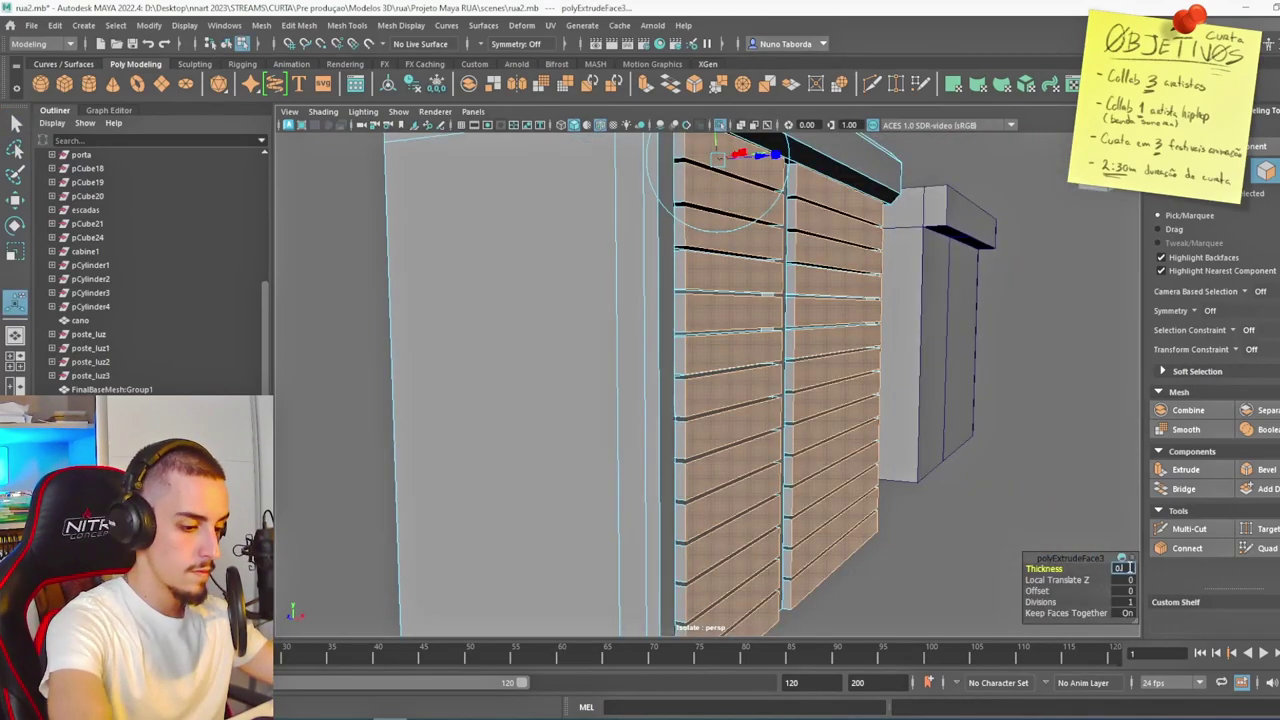
pyautogui.press('Return')
pyautogui.keyDown('alt'); pyautogui.moveTo(785, 380); pyautogui.dragTo(549, 381); pyautogui.keyUp('alt')
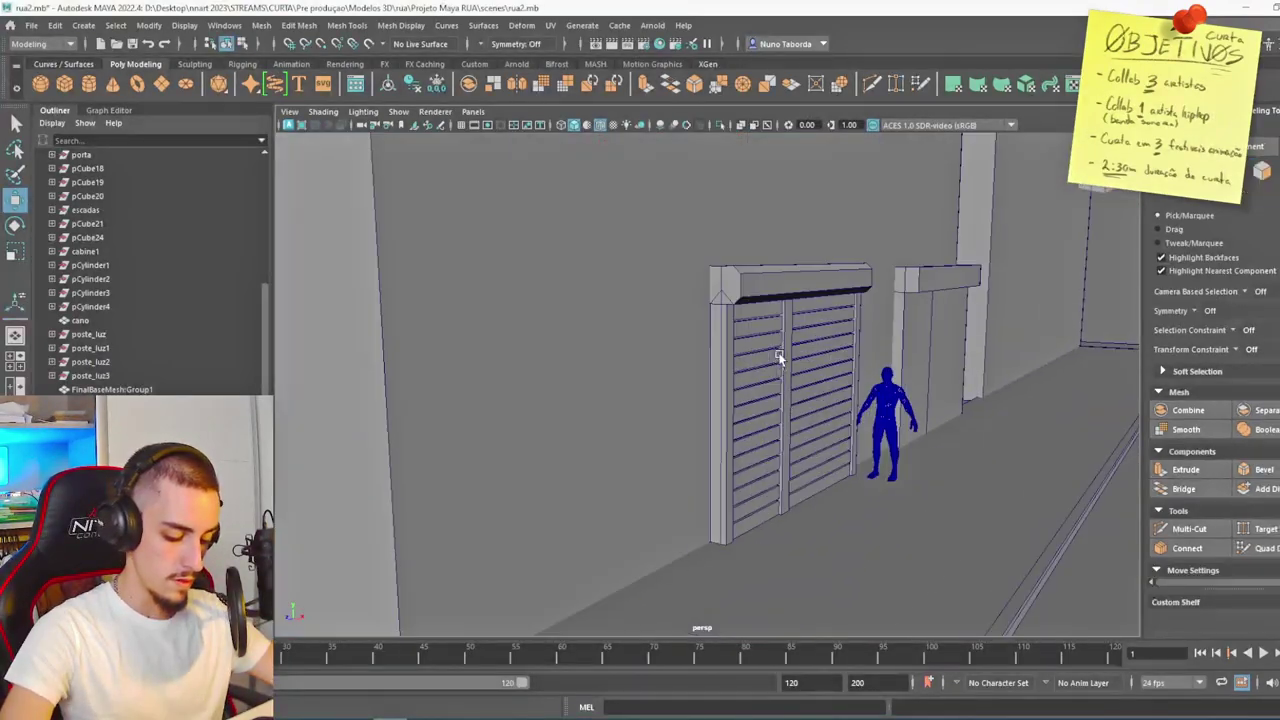
# Examine the roller shutter's proportions against the human figure and the neighbouring shopfront.
pyautogui.keyDown('alt'); pyautogui.moveTo(779, 357); pyautogui.dragTo(645, 302, button='middle'); pyautogui.keyUp('alt')
pyautogui.keyDown('alt'); pyautogui.moveTo(602, 336); pyautogui.dragTo(632, 338); pyautogui.keyUp('alt')
pyautogui.scroll(-4, 757, 343)
pyautogui.scroll(4, 732, 346)
pyautogui.keyDown('alt'); pyautogui.moveTo(731, 347); pyautogui.dragTo(651, 370); pyautogui.keyUp('alt')
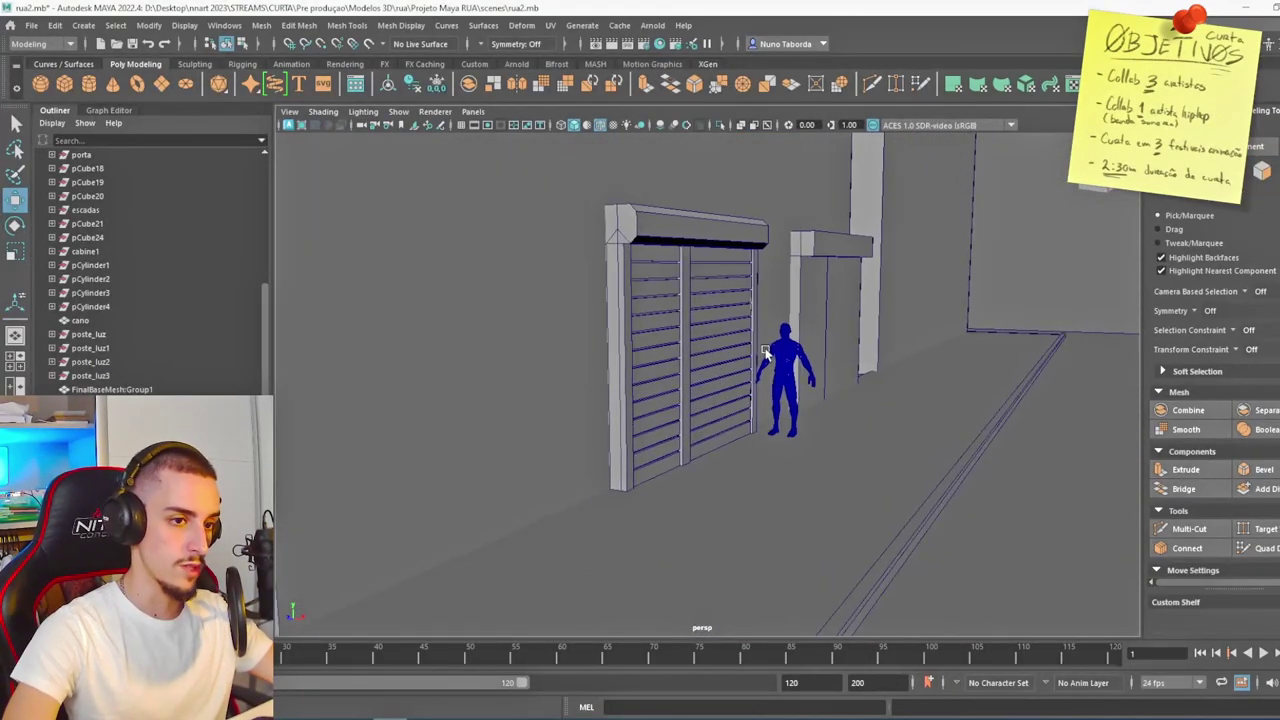
pyautogui.click(651, 370)
pyautogui.moveTo(738, 465); pyautogui.dragTo(744, 464)
pyautogui.scroll(-4, 681, 422)
pyautogui.click(967, 308)
pyautogui.click(780, 308)
pyautogui.scroll(4, 790, 360)
pyautogui.keyDown('alt'); pyautogui.moveTo(803, 416); pyautogui.dragTo(738, 416); pyautogui.keyUp('alt')
pyautogui.scroll(-6, 690, 402)
pyautogui.scroll(-4, 738, 416)
# Create a polygon cube on the wall above the shutter and stretch it into a long horizontal sign box.
pyautogui.click(397, 343)
pyautogui.keyDown('shift'); pyautogui.rightClick(397, 343); pyautogui.keyUp('shift')
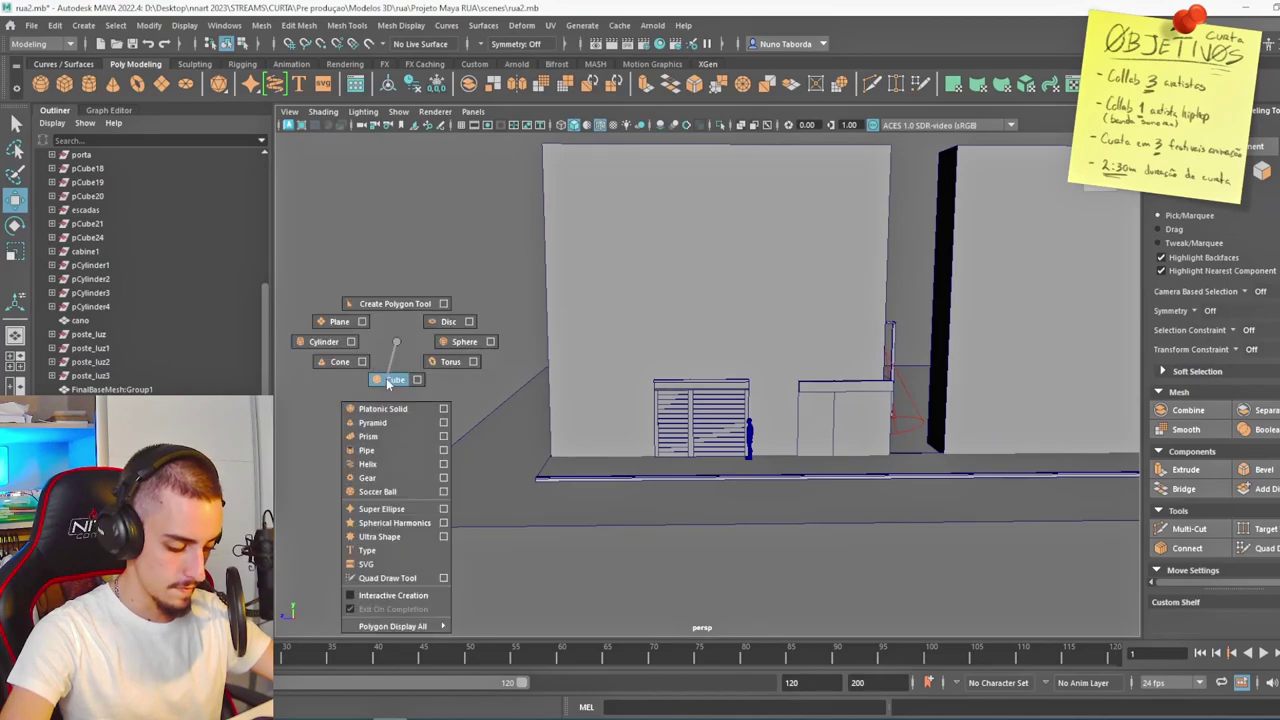
pyautogui.click(389, 381)
pyautogui.scroll(2, 706, 366)
pyautogui.moveTo(912, 421); pyautogui.dragTo(682, 304)
pyautogui.keyDown('alt'); pyautogui.moveTo(690, 304); pyautogui.dragTo(708, 332, button='middle'); pyautogui.keyUp('alt')
pyautogui.scroll(5, 711, 331)
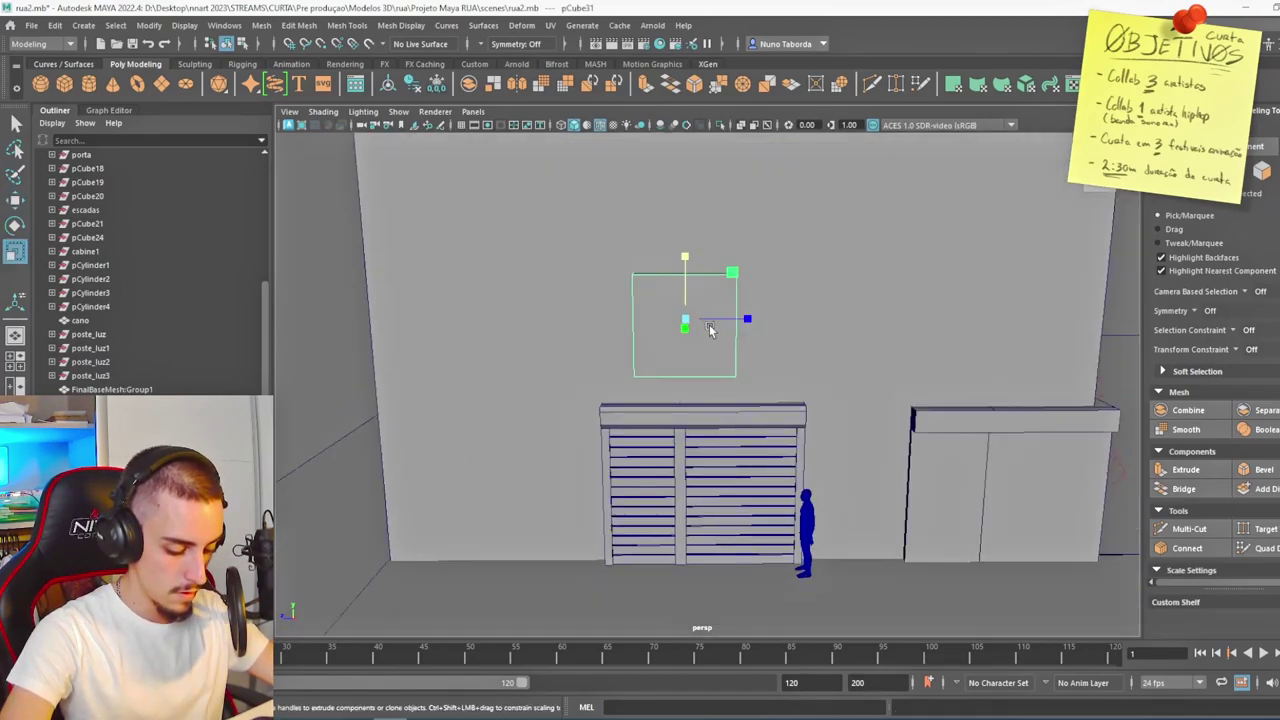
pyautogui.press('r')
pyautogui.moveTo(694, 291); pyautogui.dragTo(783, 295)
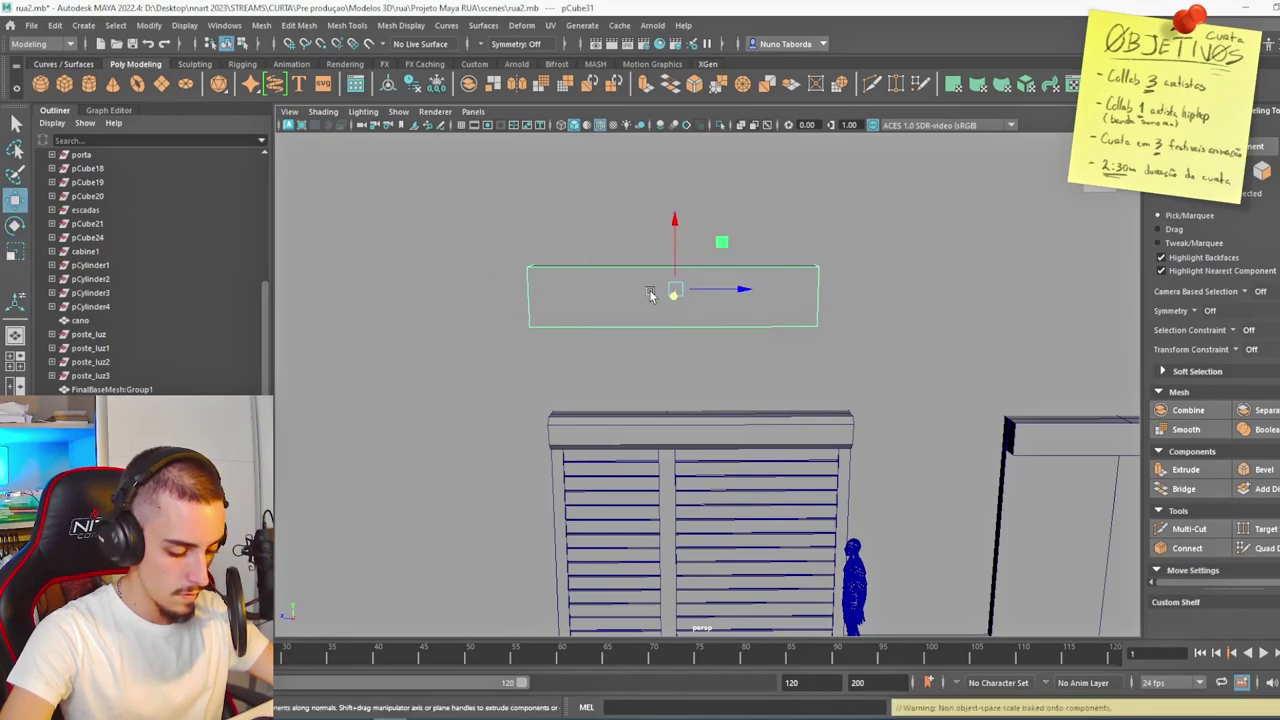
# Bevel the horizontal edge line around the sign box into a central band and adjust the bevel's Fraction.
pyautogui.keyDown('alt'); pyautogui.moveTo(650, 293); pyautogui.dragTo(928, 449); pyautogui.keyUp('alt')
pyautogui.keyDown('shift'); pyautogui.moveTo(882, 413); pyautogui.dragTo(928, 492, button='right'); pyautogui.keyUp('shift')
pyautogui.keyDown('shift'); pyautogui.moveTo(948, 416); pyautogui.dragTo(946, 421, button='right'); pyautogui.keyUp('shift')
pyautogui.keyDown('alt'); pyautogui.moveTo(946, 425); pyautogui.dragTo(850, 448); pyautogui.keyUp('alt')
pyautogui.moveTo(1074, 568); pyautogui.dragTo(1128, 568)
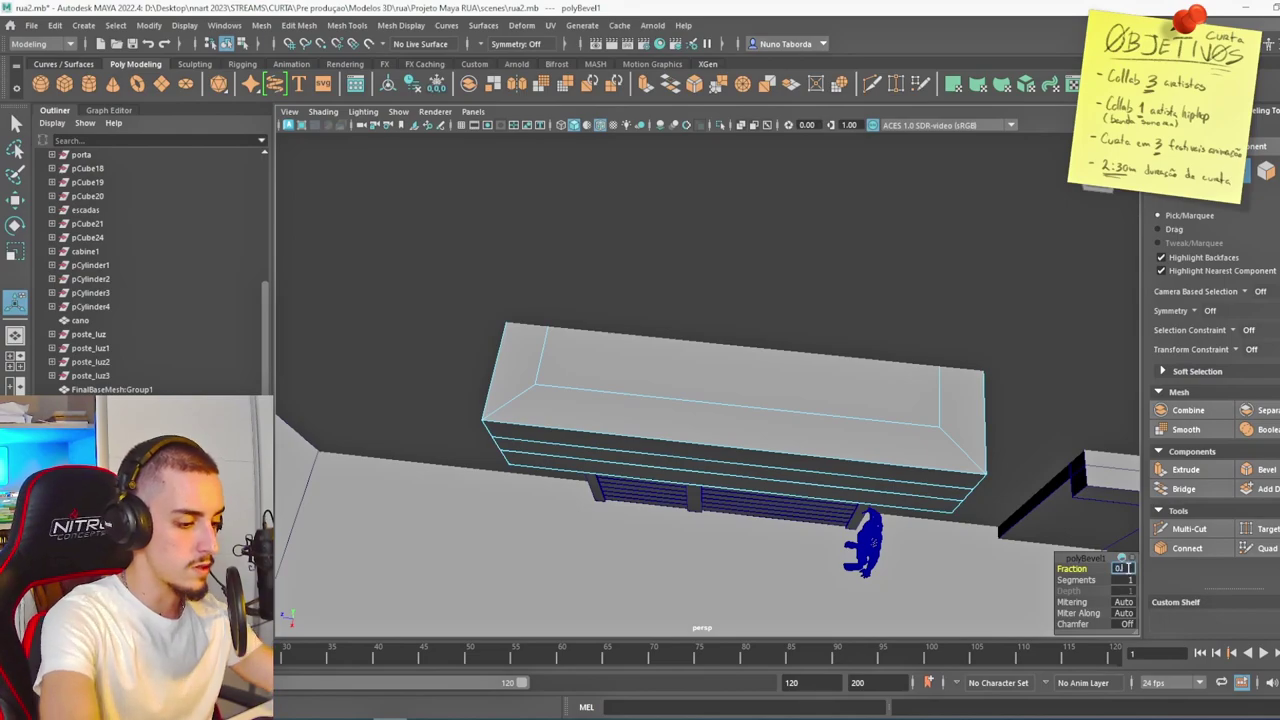
pyautogui.press('Return')
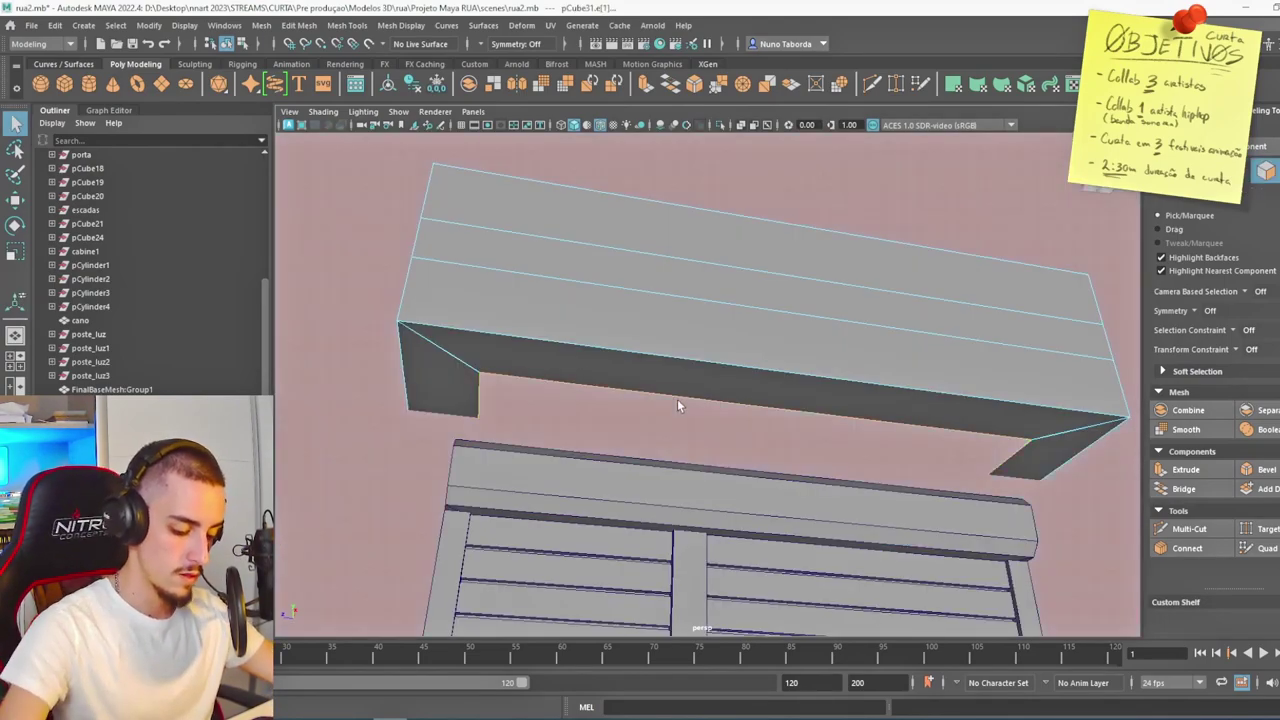
pyautogui.keyDown('alt'); pyautogui.moveTo(677, 399); pyautogui.dragTo(613, 383); pyautogui.keyUp('alt')
pyautogui.scroll(-4, 697, 386)
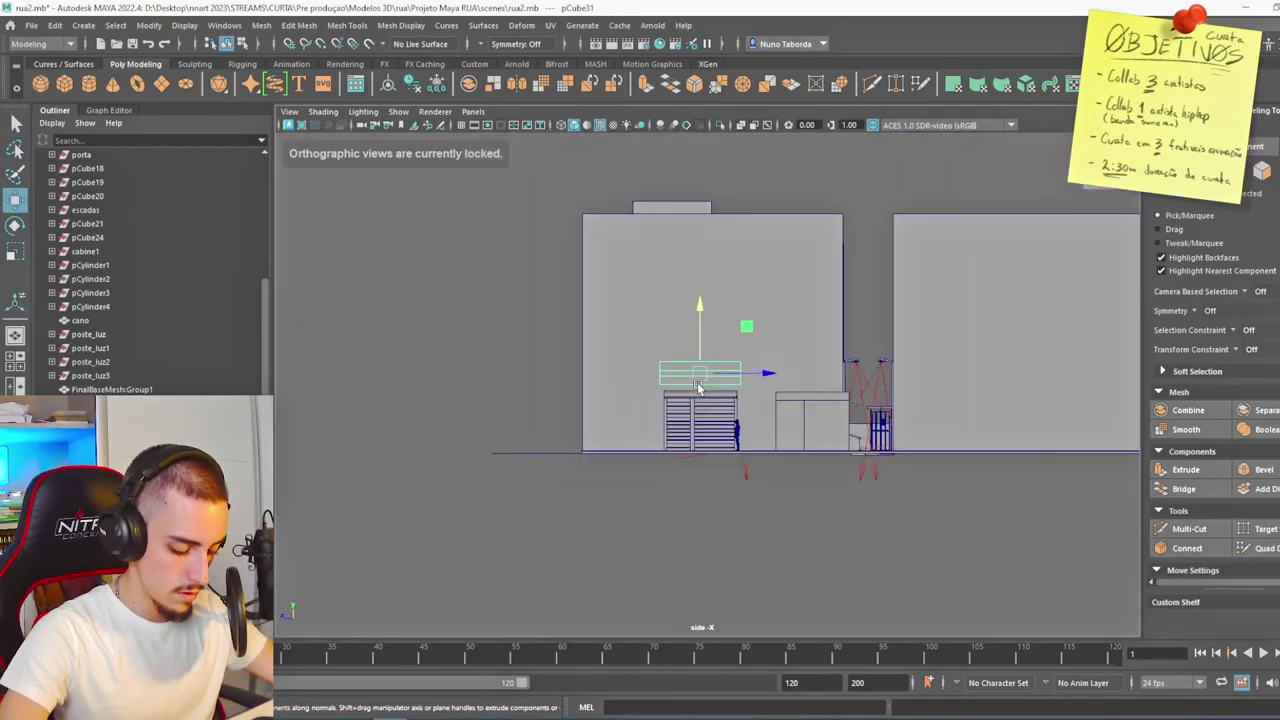
pyautogui.scroll(3, 696, 387)
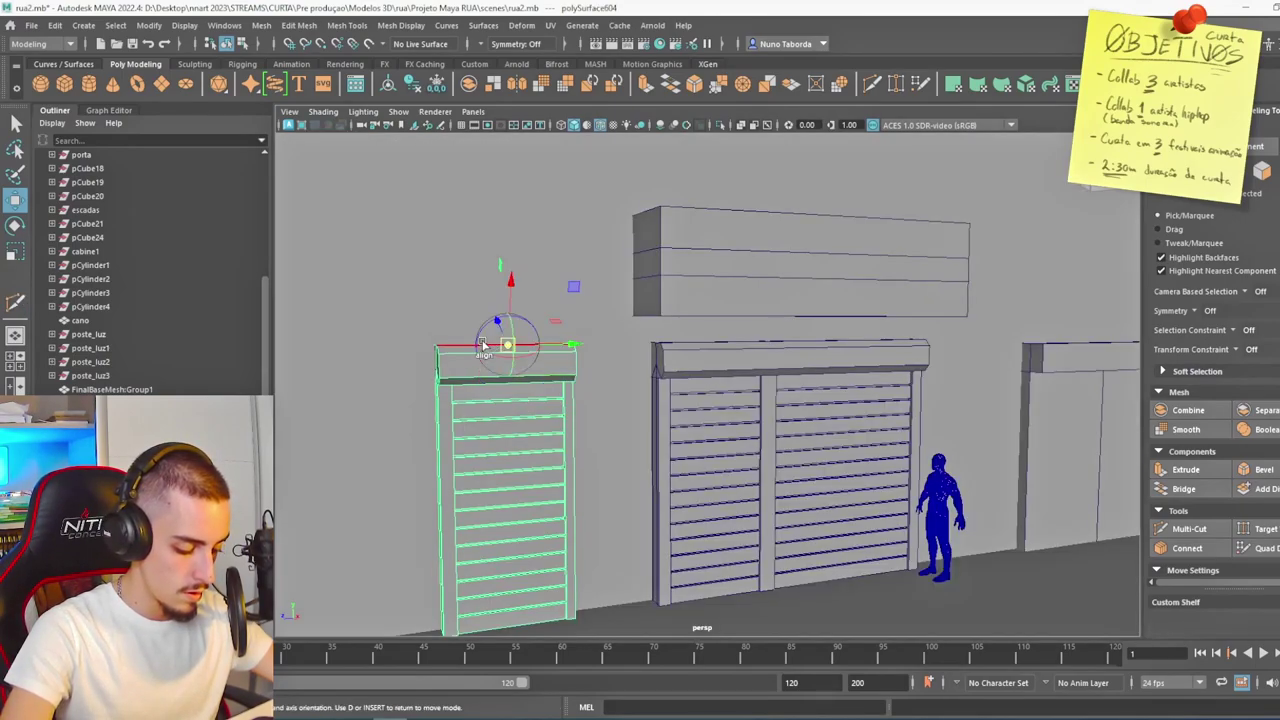
pyautogui.keyDown('alt'); pyautogui.moveTo(525, 404); pyautogui.dragTo(652, 442); pyautogui.keyUp('alt')
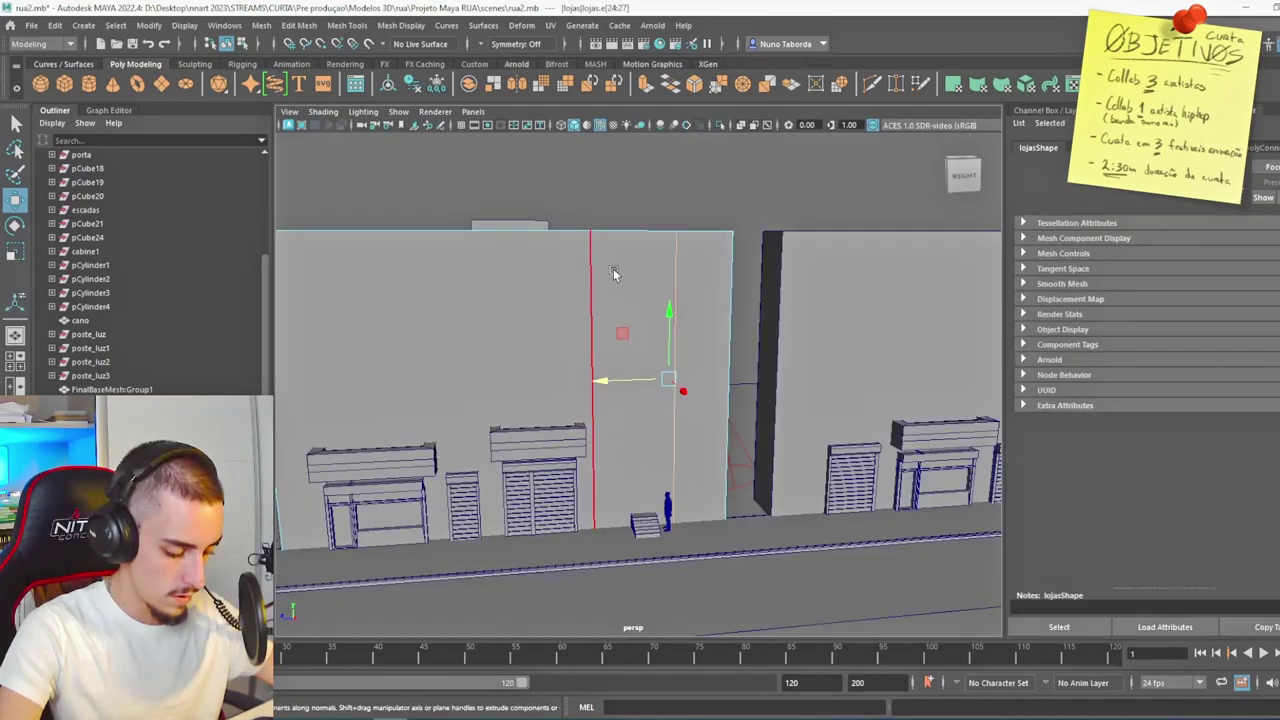
# Extrude the narrow vertical wall face behind the door steps on the shop building.
pyautogui.moveTo(614, 271); pyautogui.dragTo(612, 306, button='right')
pyautogui.click(640, 435)
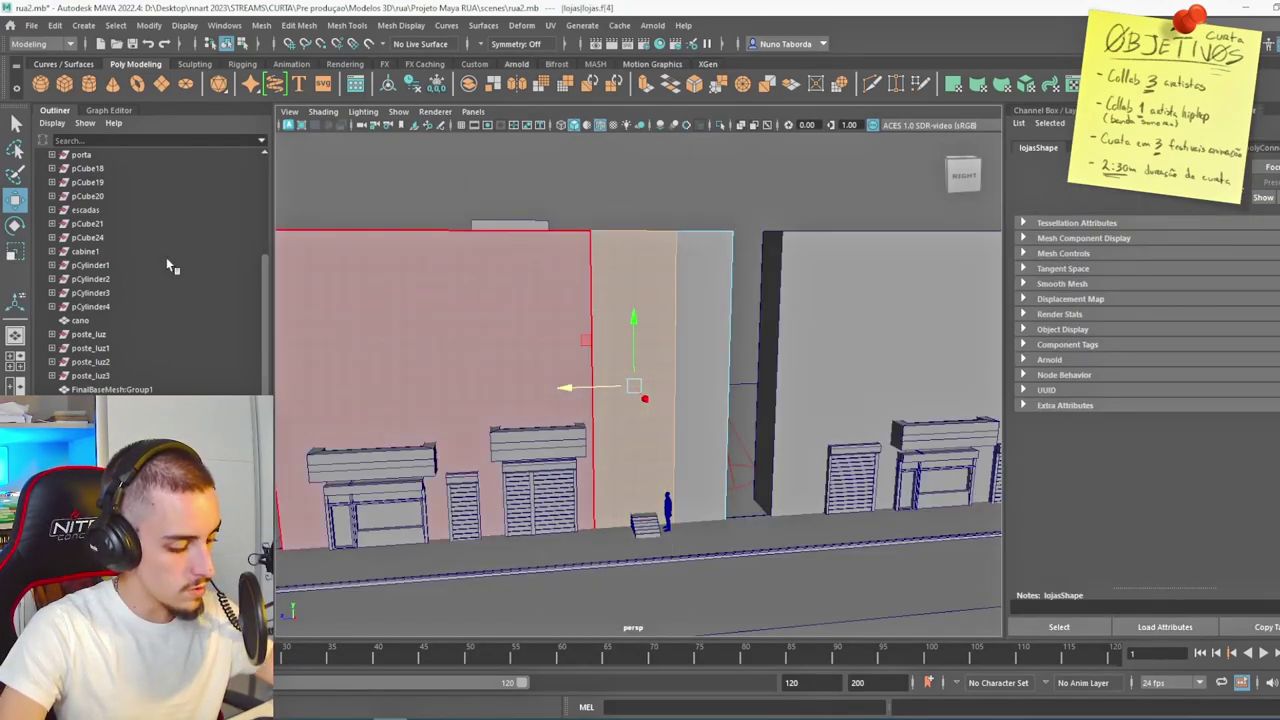
pyautogui.hotkey('ctrl', 'e')
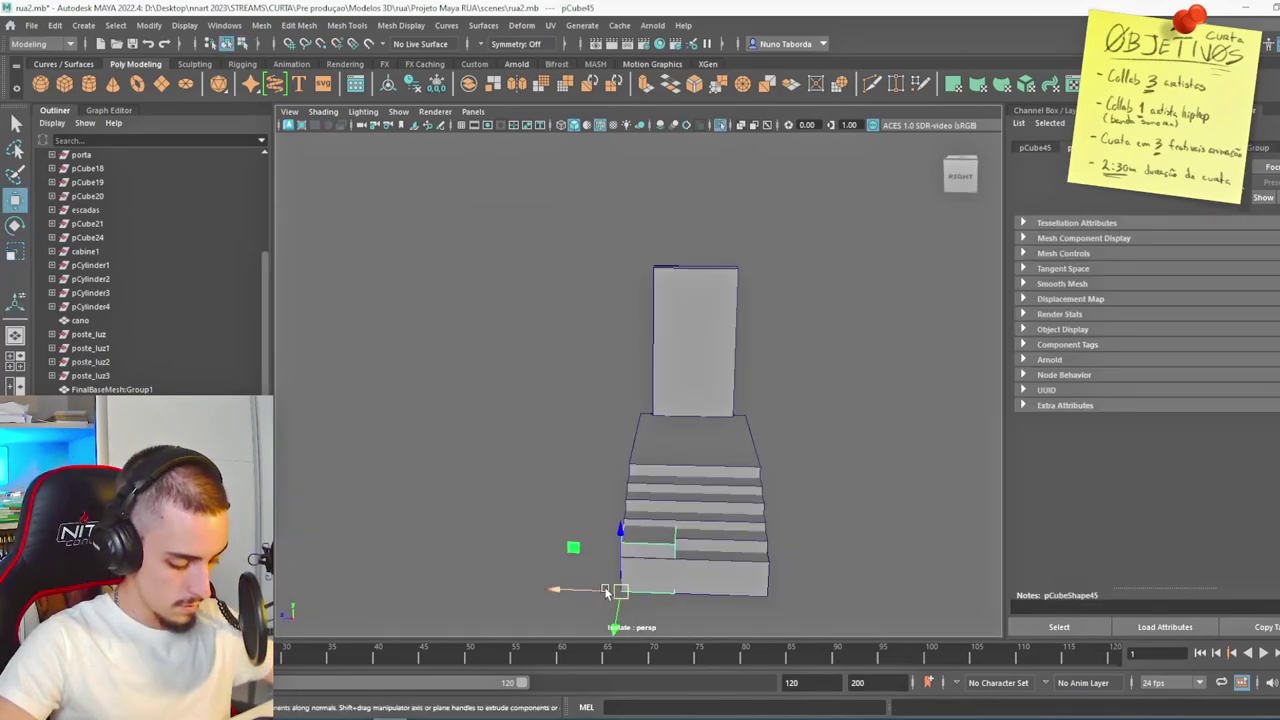
# Scale the cube beside the steps into a tall door pillar and lower the side panel's outer top corner to follow the stairs.
pyautogui.moveTo(608, 591); pyautogui.dragTo(512, 589)
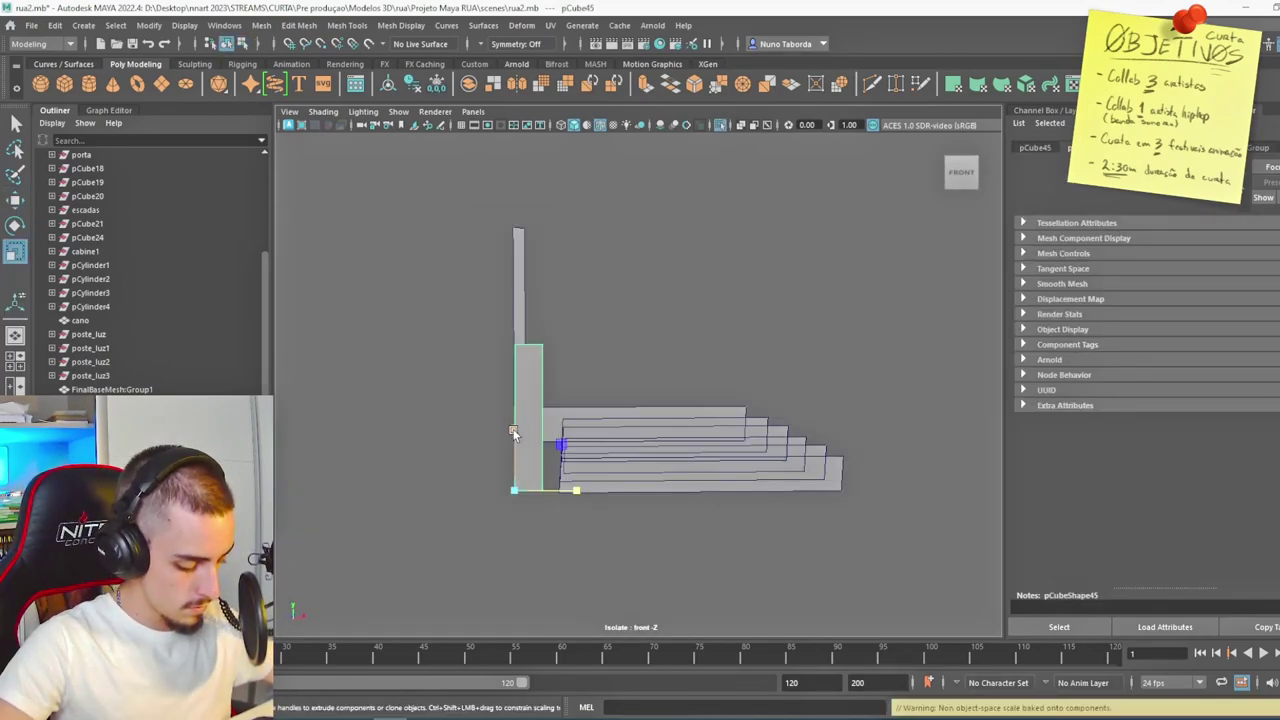
pyautogui.moveTo(514, 430); pyautogui.dragTo(511, 377)
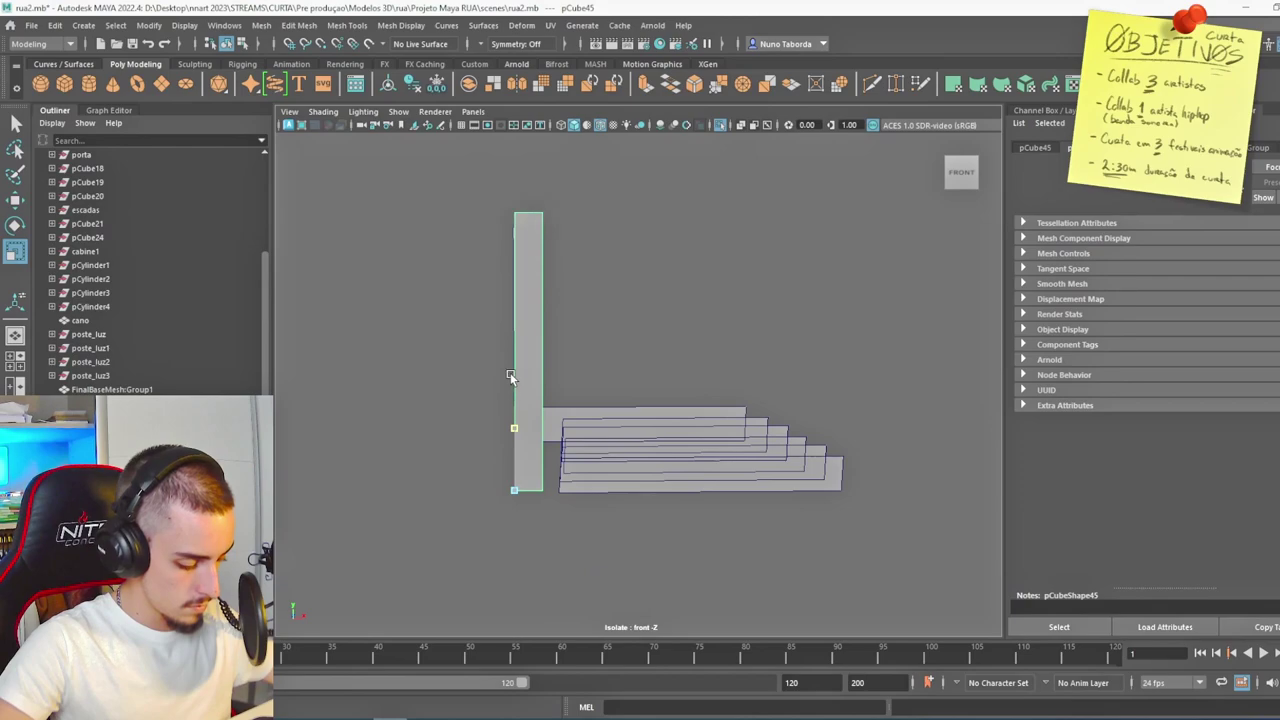
pyautogui.press('space')
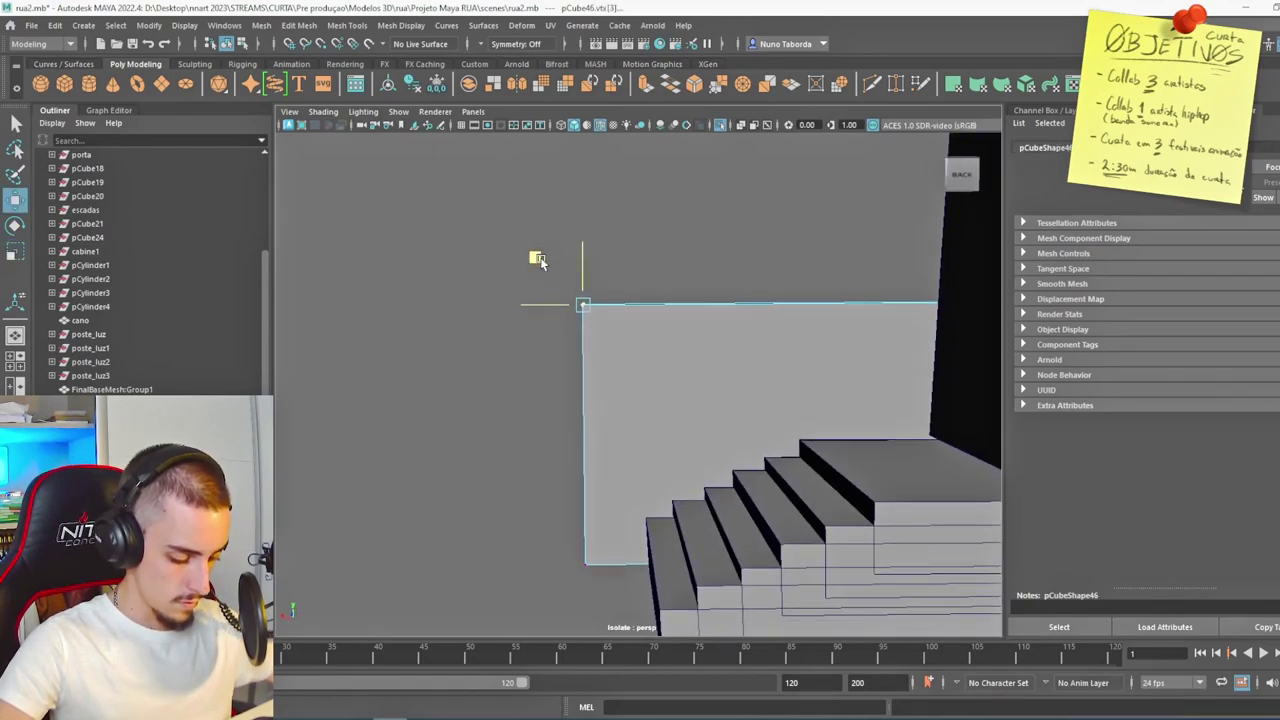
pyautogui.moveTo(541, 262); pyautogui.dragTo(635, 328)
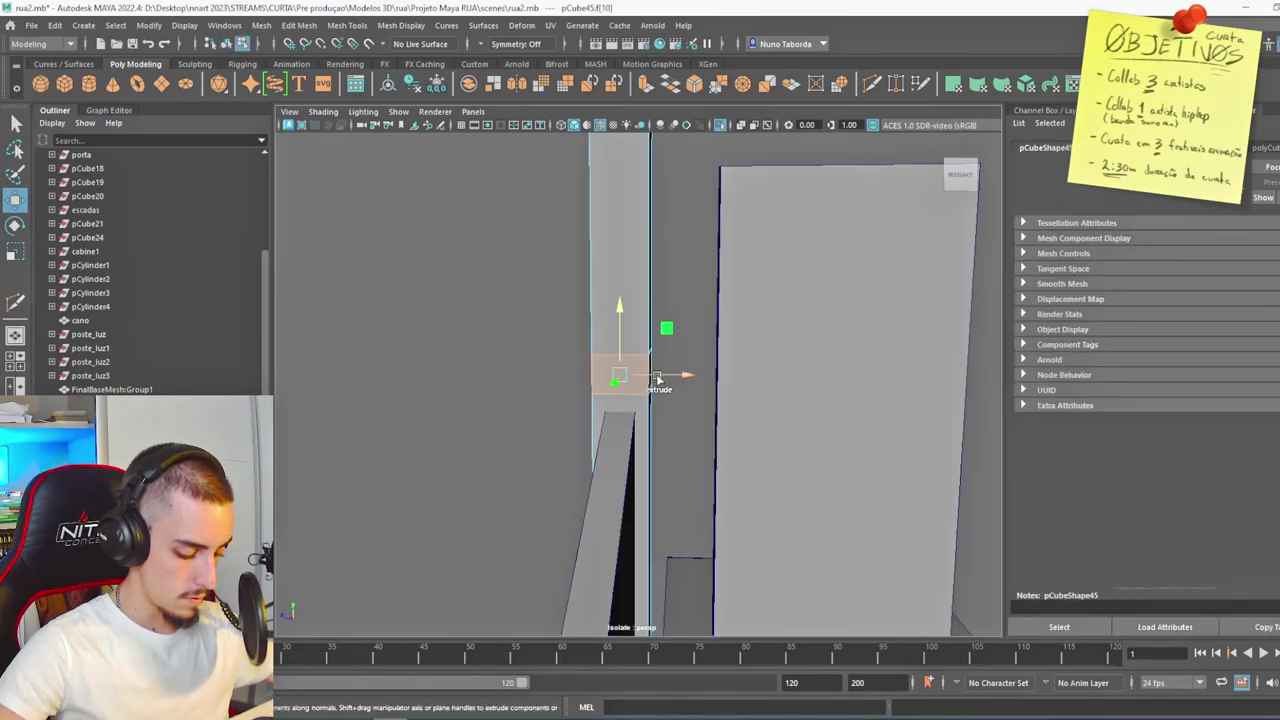
# Extrude the band of pillar faces just above the sloped side wall outward into a projecting collar.
pyautogui.keyDown('alt'); pyautogui.moveTo(657, 377); pyautogui.dragTo(668, 384); pyautogui.keyUp('alt')
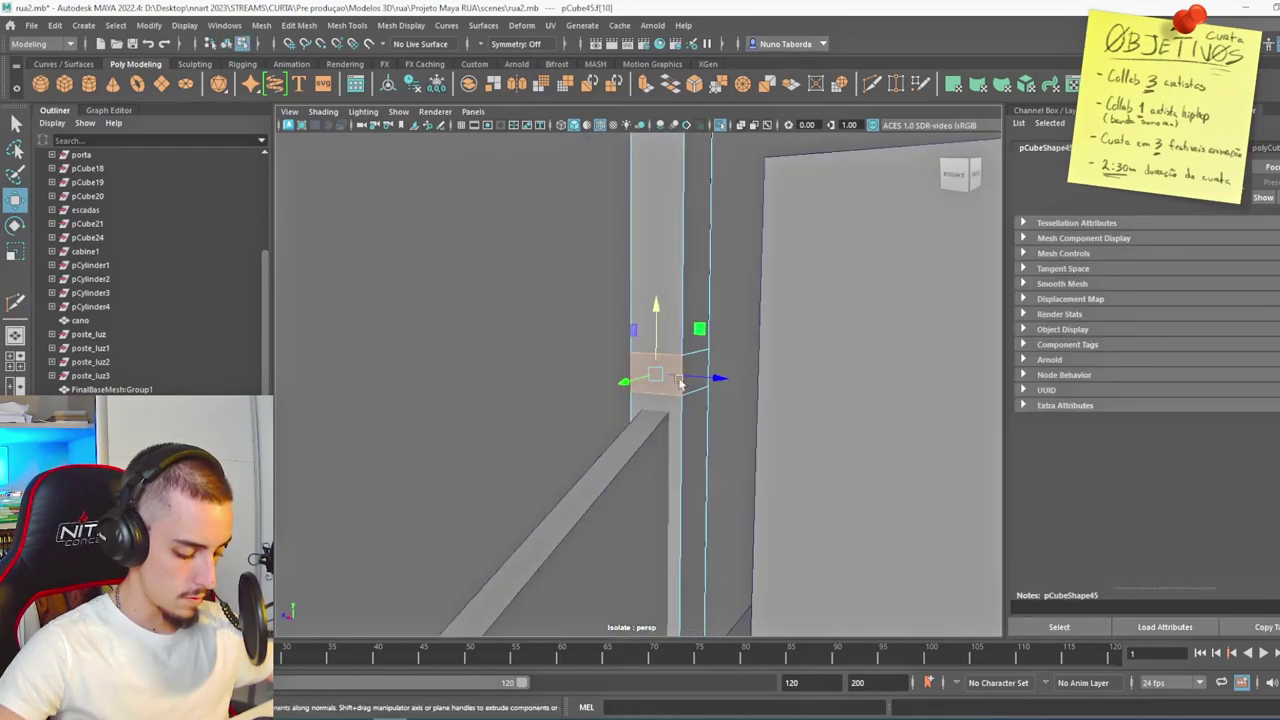
pyautogui.keyDown('alt'); pyautogui.moveTo(571, 360); pyautogui.dragTo(750, 364); pyautogui.keyUp('alt')
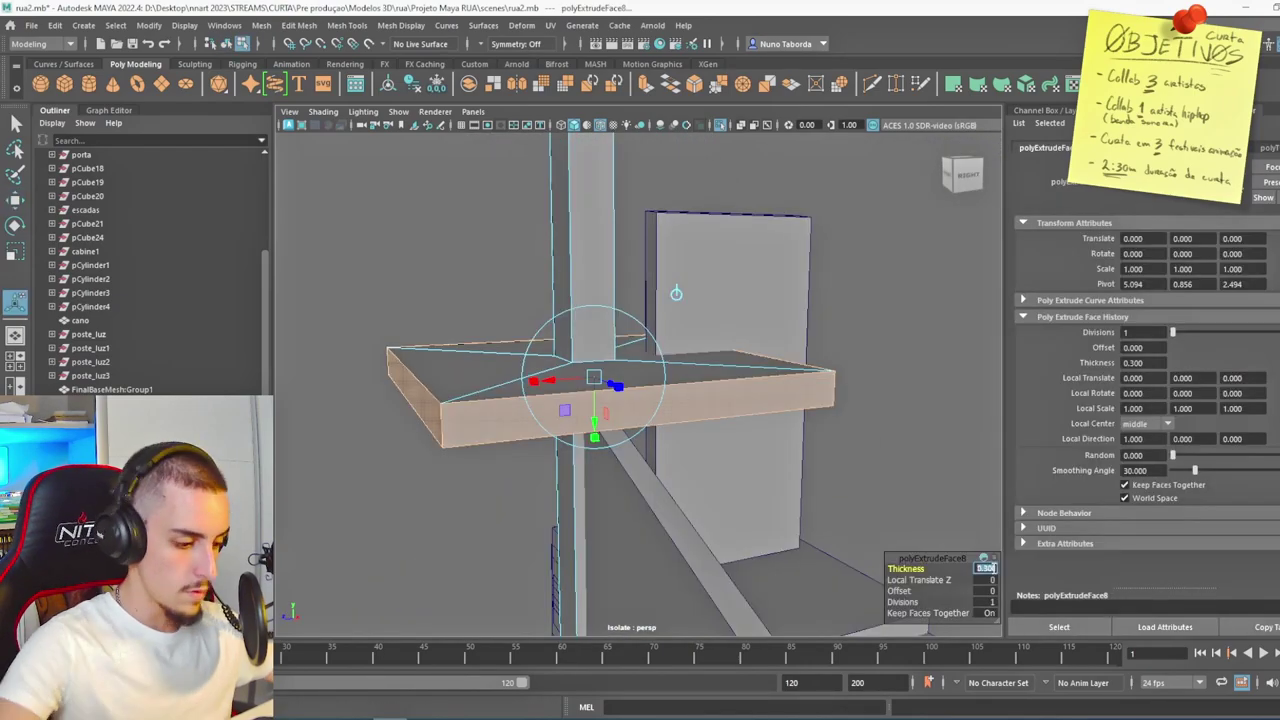
pyautogui.press('Return')
pyautogui.keyDown('alt'); pyautogui.moveTo(830, 382); pyautogui.dragTo(710, 360); pyautogui.keyUp('alt')
# Extrude the sloped side wall's front end face into a post and extrude the post's top face upward.
pyautogui.scroll(-3, 637, 309)
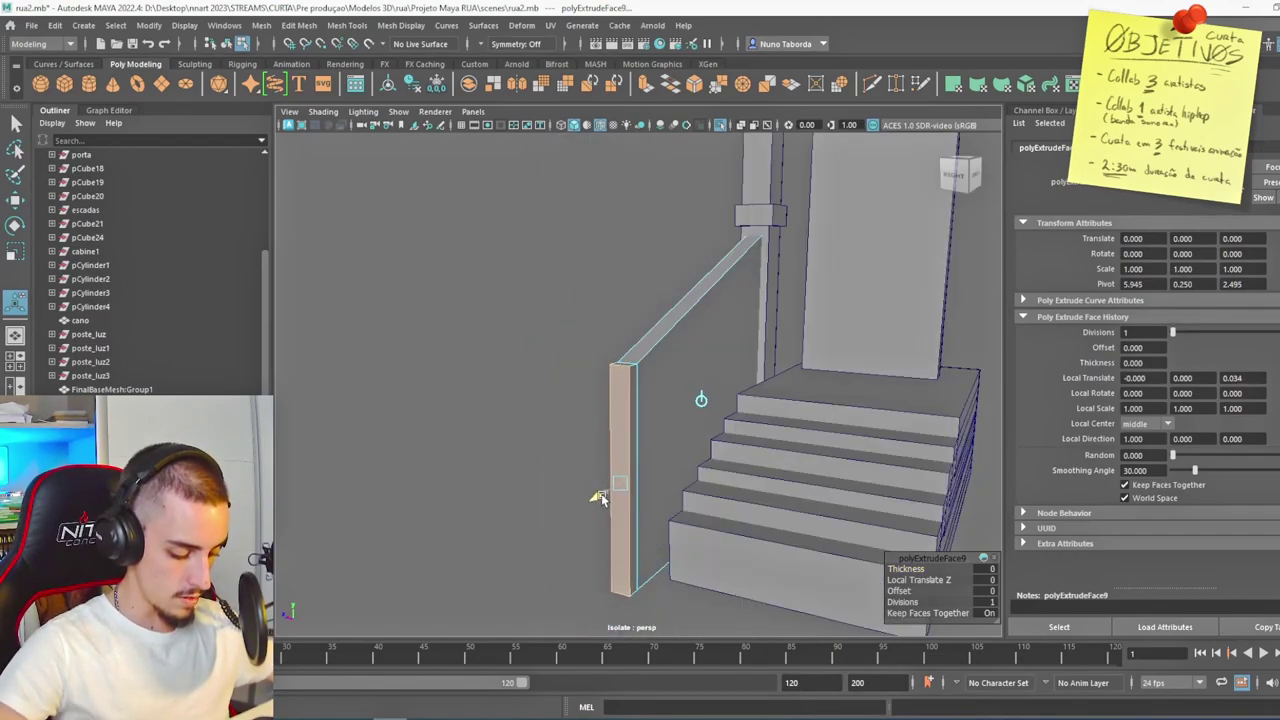
pyautogui.keyDown('alt'); pyautogui.moveTo(597, 500); pyautogui.dragTo(650, 330); pyautogui.keyUp('alt')
pyautogui.hotkey('ctrl', 'e')
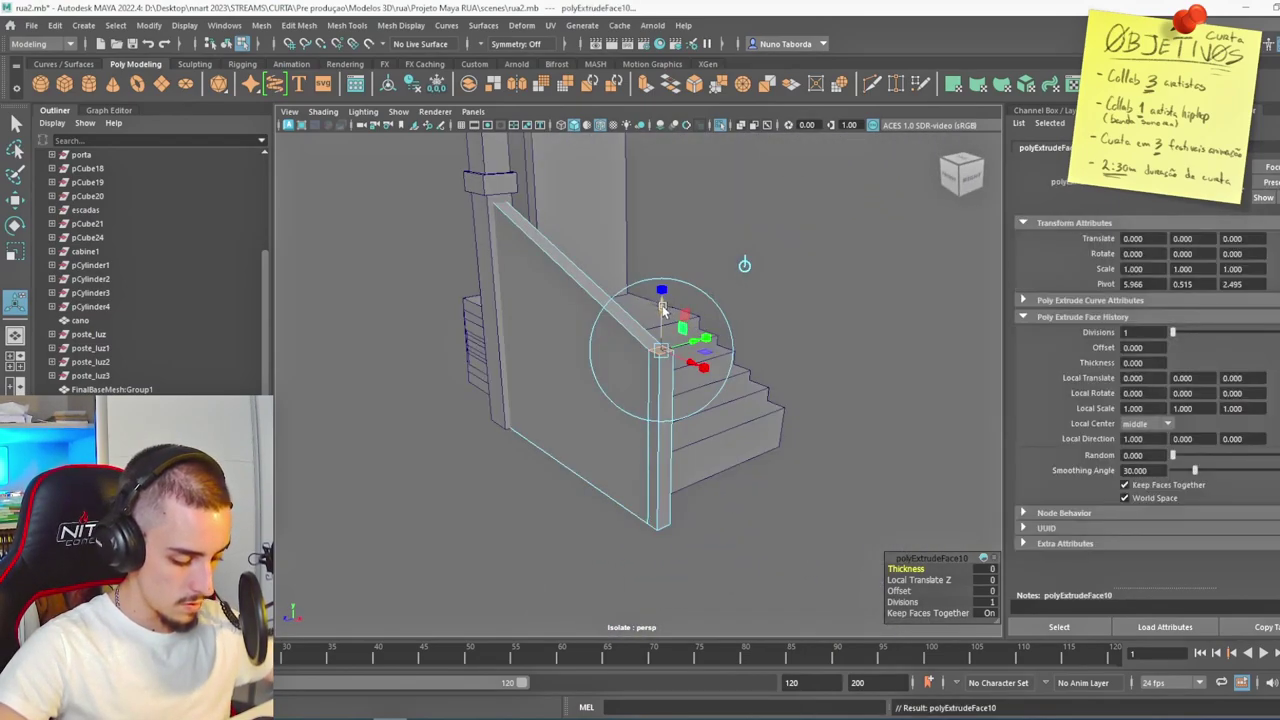
pyautogui.keyDown('alt'); pyautogui.moveTo(840, 278); pyautogui.dragTo(640, 282); pyautogui.keyUp('alt')
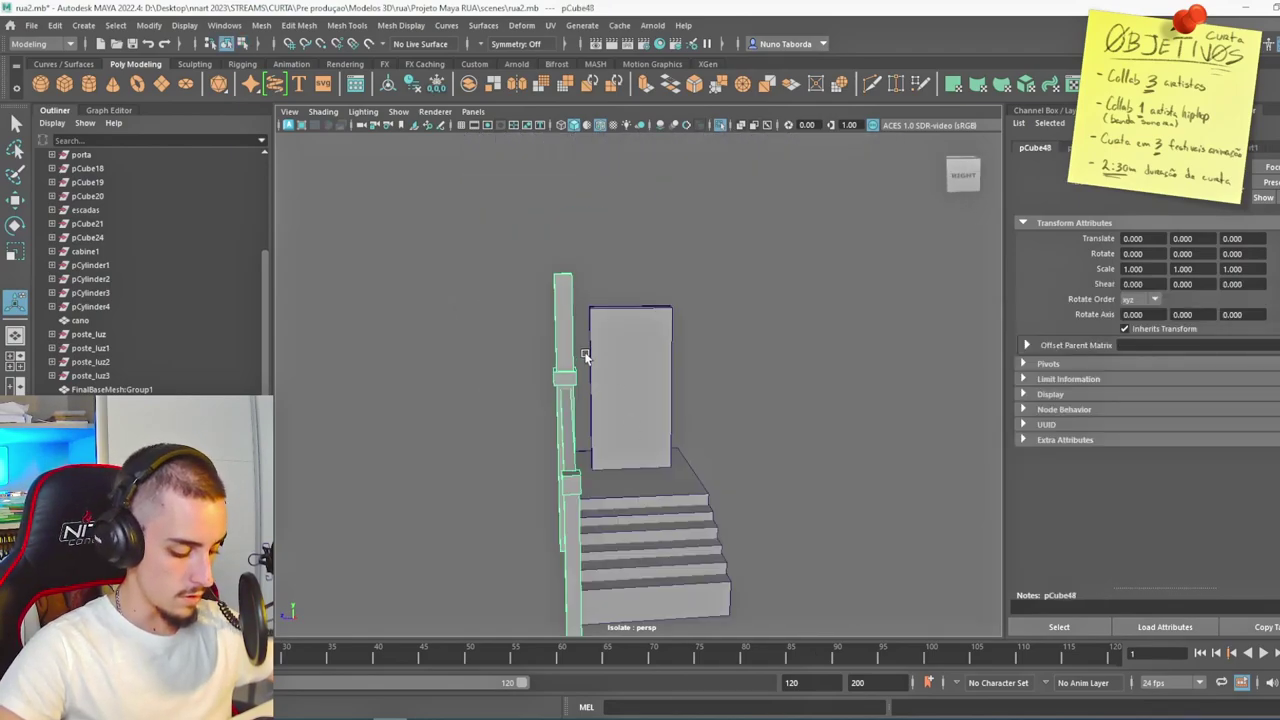
# Move the copied pillar and railing to the opposite side of the entrance steps, at Translate Z -0.630.
pyautogui.keyDown('alt'); pyautogui.moveTo(585, 356); pyautogui.dragTo(493, 279, button='middle'); pyautogui.keyUp('alt')
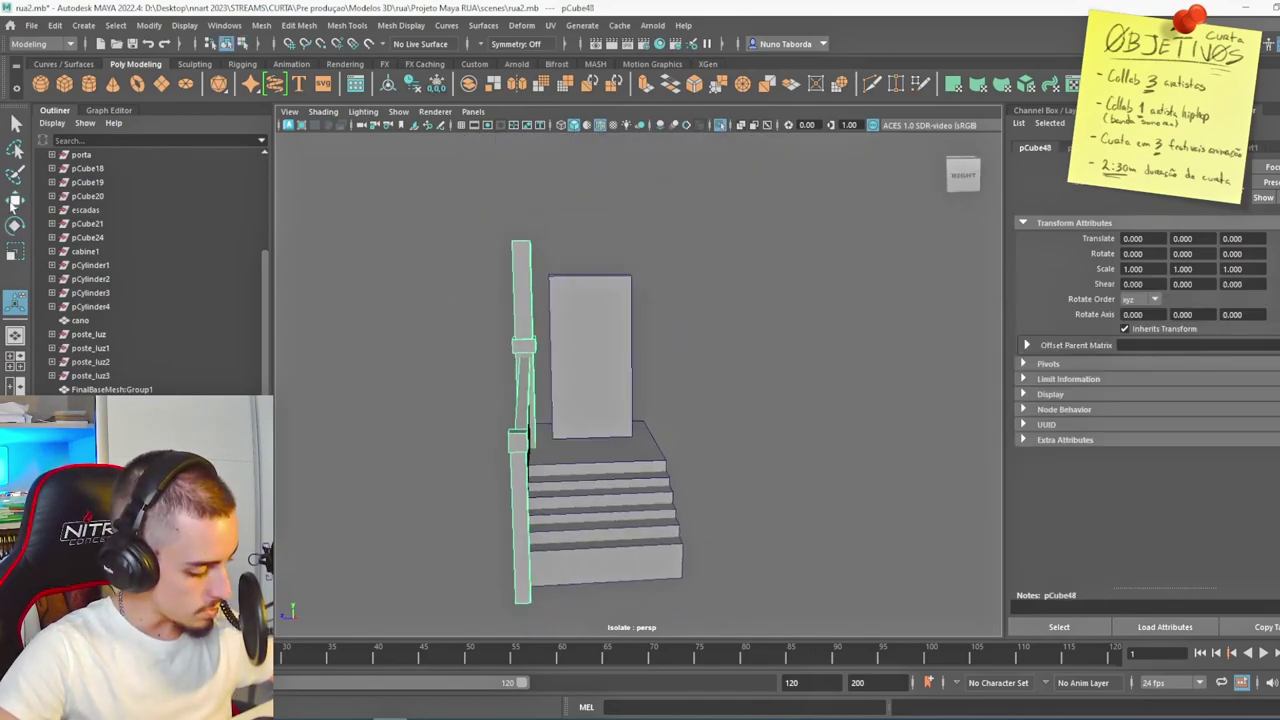
pyautogui.moveTo(587, 400); pyautogui.dragTo(745, 440)
pyautogui.scroll(3, 724, 459)
pyautogui.moveTo(766, 409); pyautogui.dragTo(776, 409)
# Select the top vertices of both door pillars and raise them together to make the pillars taller.
pyautogui.scroll(4, 690, 400)
pyautogui.keyDown('alt'); pyautogui.moveTo(650, 200); pyautogui.dragTo(638, 313, button='middle'); pyautogui.keyUp('alt')
pyautogui.rightClick(637, 313)
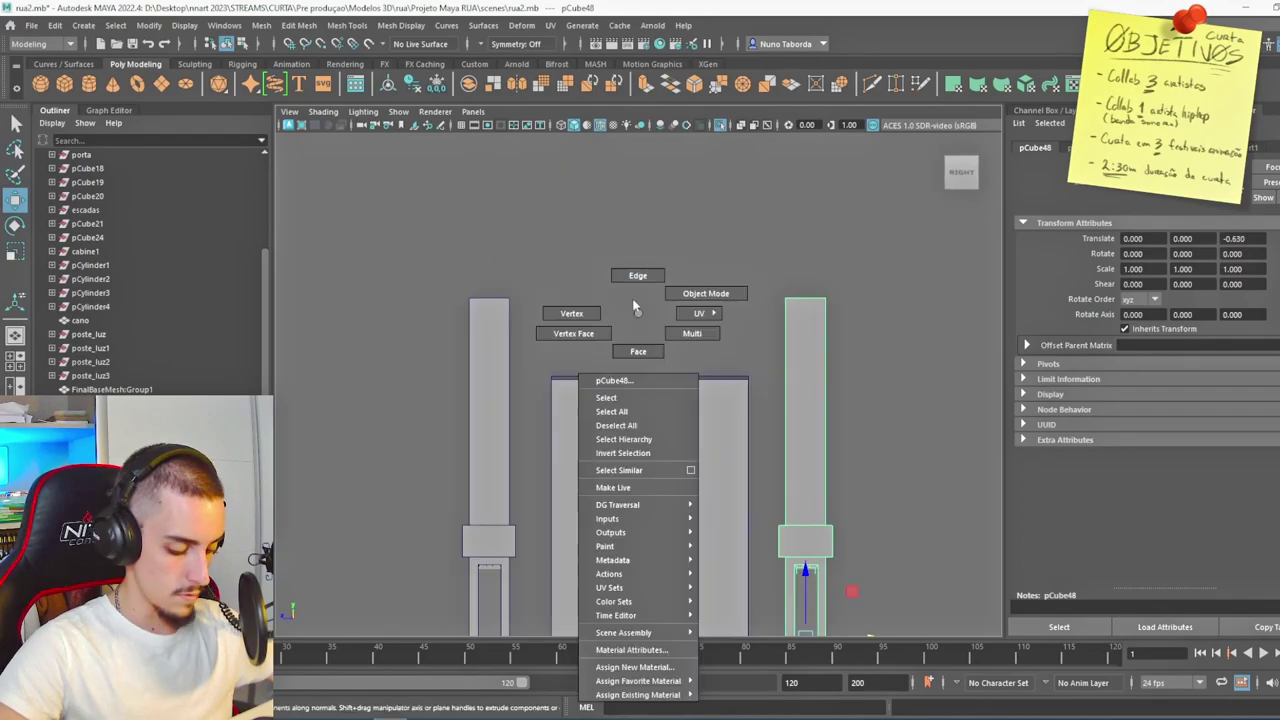
pyautogui.click(575, 315)
pyautogui.moveTo(416, 272); pyautogui.dragTo(852, 335)
pyautogui.moveTo(430, 265); pyautogui.dragTo(870, 335)
pyautogui.moveTo(646, 232); pyautogui.dragTo(646, 155)
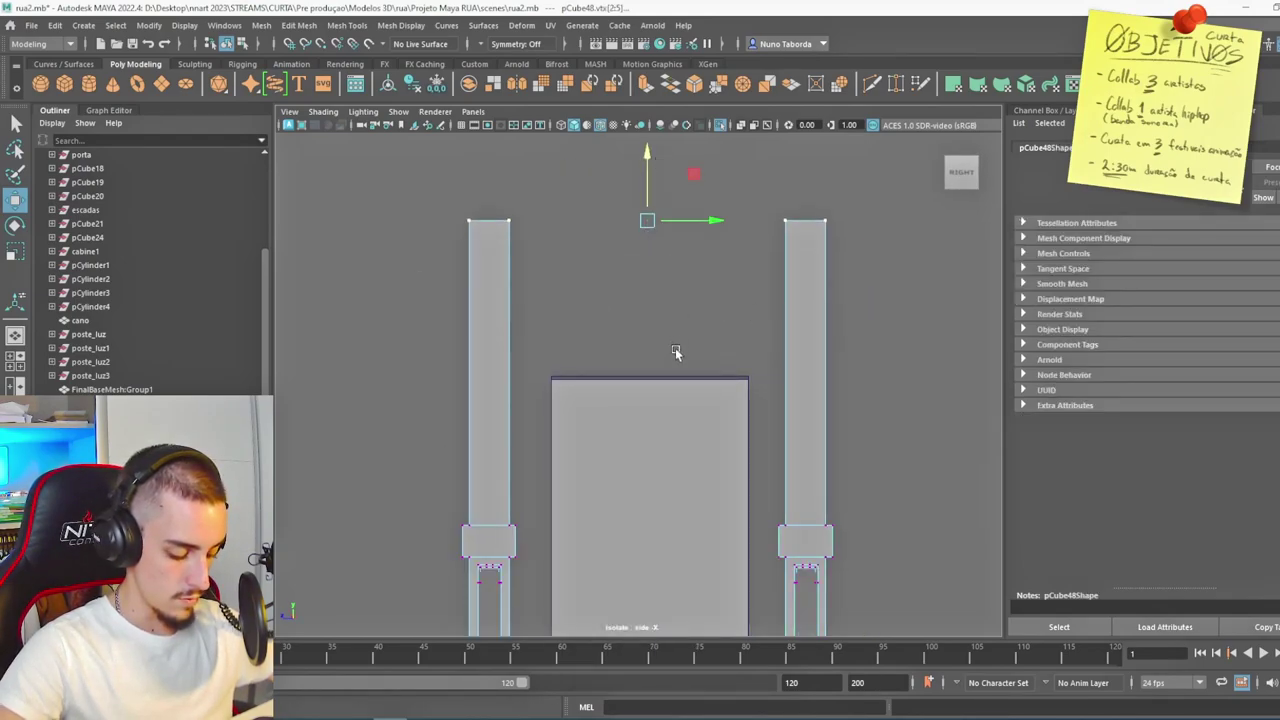
# Create a polygon cube, scale it into a lintel spanning both door pillars, and leave isolation to show the whole street.
pyautogui.scroll(-10, 677, 346)
pyautogui.scroll(4, 640, 368)
pyautogui.click(64, 84)
pyautogui.press('r')
pyautogui.keyDown('alt'); pyautogui.moveTo(623, 403); pyautogui.dragTo(770, 400); pyautogui.keyUp('alt')
pyautogui.scroll(-8, 698, 380)
pyautogui.press('r')
pyautogui.moveTo(485, 270); pyautogui.dragTo(824, 650)
pyautogui.hotkey('ctrl', '1')
pyautogui.keyDown('alt'); pyautogui.moveTo(796, 594); pyautogui.dragTo(811, 603); pyautogui.keyUp('alt')
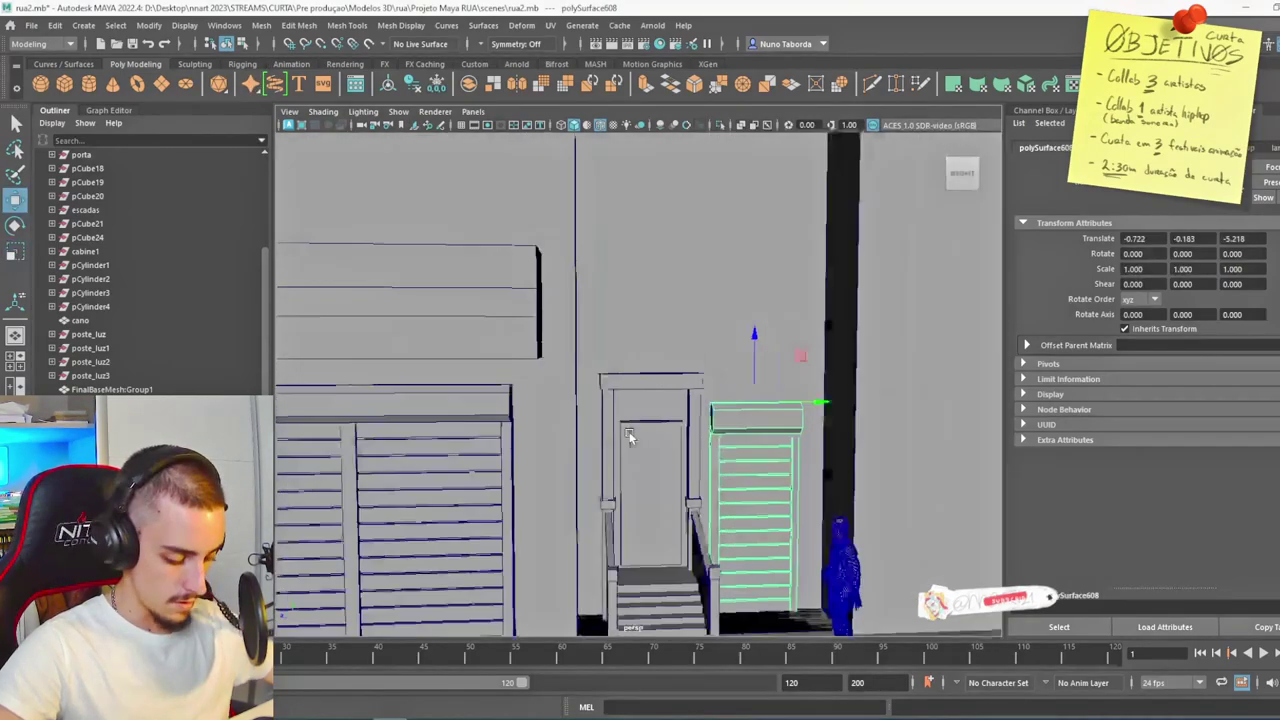
# Undo the latest changes to the narrow roller shutter beside the entrance.
pyautogui.scroll(2, 630, 436)
pyautogui.keyDown('alt'); pyautogui.moveTo(624, 449); pyautogui.dragTo(626, 411, button='middle'); pyautogui.keyUp('alt')
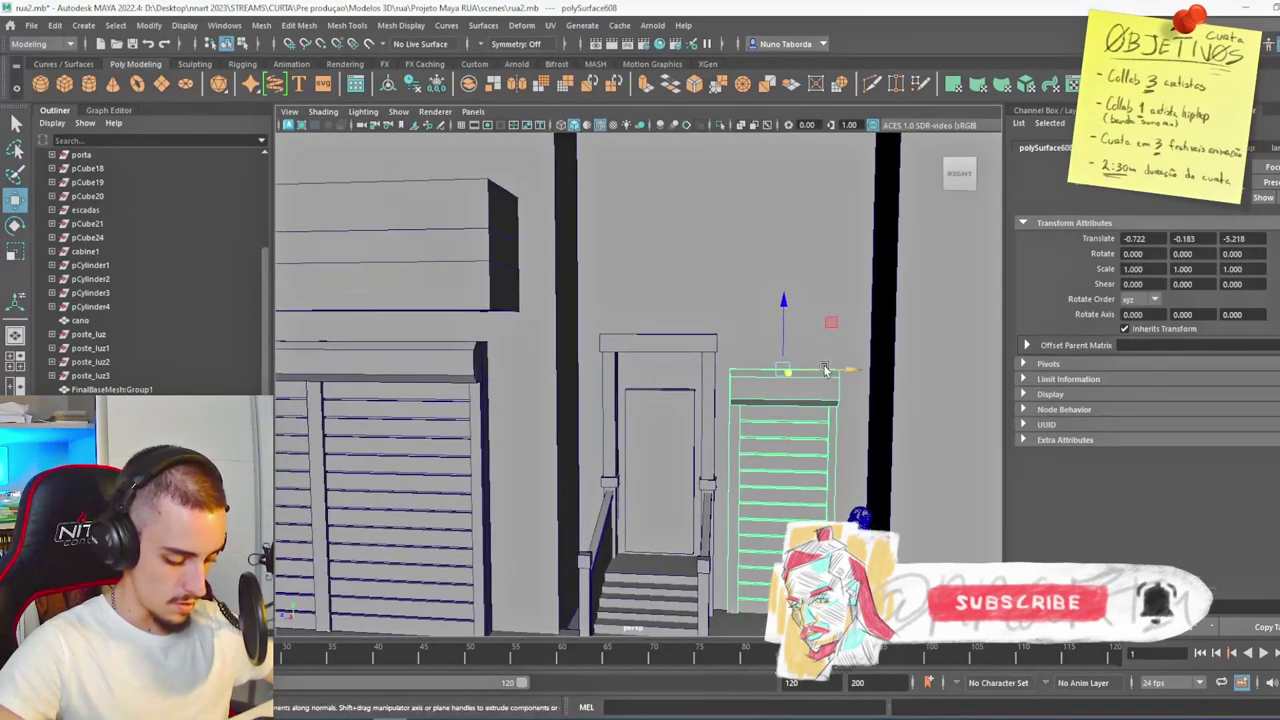
pyautogui.hotkey('ctrl', 'z')
pyautogui.hotkey('ctrl', 'z')
pyautogui.hotkey('ctrl', 'z')
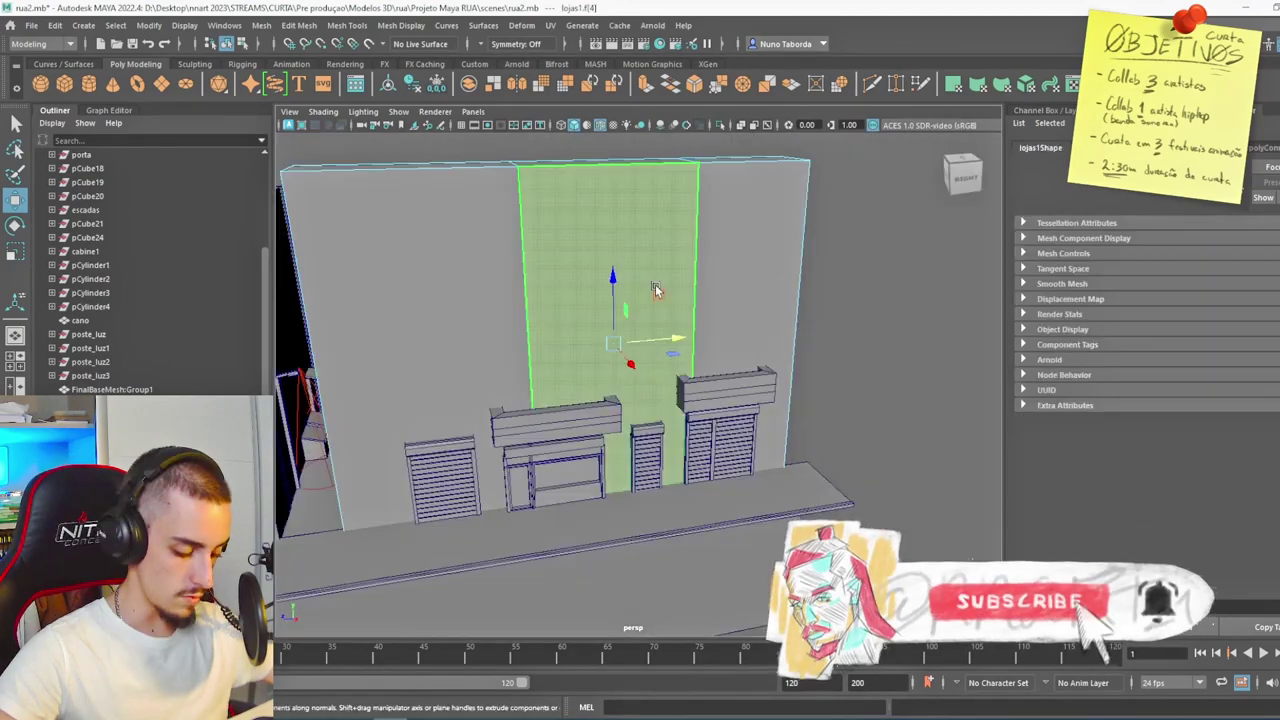
# Extrude the middle wall face of the shop building to offset it from the neighbouring facade sections.
pyautogui.keyDown('shift'); pyautogui.rightClick(804, 306); pyautogui.keyUp('shift')
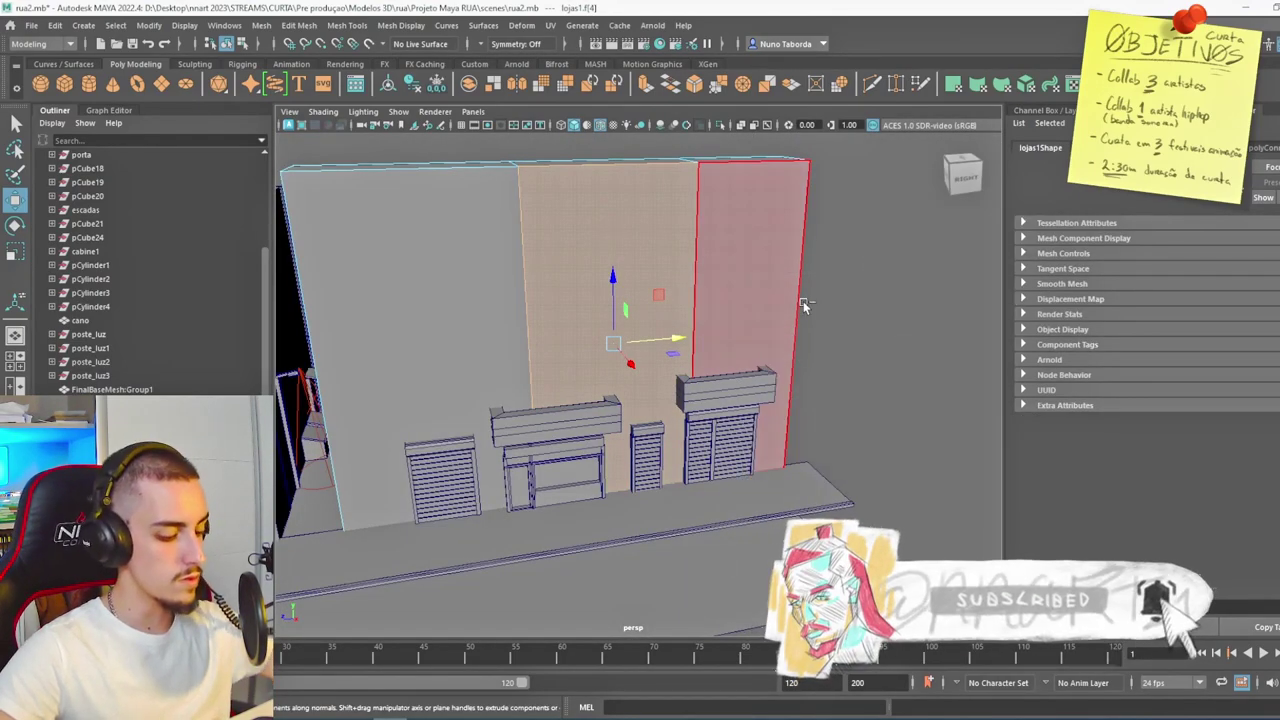
pyautogui.hotkey('ctrl', 'e')
pyautogui.moveTo(627, 361); pyautogui.dragTo(605, 341)
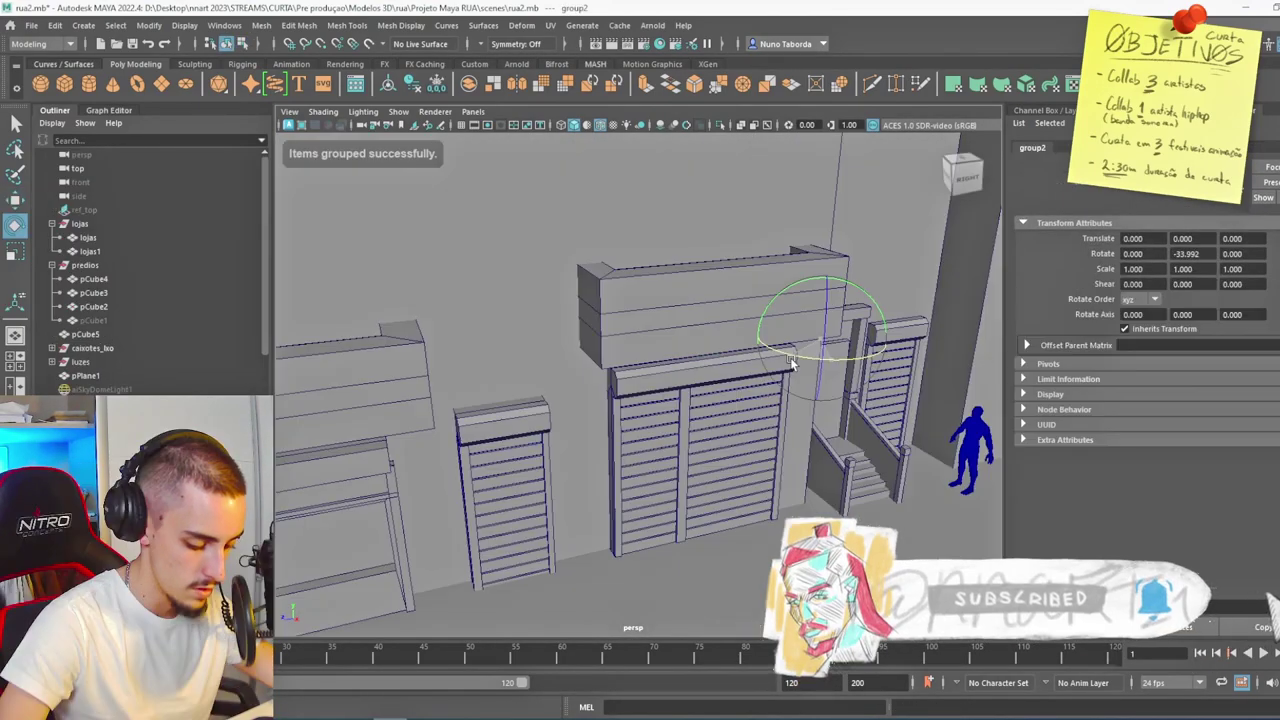
# Undo the street light group's last rotation and move its copy along the facade beside the narrow shutter, to Translate Z -10.101.
pyautogui.hotkey('ctrl', 'z')
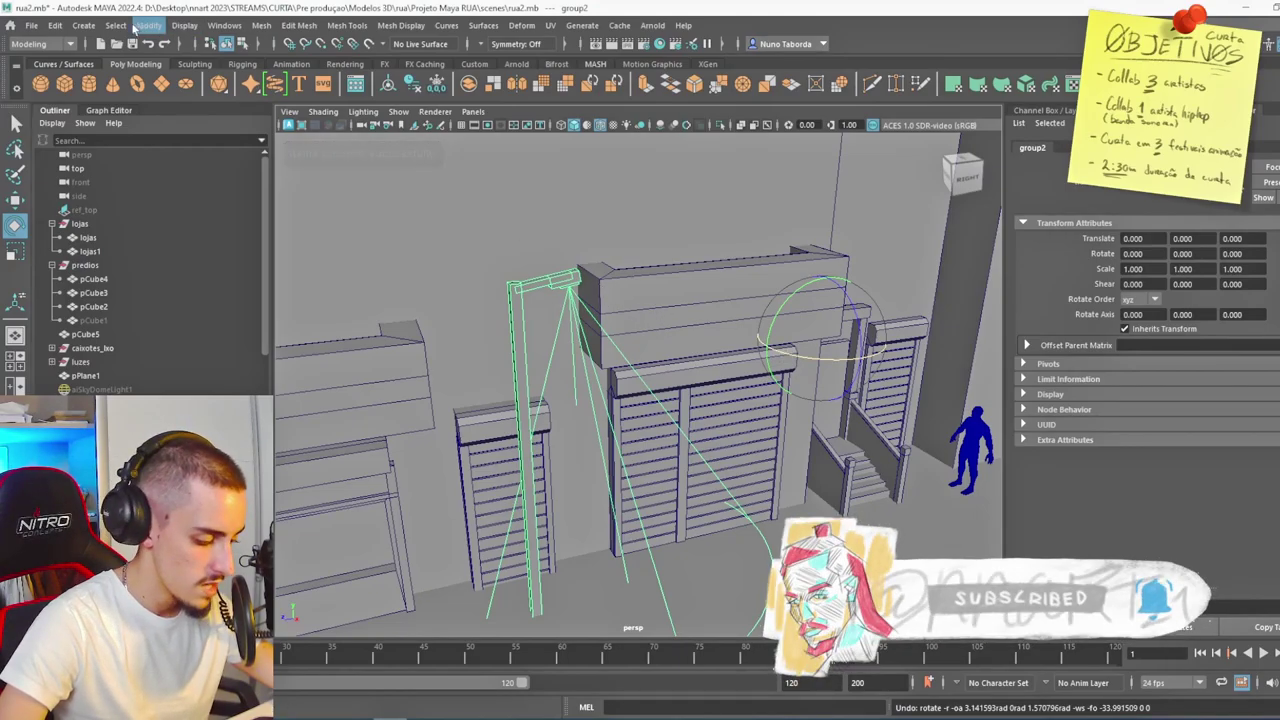
pyautogui.click(141, 27)
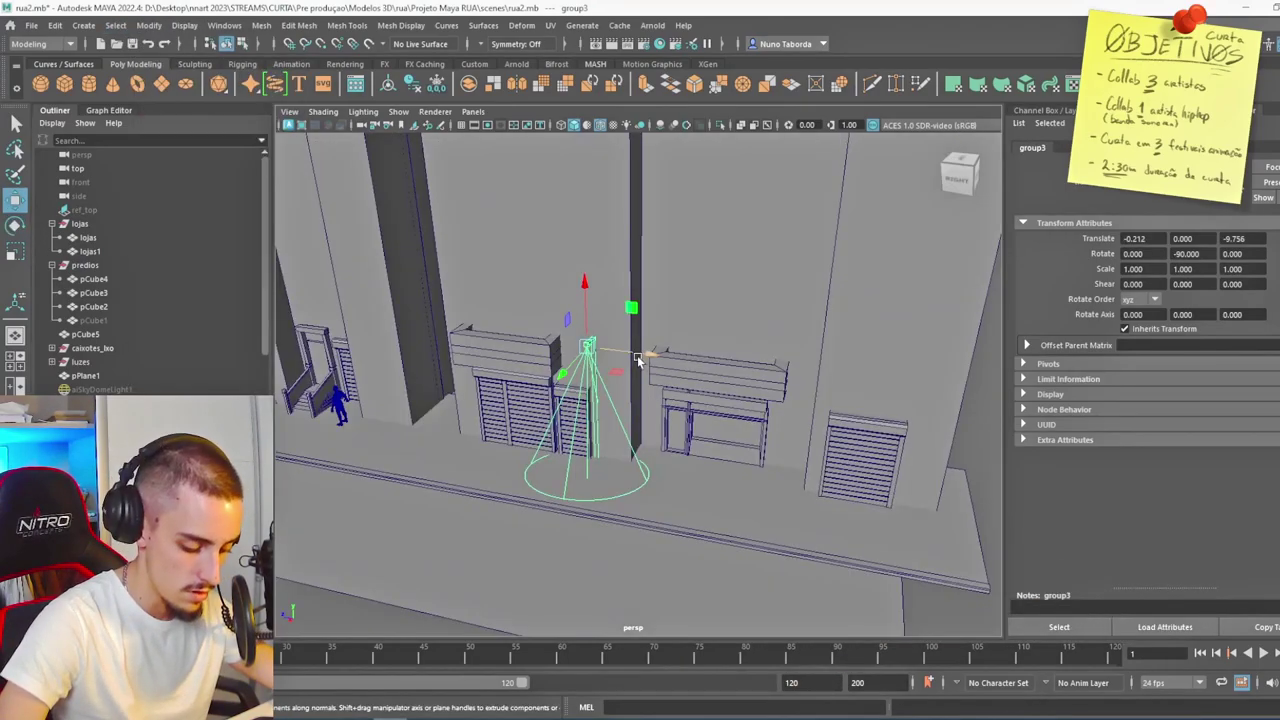
pyautogui.moveTo(645, 359); pyautogui.dragTo(672, 357)
pyautogui.keyDown('alt'); pyautogui.moveTo(560, 382); pyautogui.dragTo(568, 386); pyautogui.keyUp('alt')
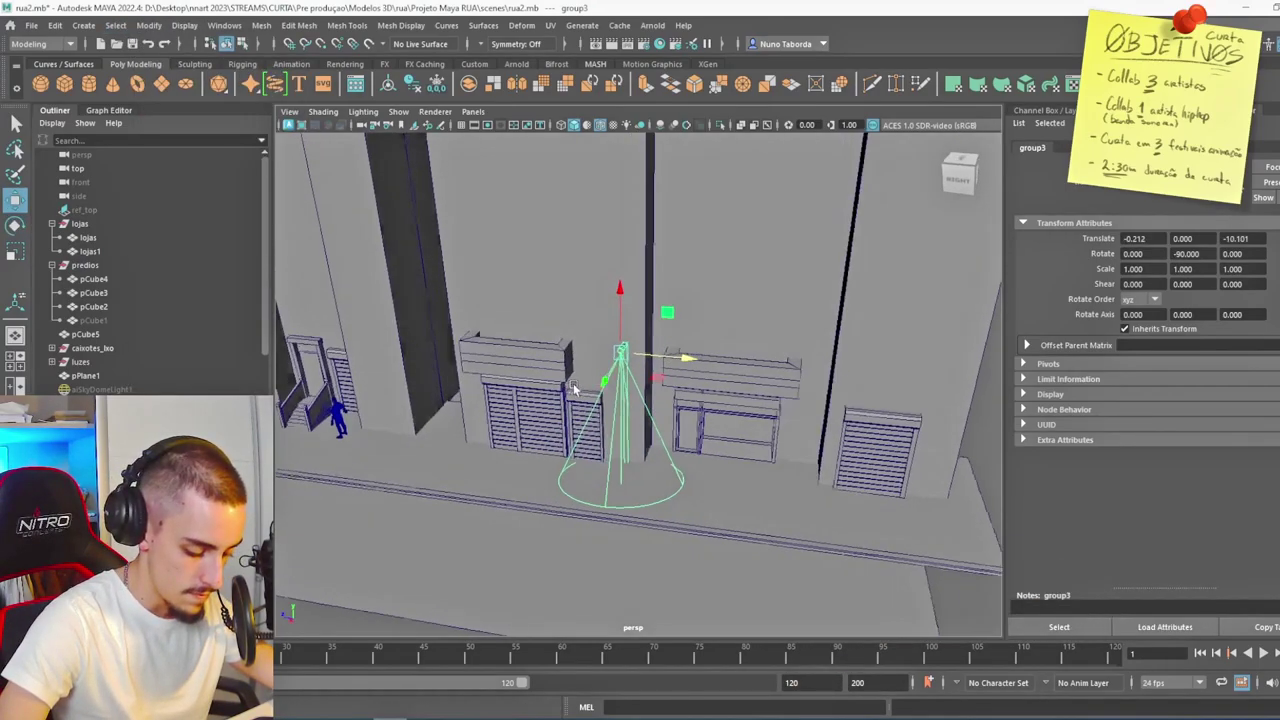
# Undo the latest series of changes to the copied street light group.
pyautogui.hotkey('ctrl', 'z')
pyautogui.hotkey('ctrl', 'z')
pyautogui.hotkey('ctrl', 'z')
pyautogui.hotkey('ctrl', 'z')
pyautogui.hotkey('ctrl', 'z')
pyautogui.hotkey('ctrl', 'z')
pyautogui.hotkey('ctrl', 'z')
pyautogui.hotkey('ctrl', 'z')
pyautogui.hotkey('ctrl', 'z')
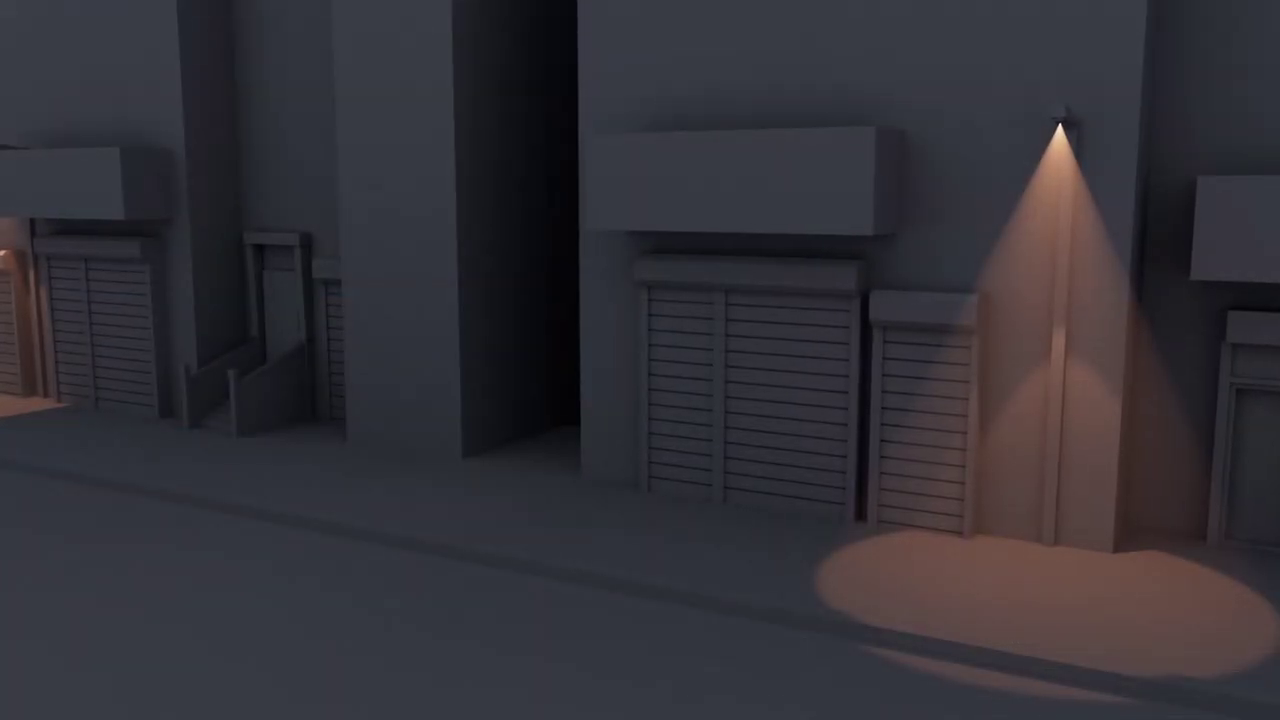